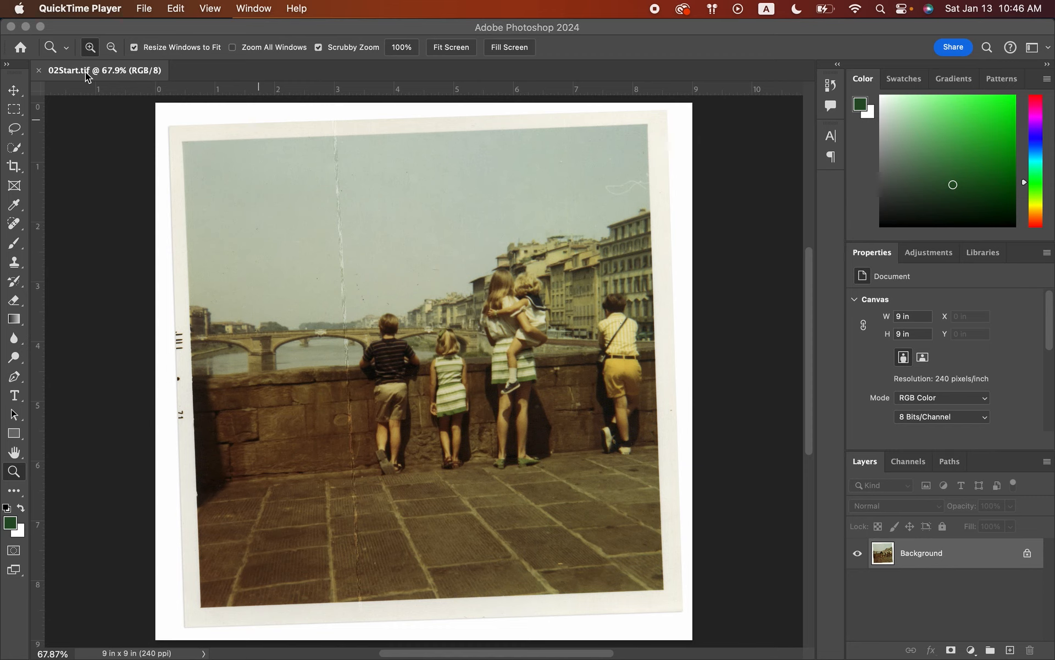
left_click(85, 117)
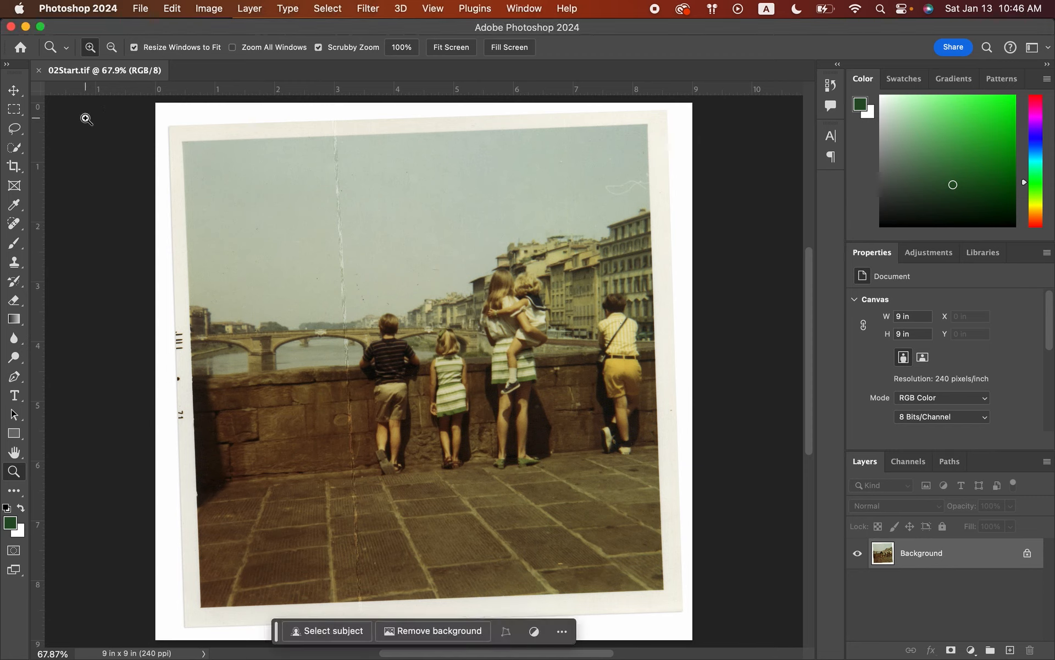
left_click(141, 8)
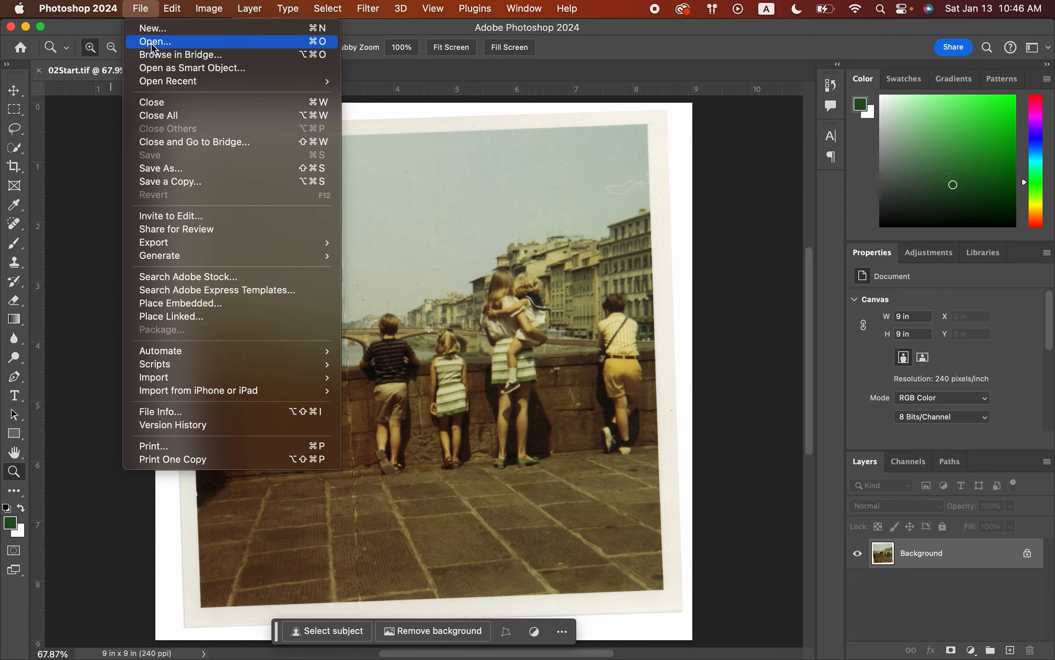
left_click(101, 150)
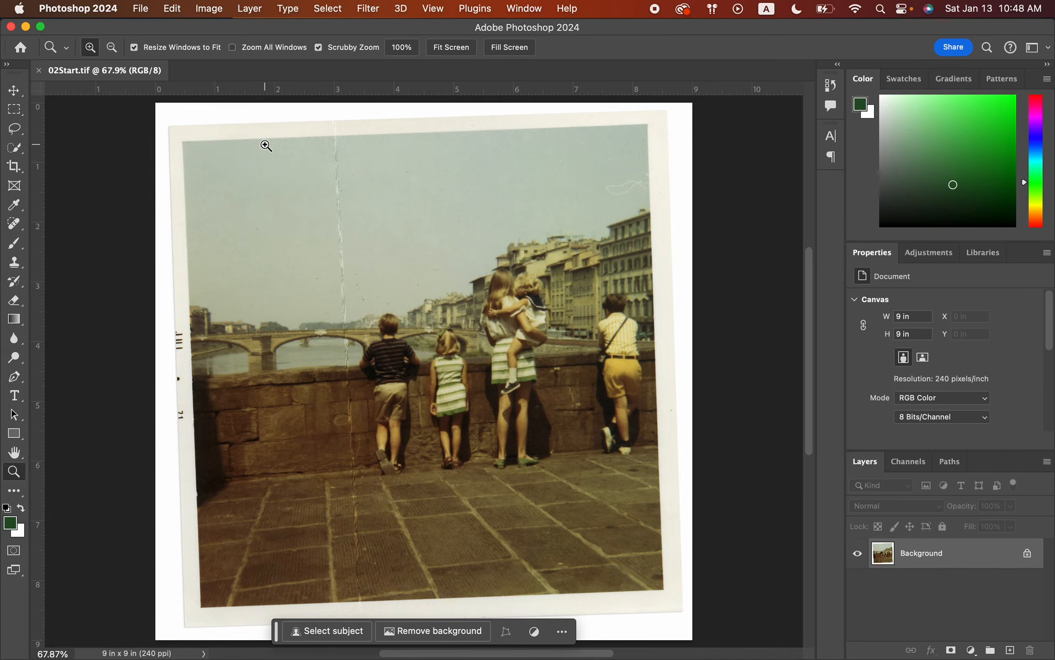
Examine the individual pixels in the photo's sky at extreme magnification, and return to viewing the whole image.
left_click_drag(275, 271, 409, 638)
left_click_drag(408, 295, 434, 603)
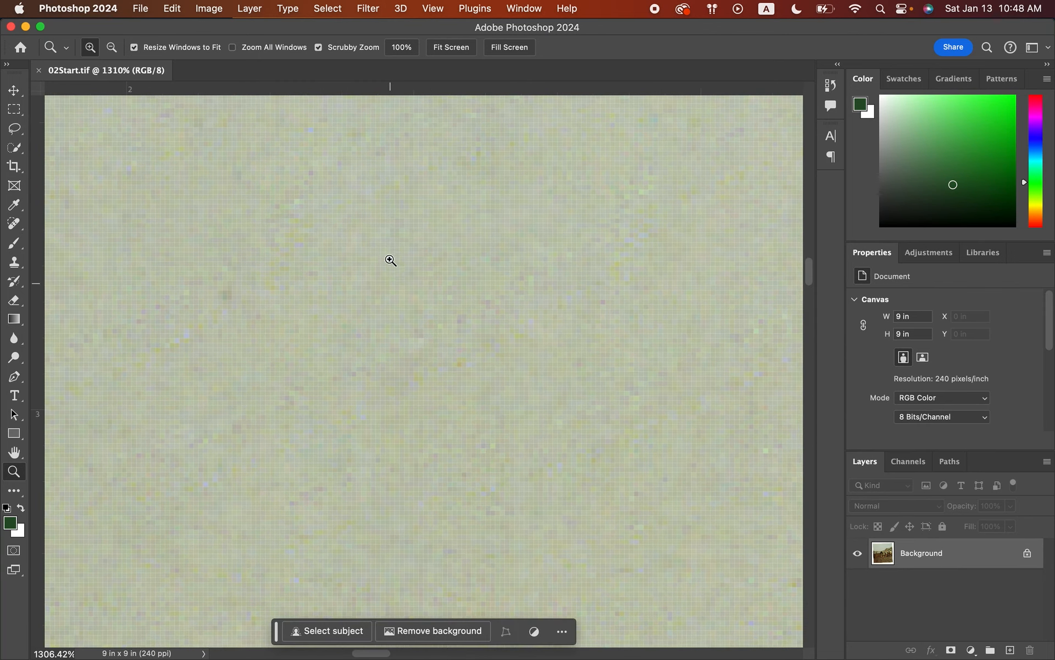
left_click(390, 234)
left_click(391, 235)
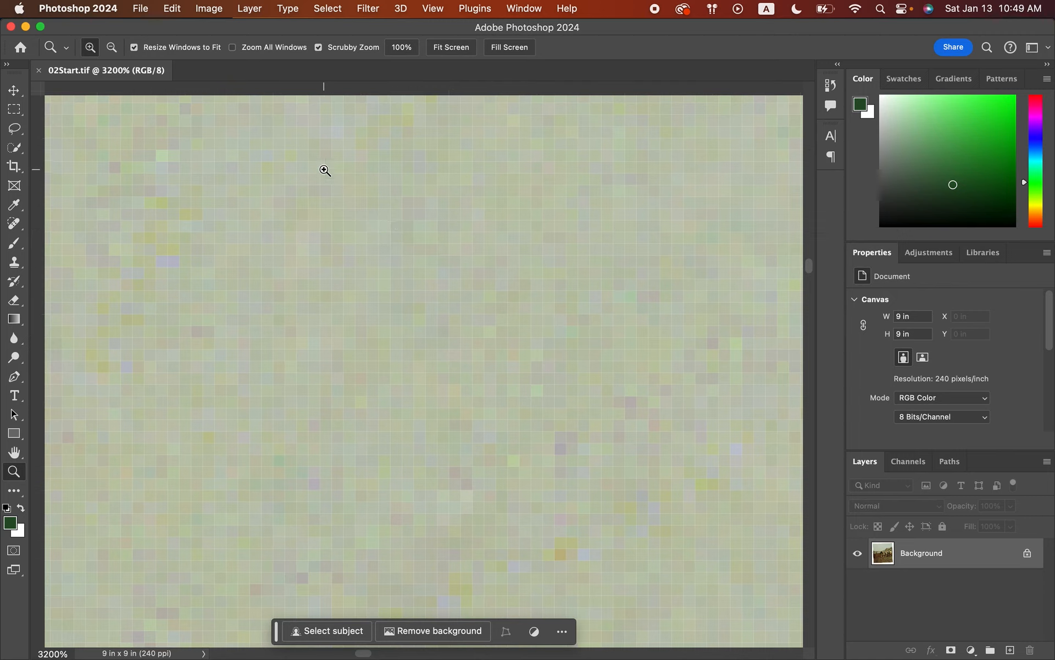
key("space")
left_click_drag(325, 170, 421, 405)
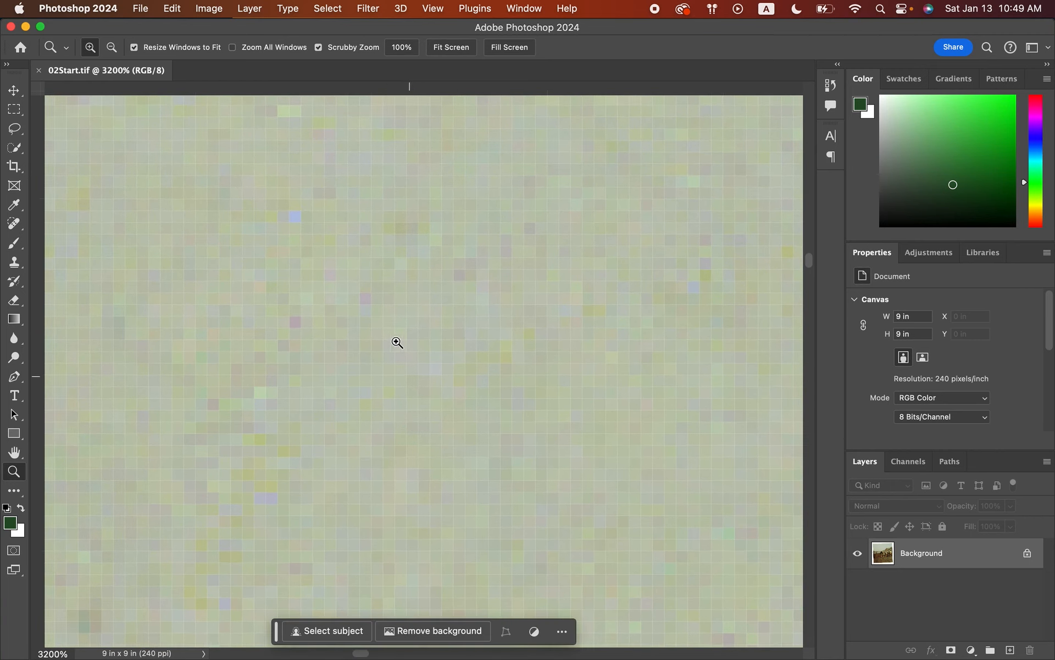
key("space")
left_click_drag(313, 197, 391, 412)
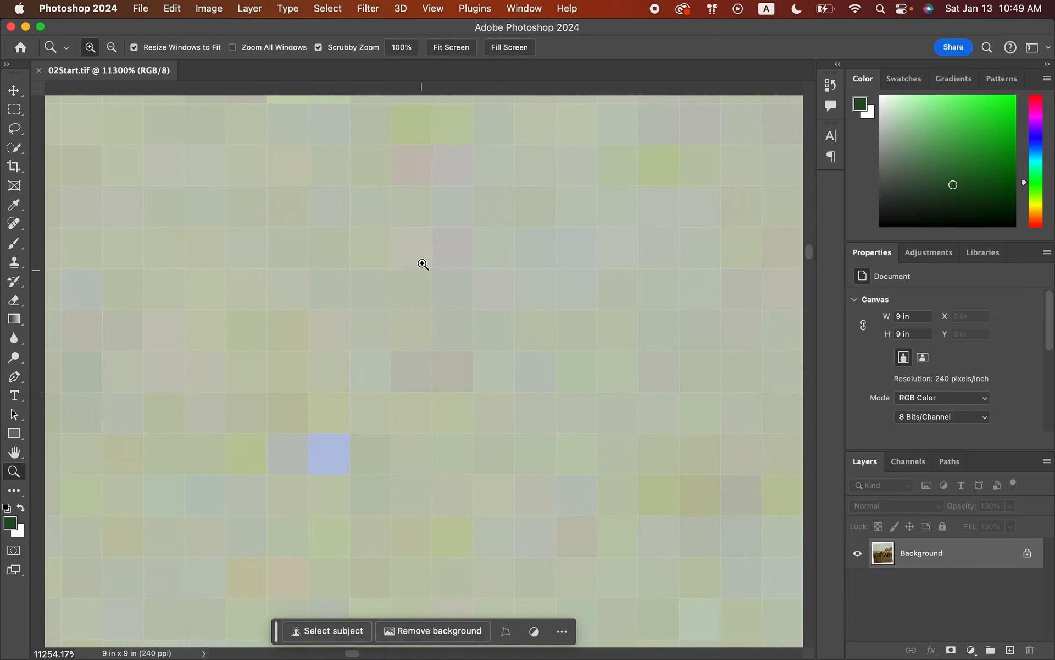
left_click_drag(426, 211, 418, 572)
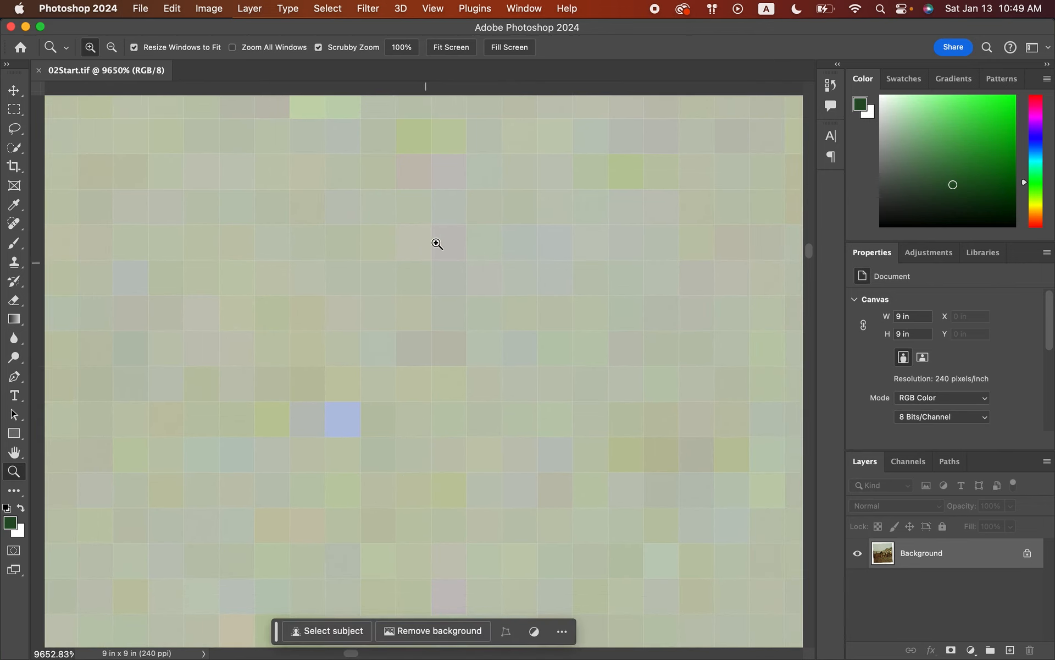
left_click(458, 48)
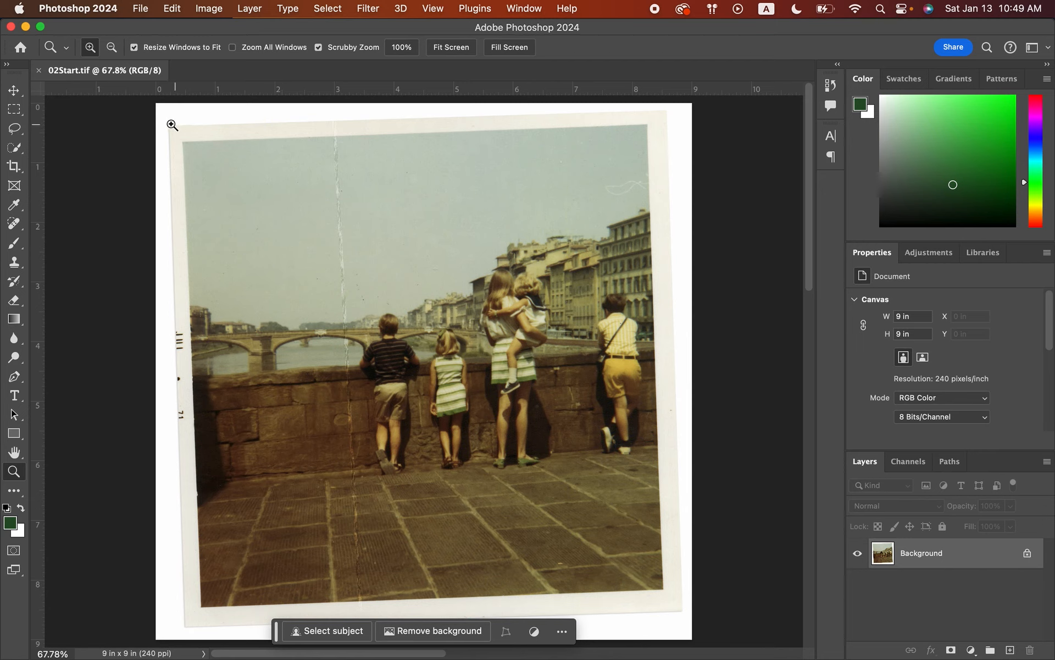
left_click(213, 11)
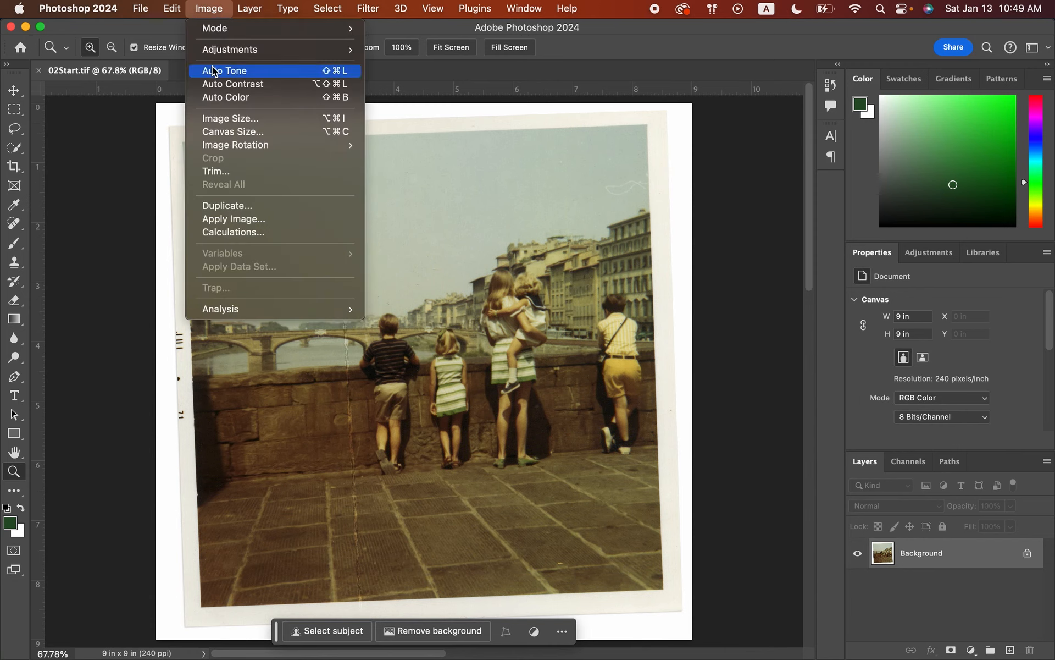
left_click(214, 118)
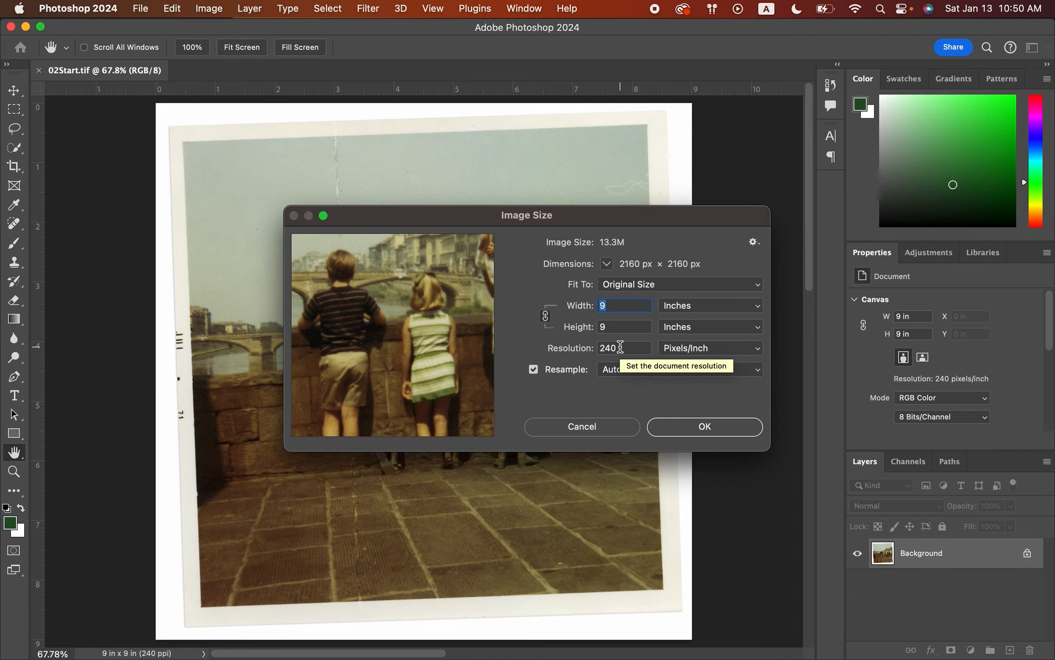
left_click_drag(620, 347, 599, 348)
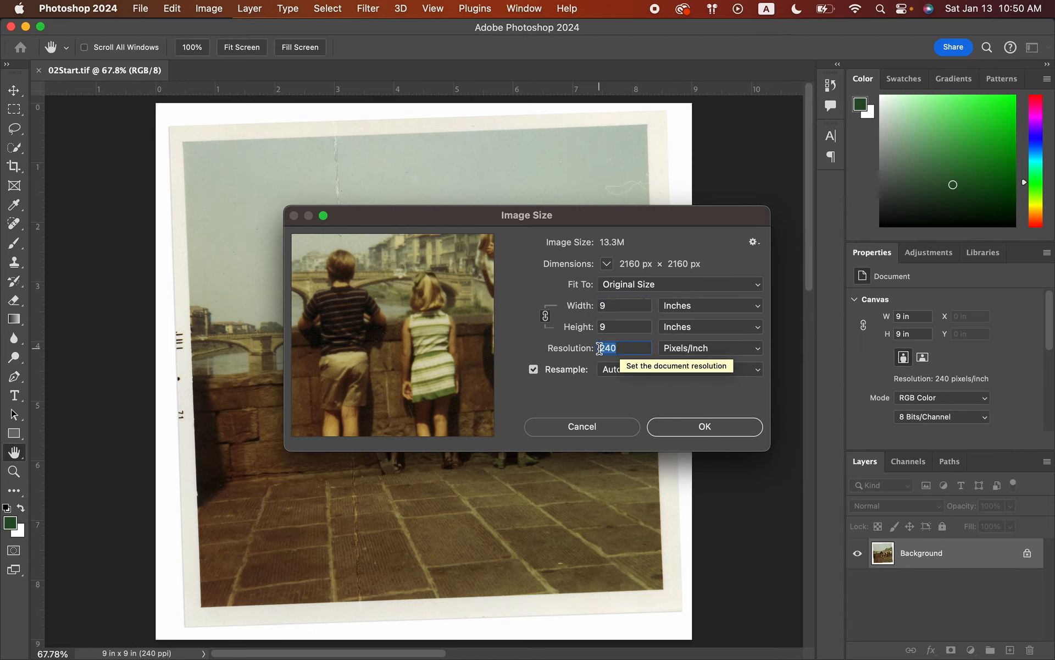
type("300")
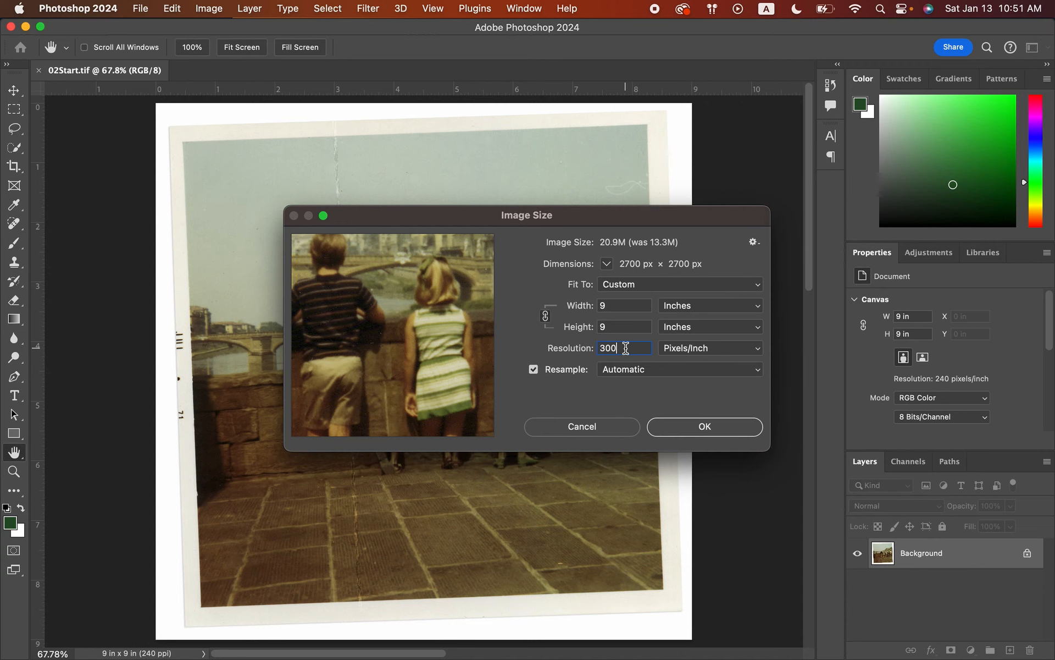
left_click(601, 426)
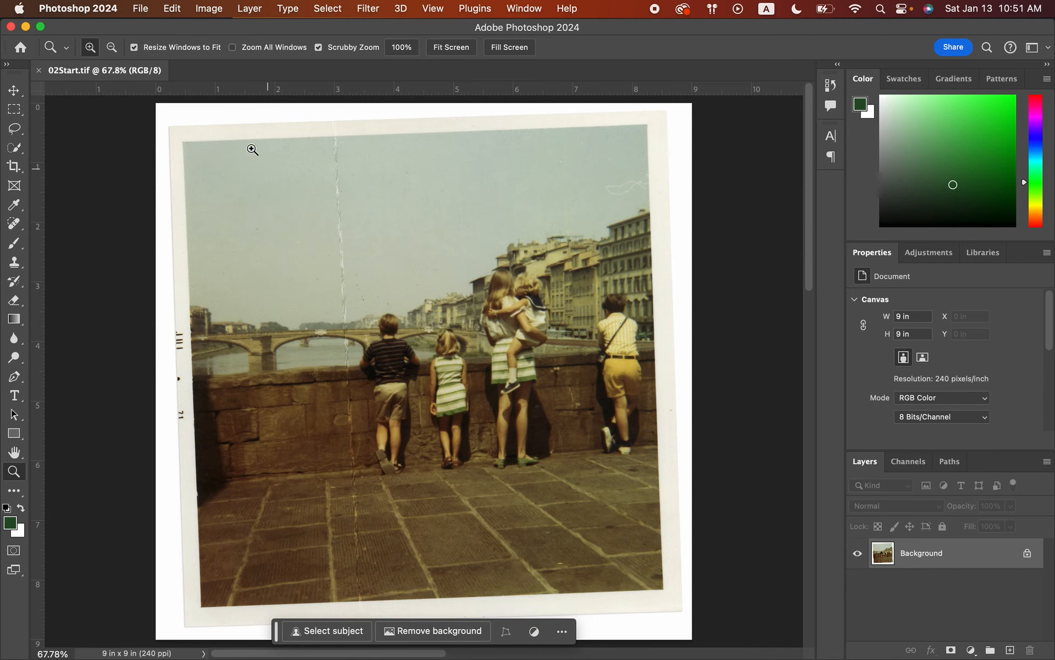
Start saving the image under a new name and create a folder named Labs inside FDMA1515.
left_click(145, 11)
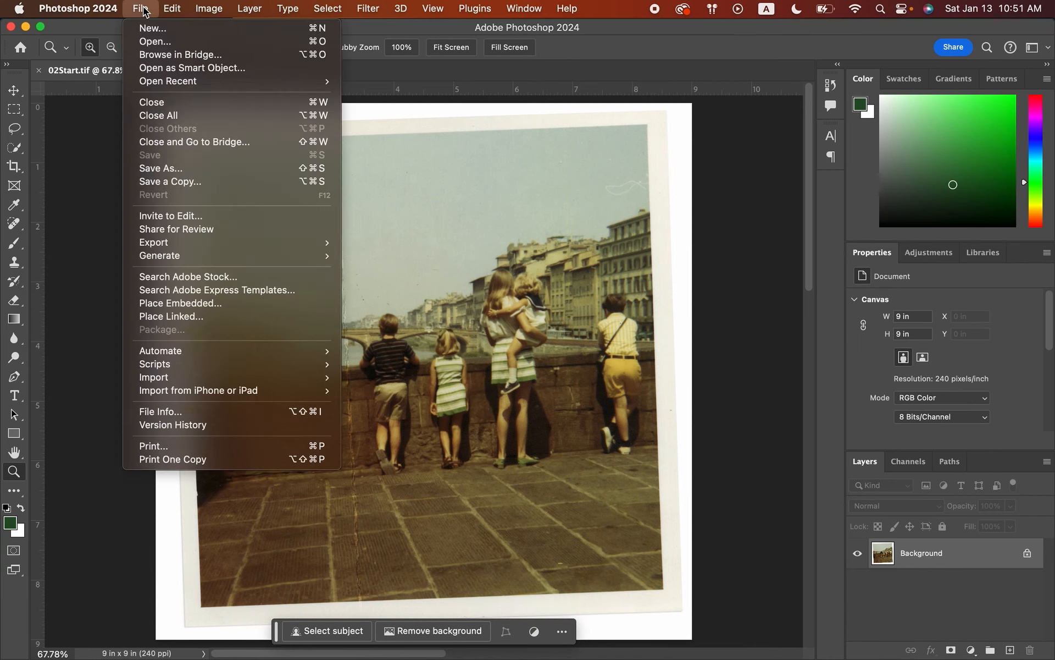
left_click(155, 166)
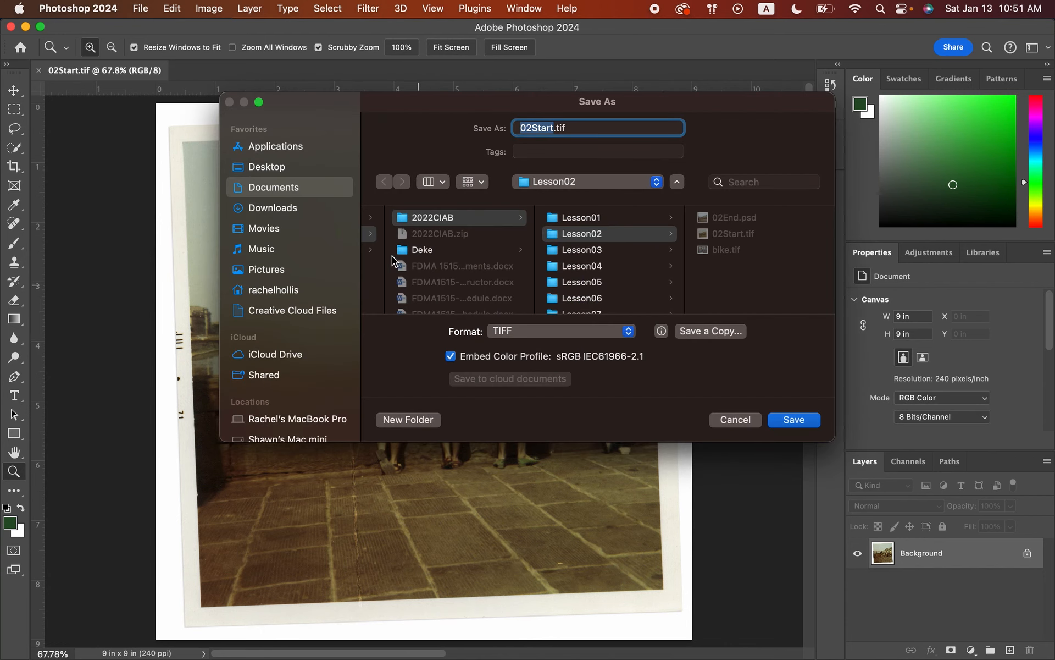
left_click(370, 235)
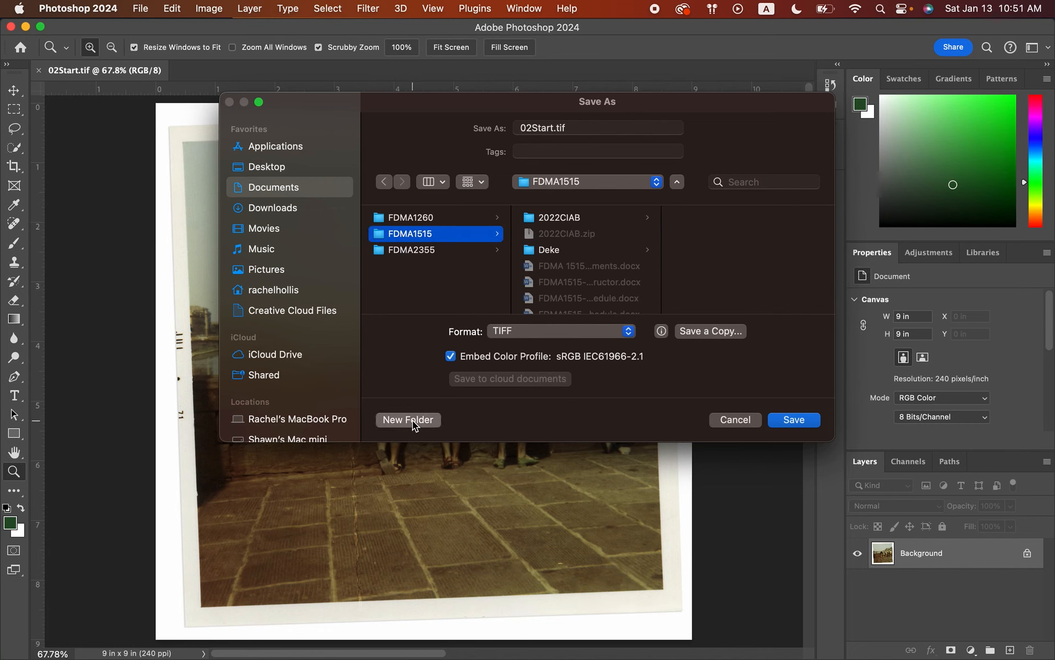
left_click(412, 420)
type("Lab2")
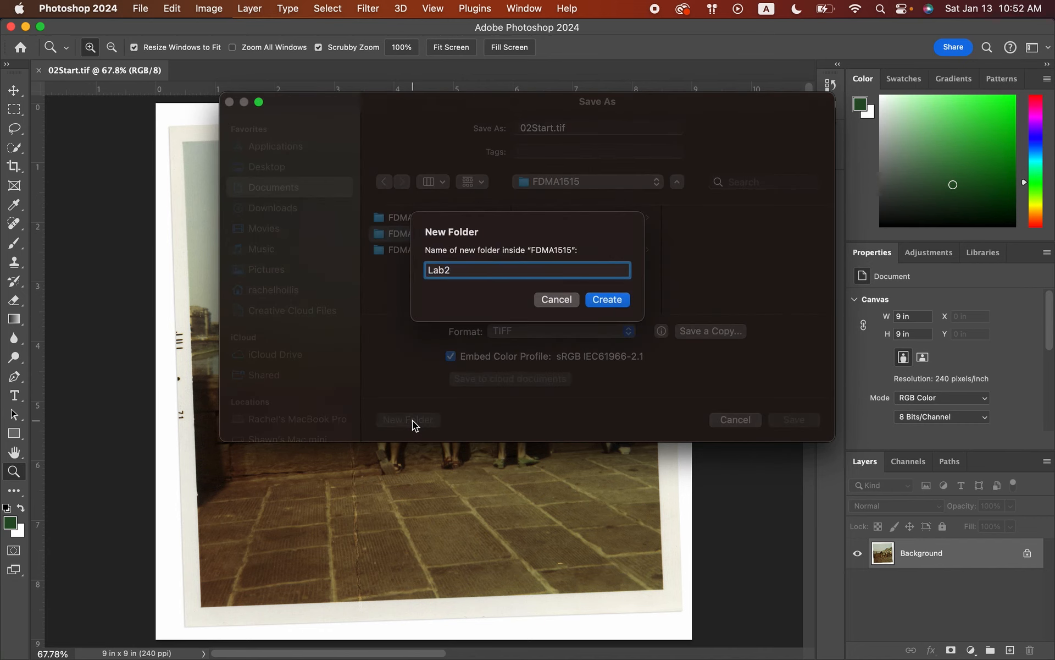
key("BackSpace")
type("s")
key("Return")
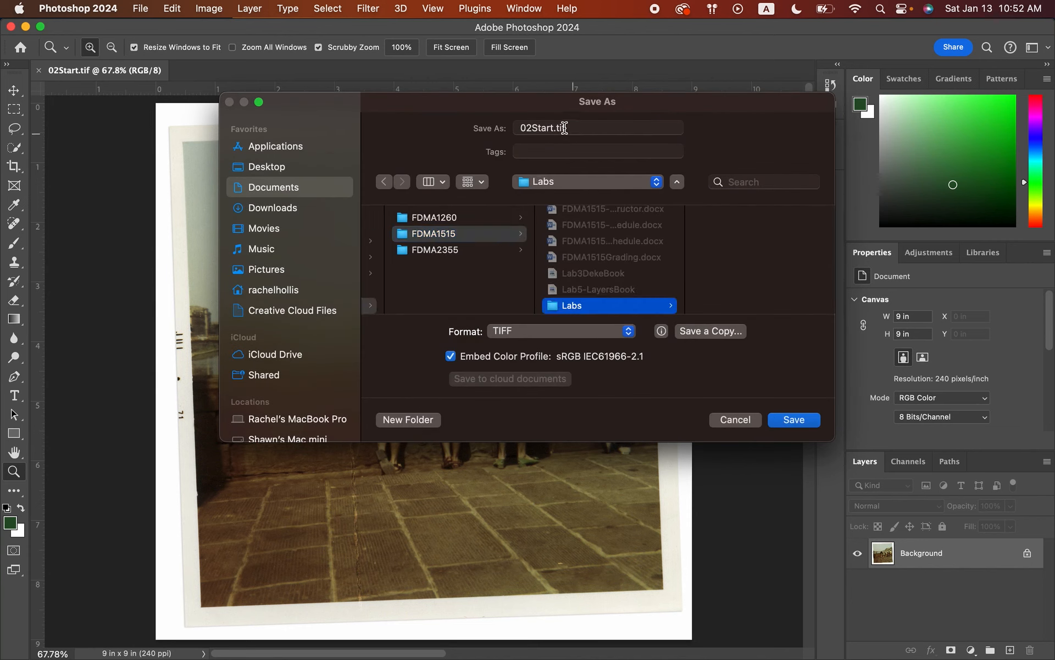
Save the image as 02working in Photoshop format in the Labs folder.
left_click_drag(572, 127, 490, 125)
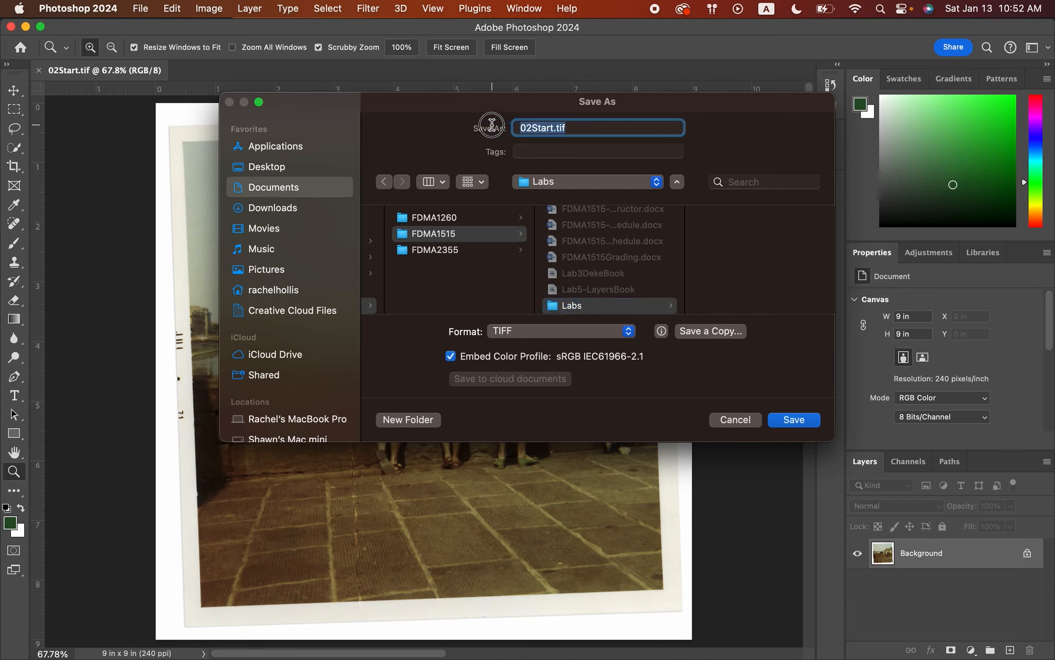
type("02working")
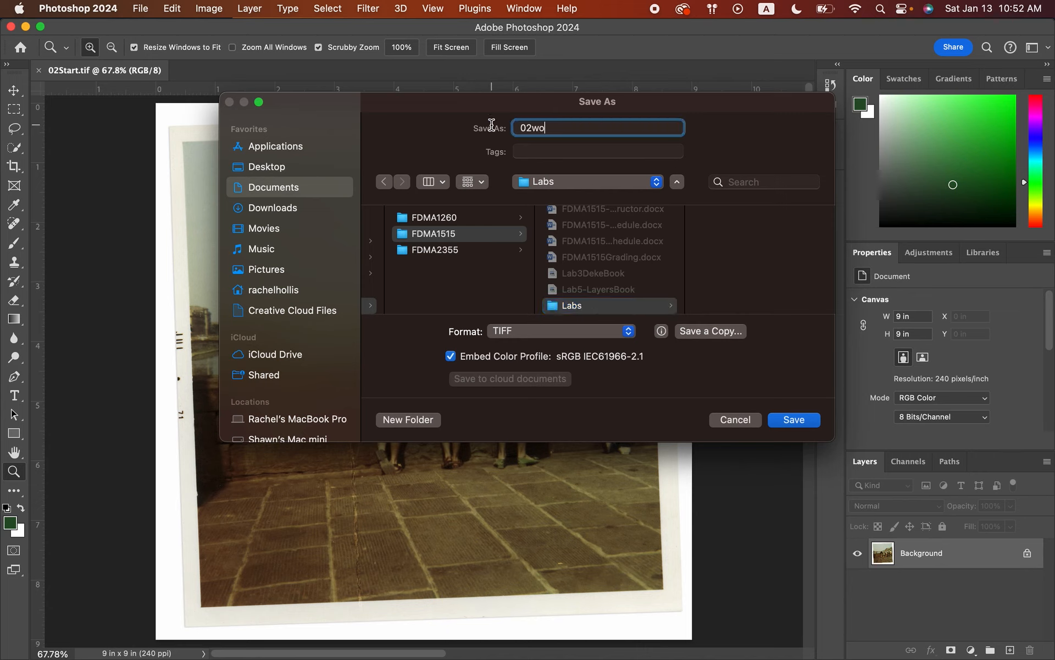
left_click(522, 333)
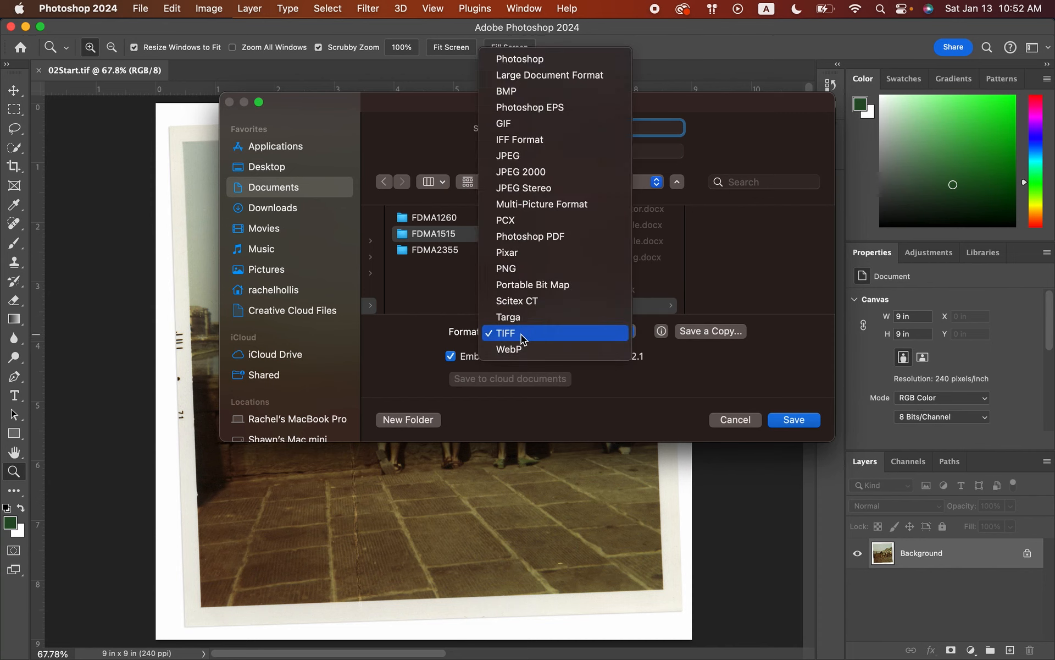
left_click(526, 62)
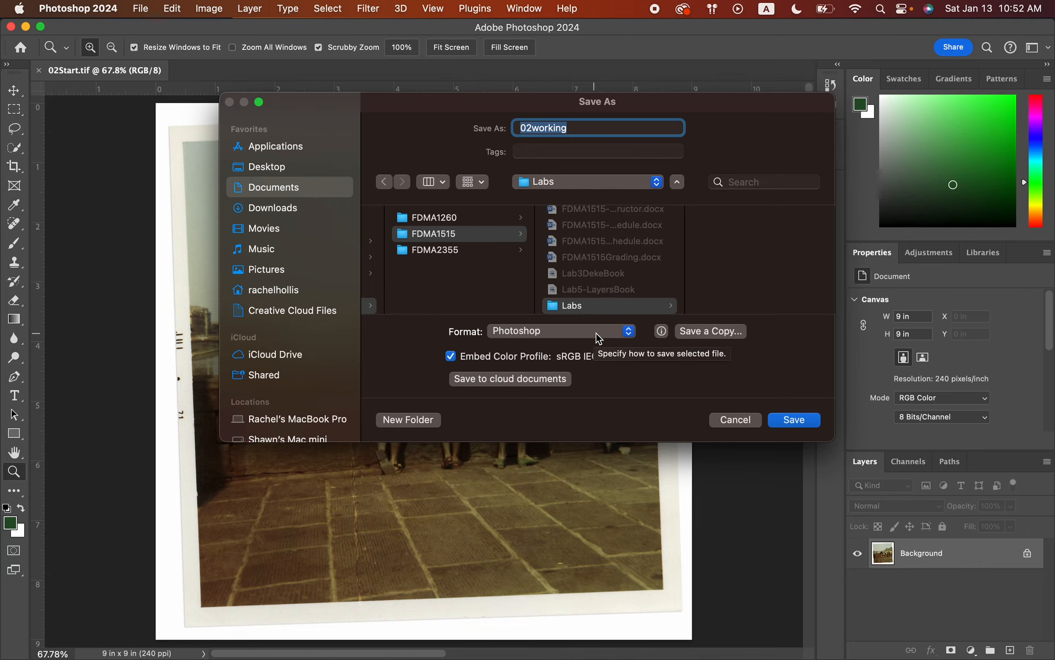
left_click(794, 420)
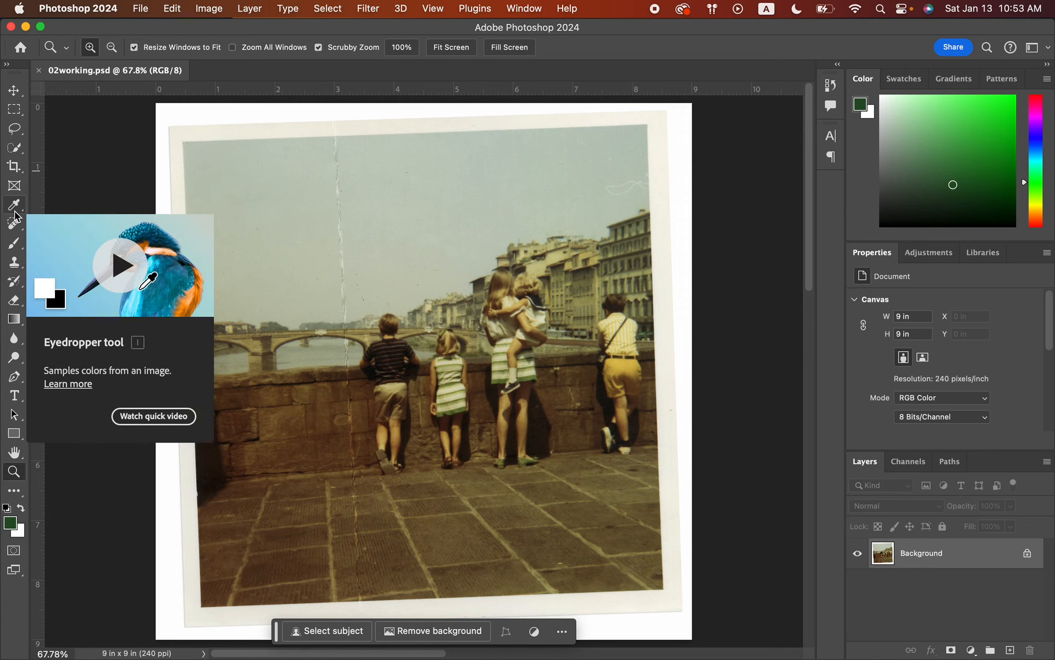
Configure the Crop tool to W x H x Resolution with 7 in width, 7 in height and 200 px/in.
left_click(14, 171)
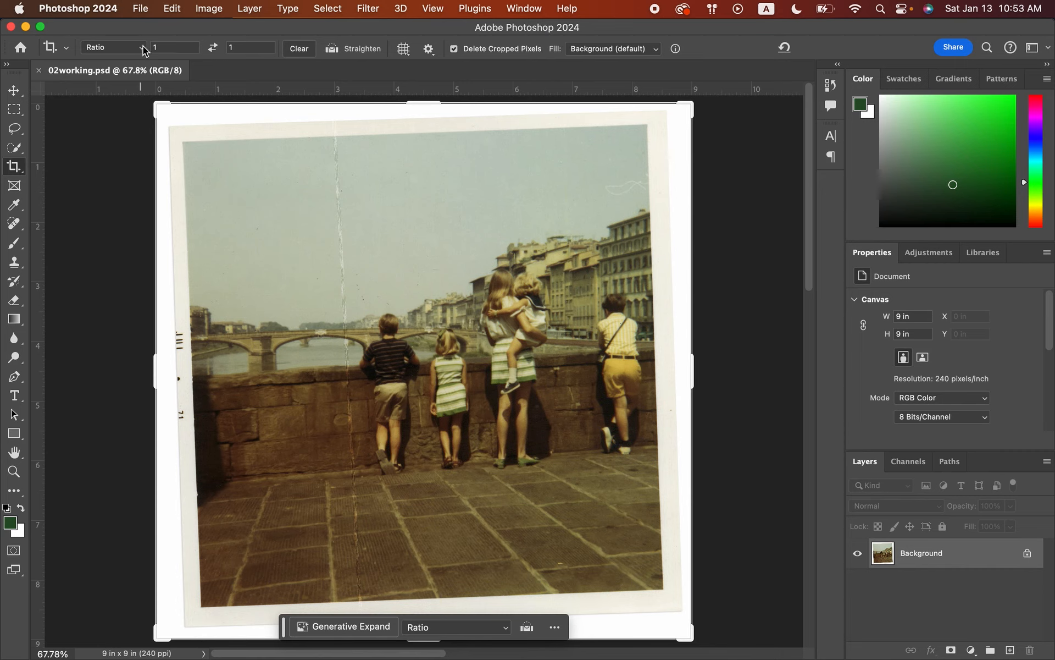
left_click(299, 50)
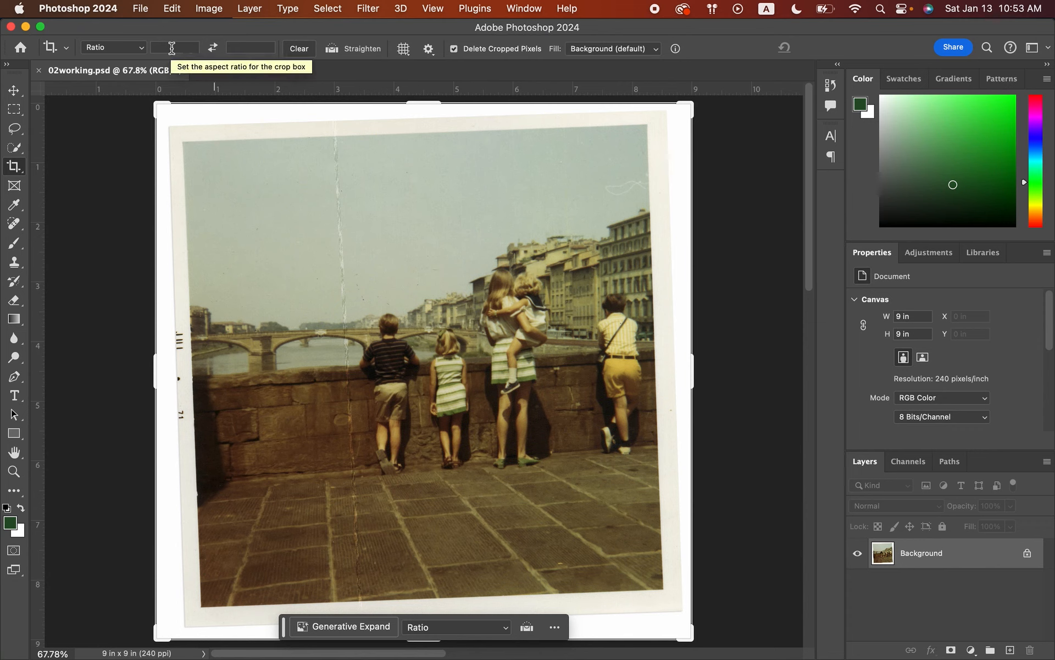
left_click(144, 51)
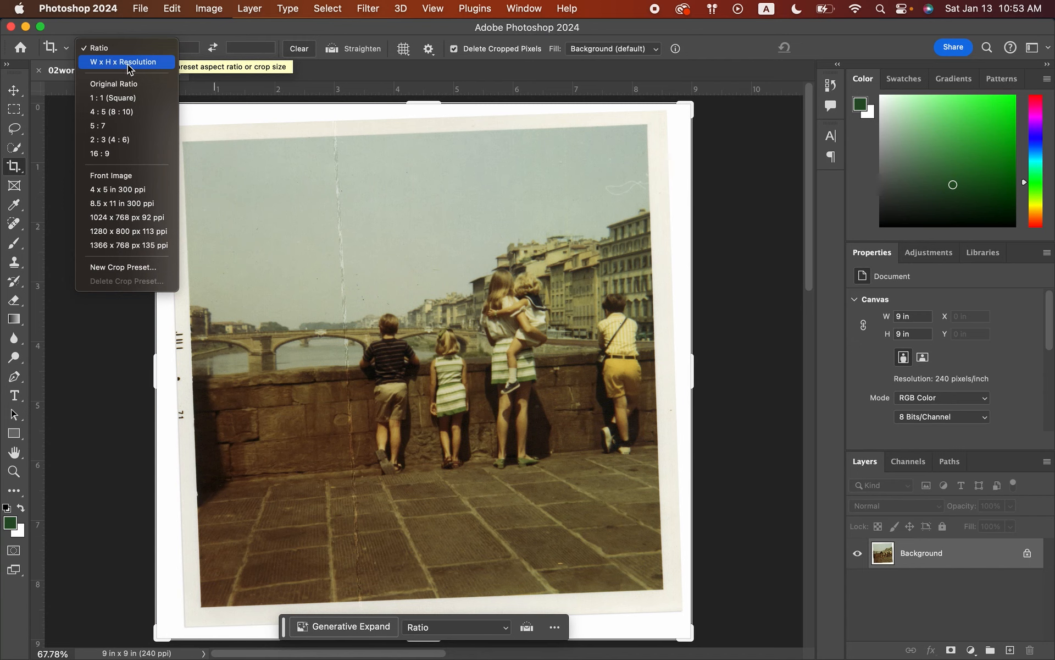
left_click(127, 63)
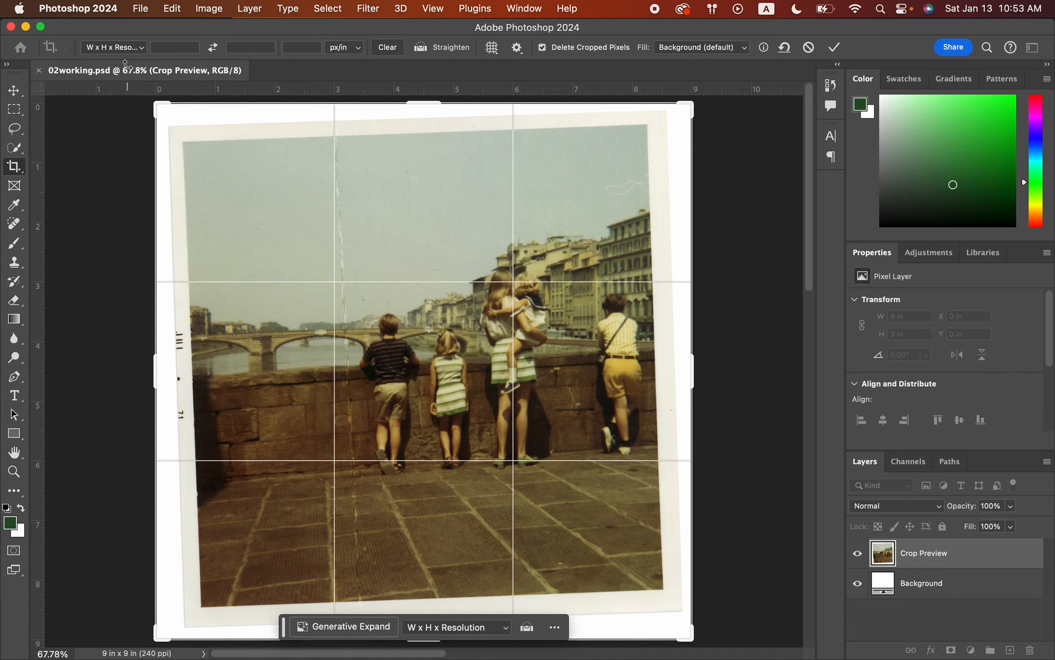
left_click(180, 48)
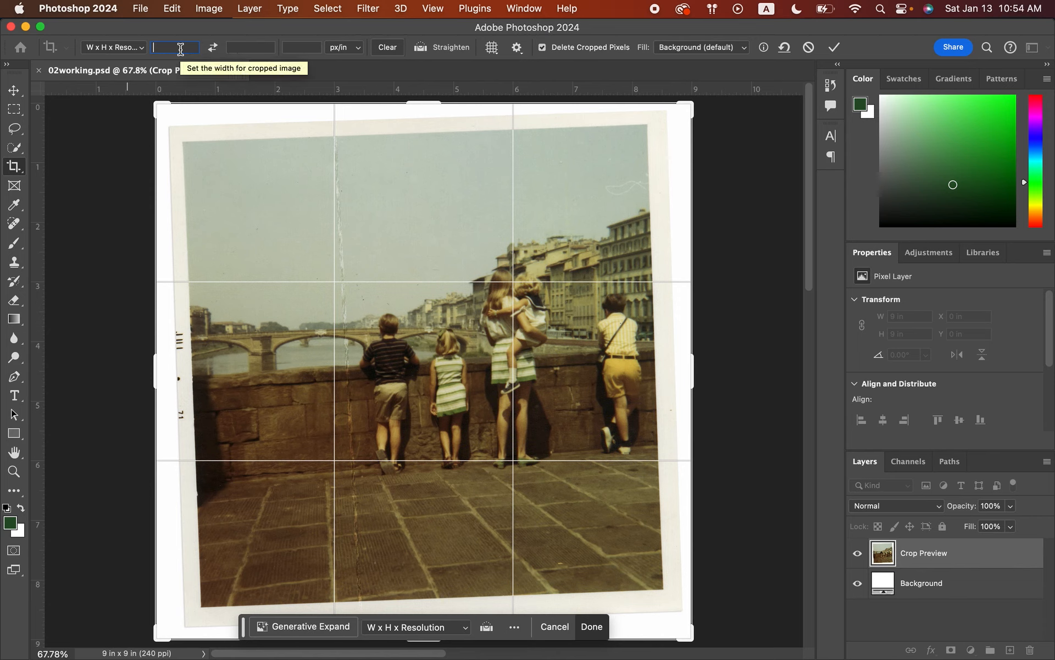
type("7in")
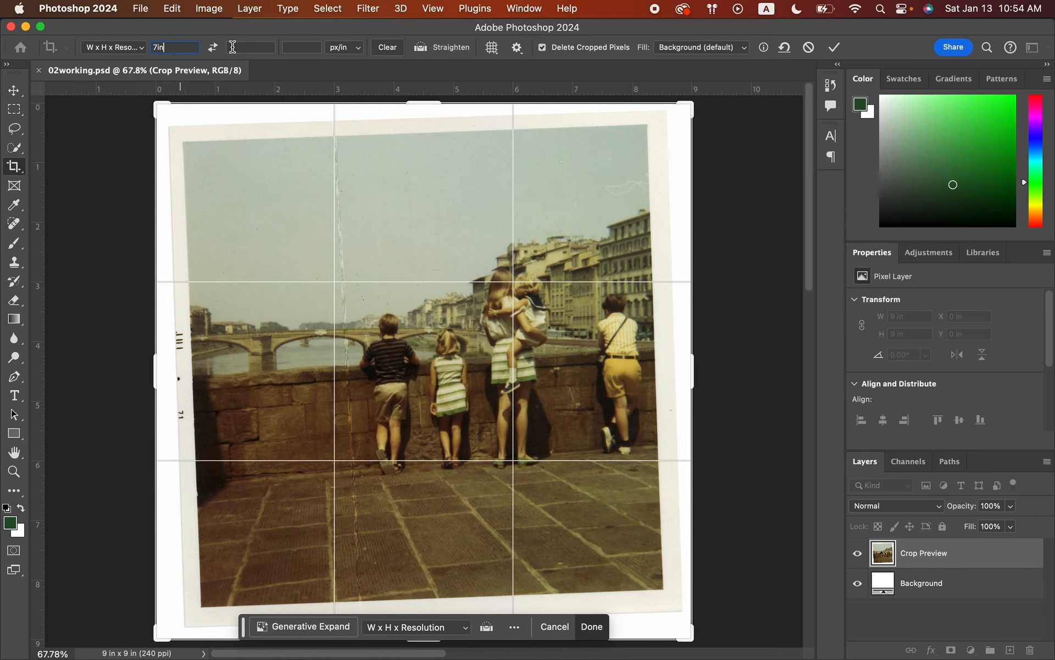
left_click(271, 51)
type("7in")
key("Tab")
type("200")
key("Return")
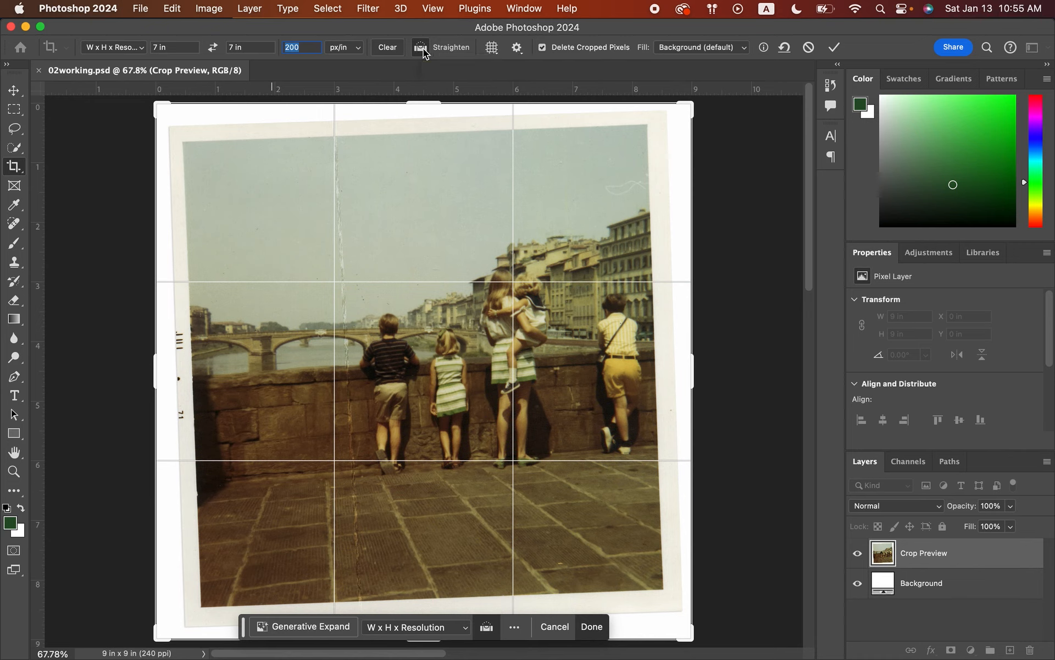
Straighten the photo by drawing a line of about 2.2° along the picture's upper edge.
left_click(423, 52)
left_click_drag(196, 142, 609, 130)
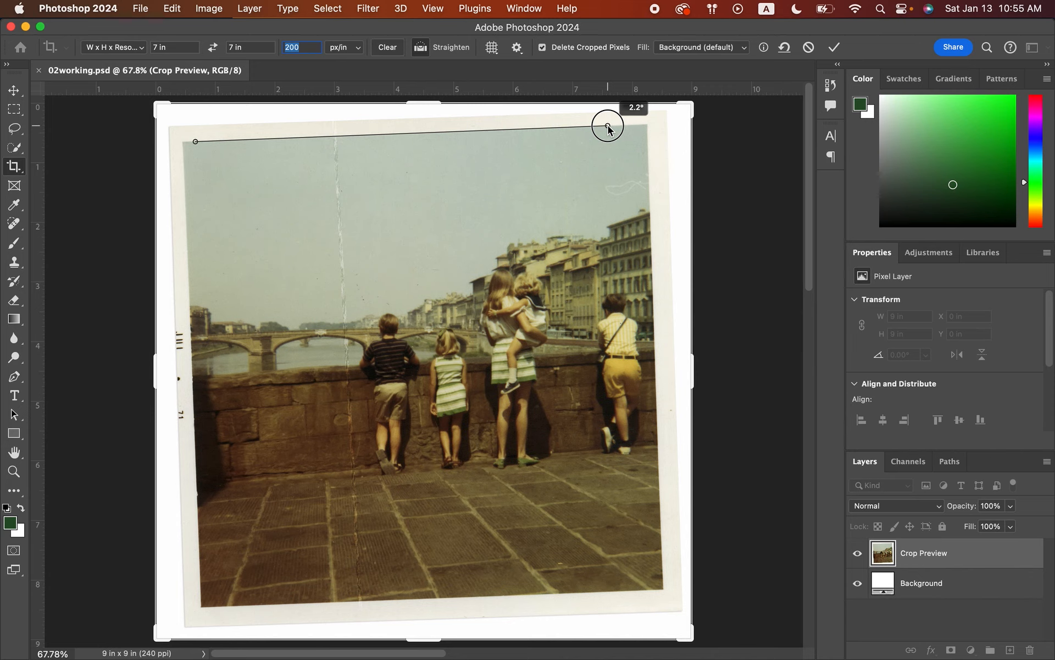
left_click_drag(609, 130, 609, 129)
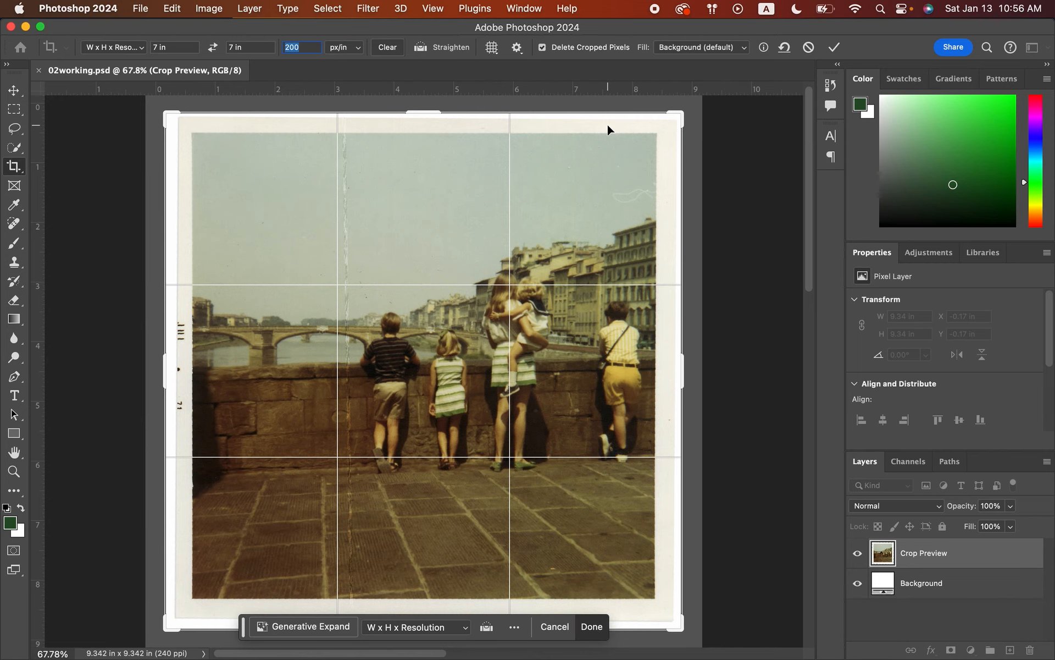
Crop the straightened photo to 7 x 7 inches just inside its white border and save the working file.
left_click_drag(167, 114, 183, 124)
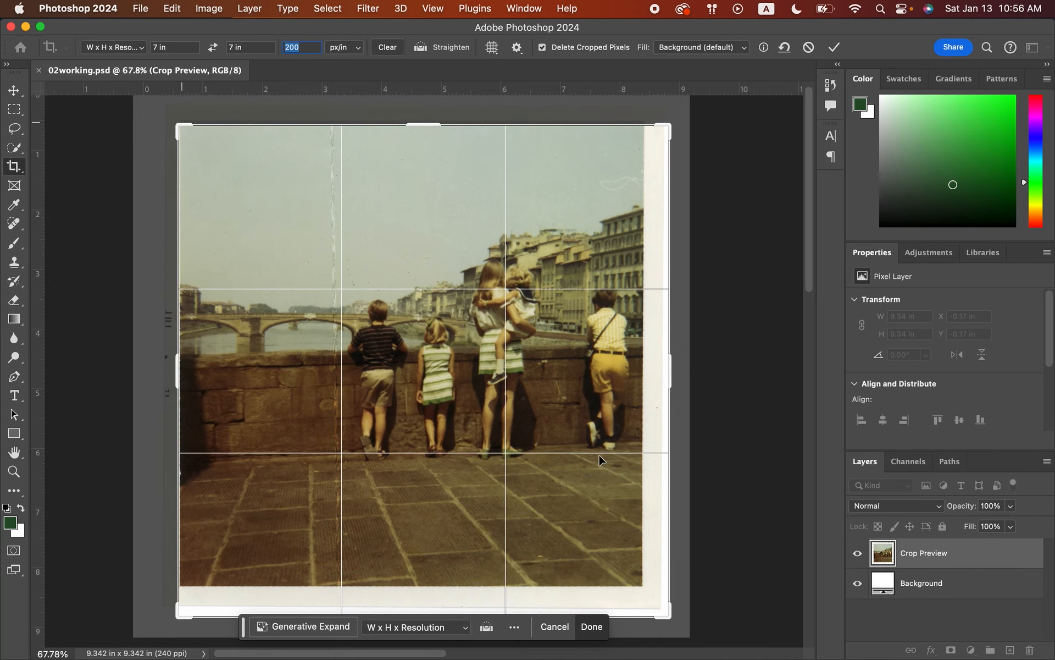
left_click_drag(671, 615, 659, 593)
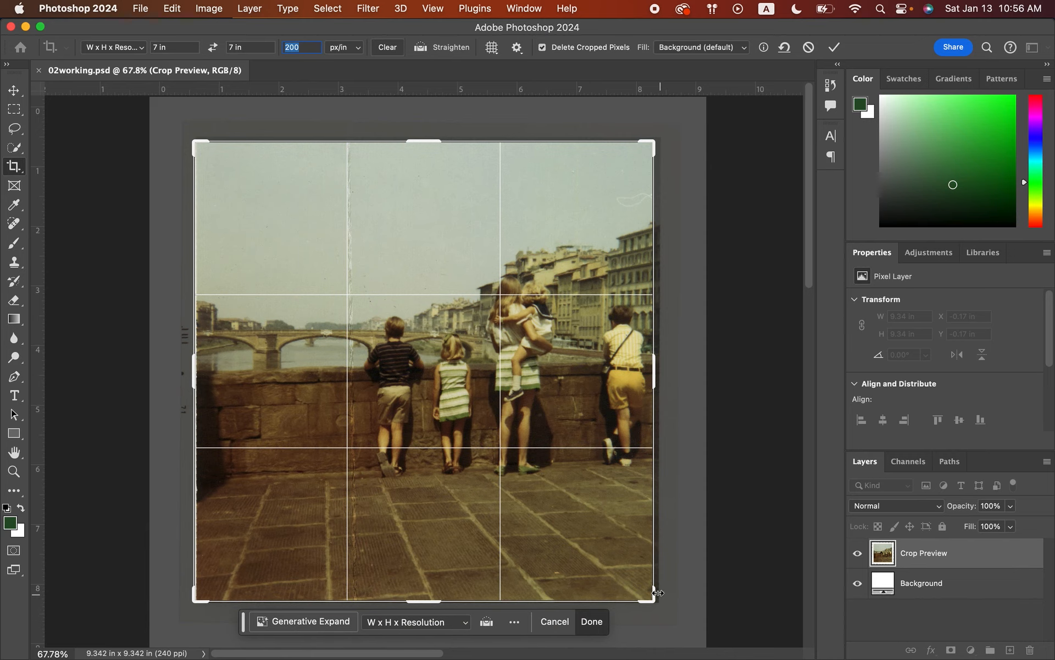
left_click(502, 480)
left_click_drag(503, 480, 502, 487)
left_click_drag(502, 485, 502, 486)
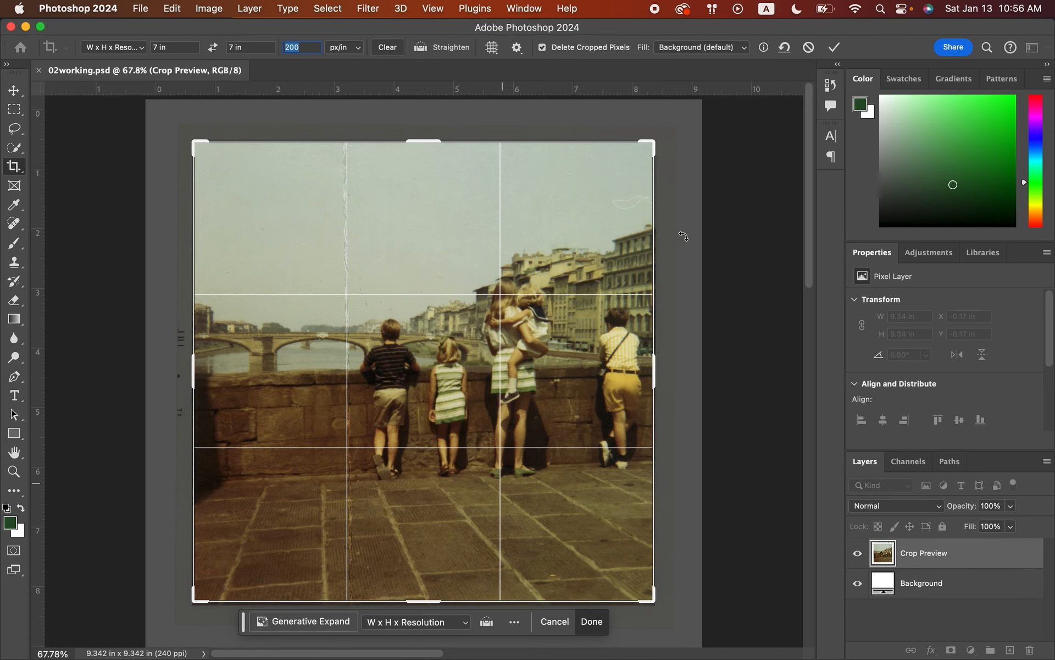
left_click(836, 49)
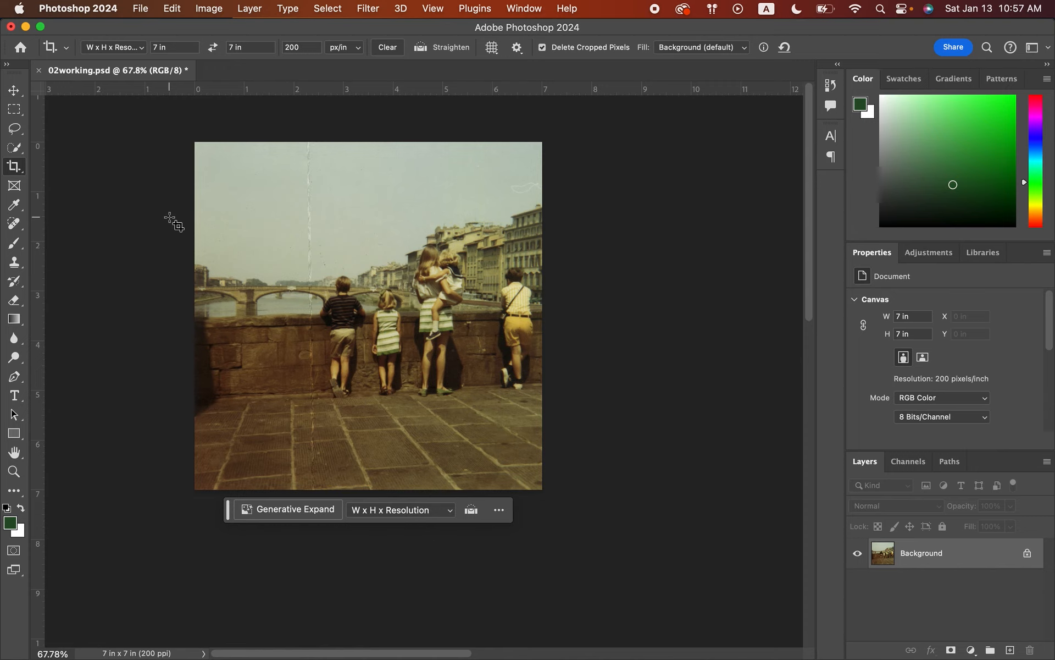
key("super+s")
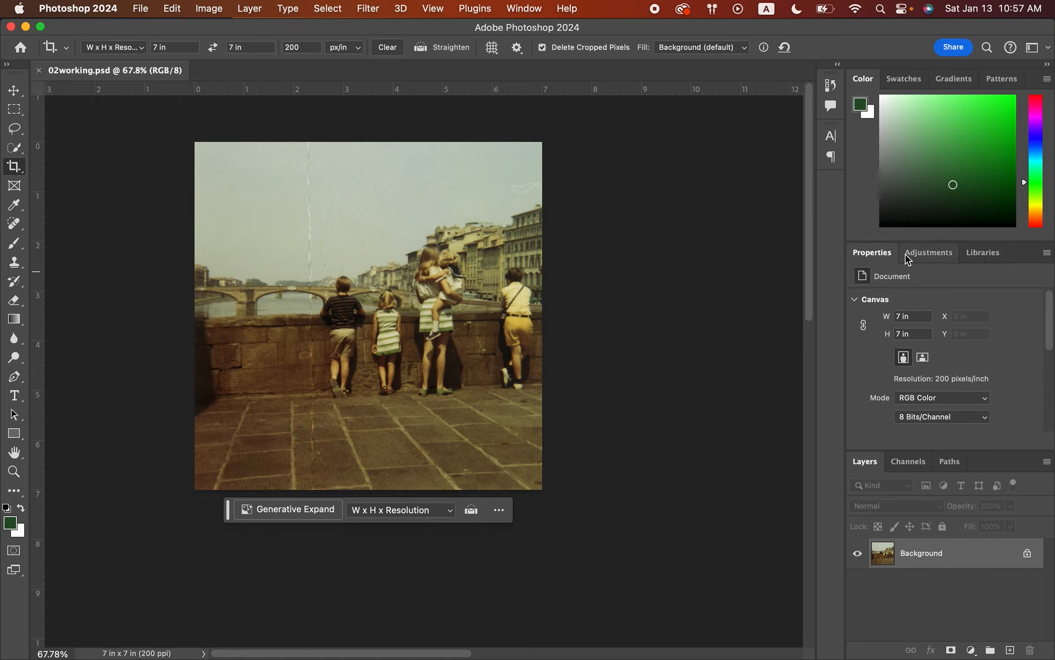
Set the workspace layout to Essentials.
left_click(1049, 48)
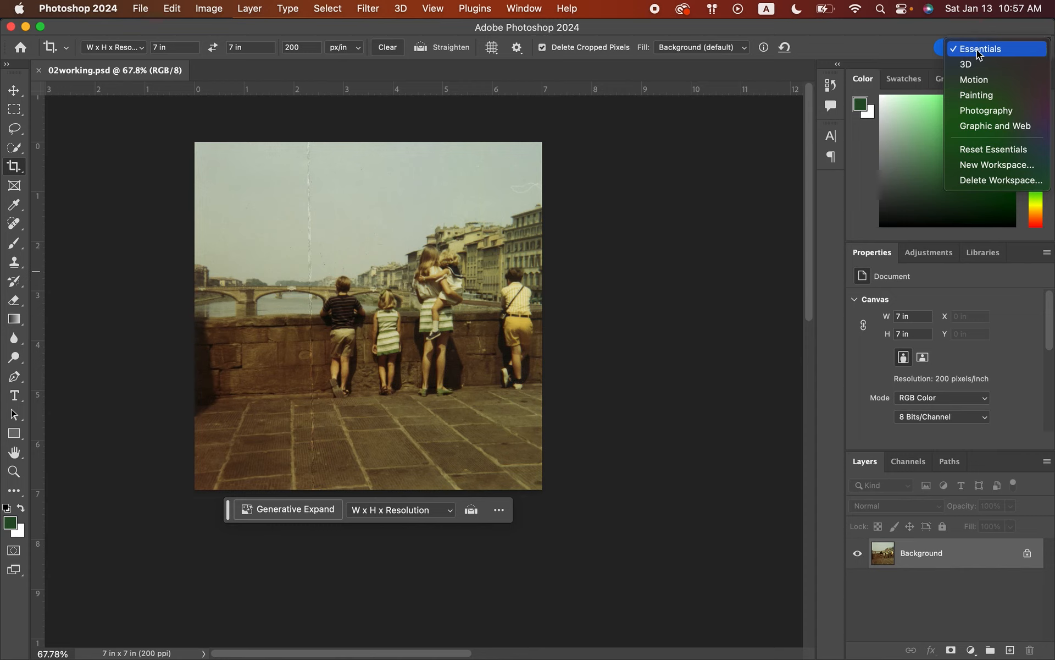
left_click(1031, 52)
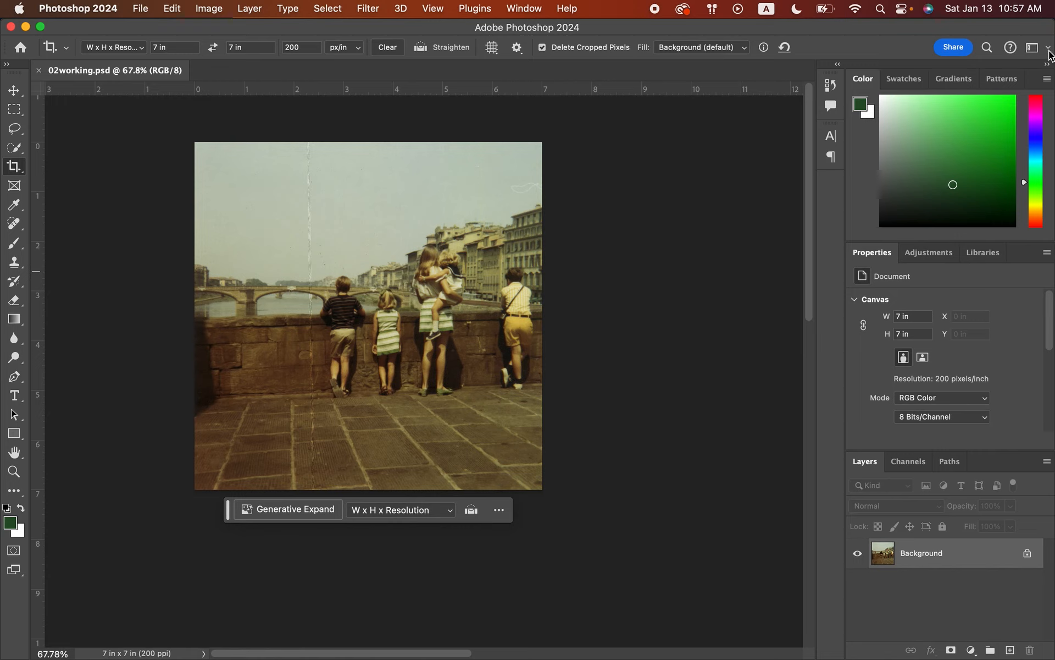
left_click(1049, 51)
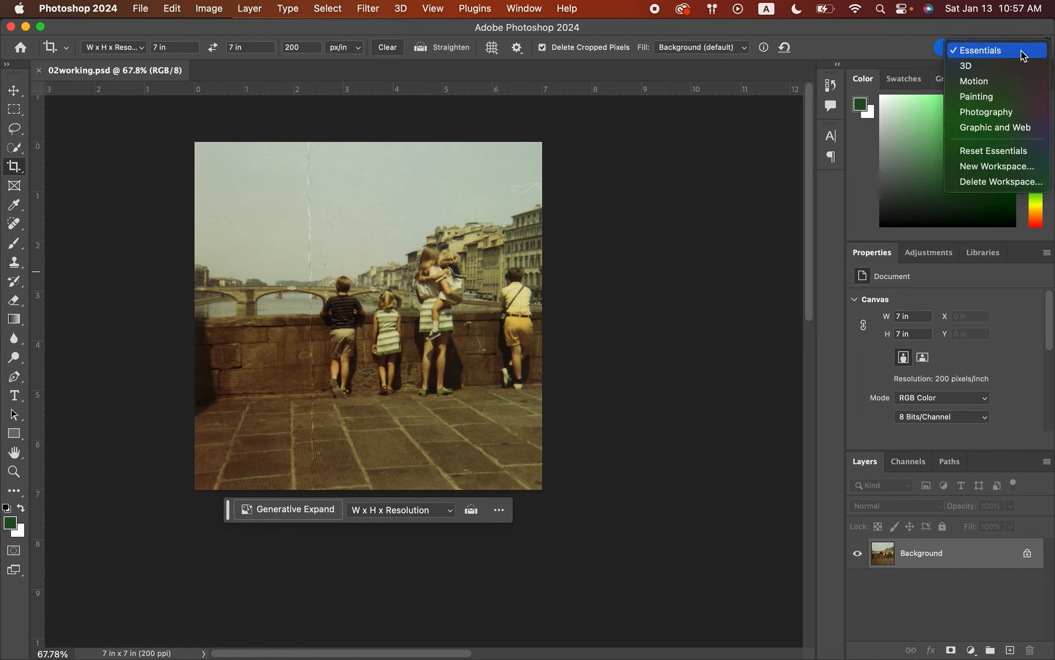
left_click(1024, 51)
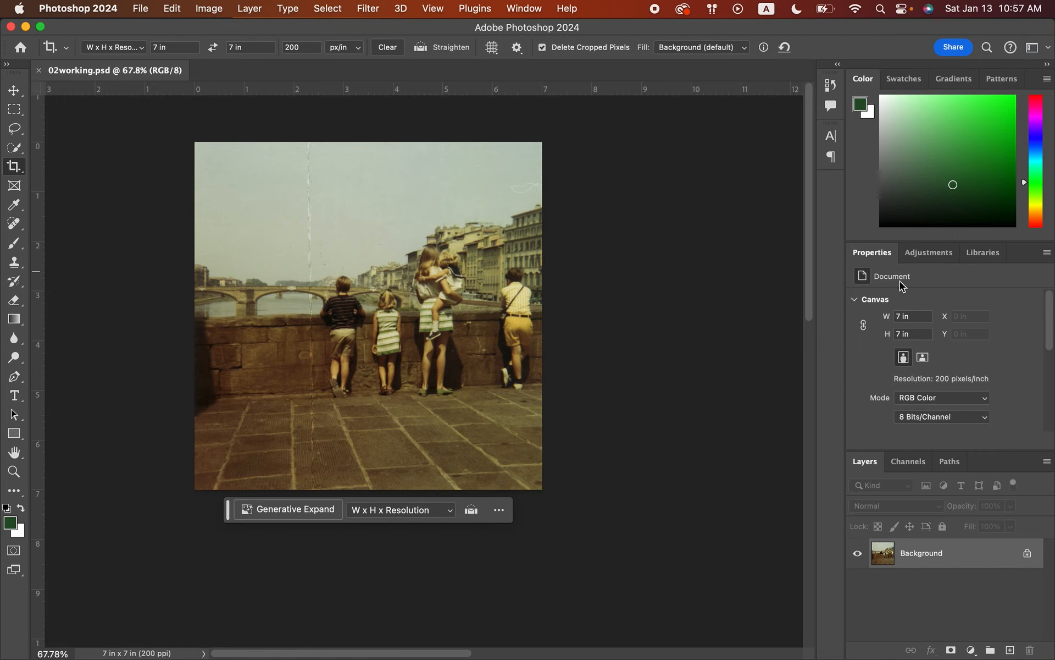
Look through the available single adjustments, comparing the grid view and the list view.
left_click(924, 255)
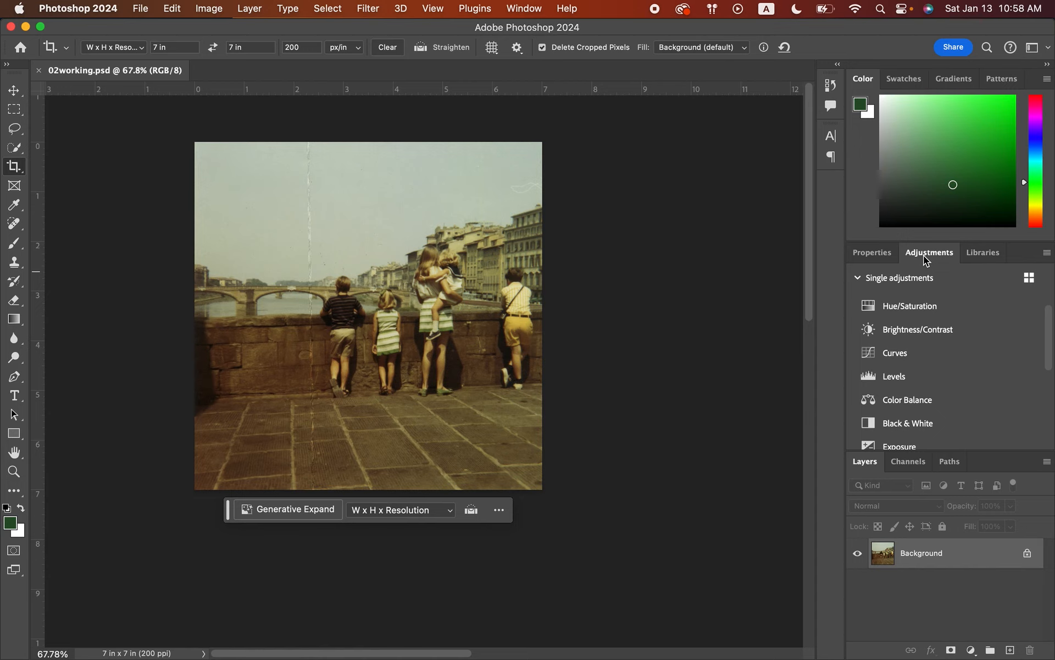
left_click(1030, 278)
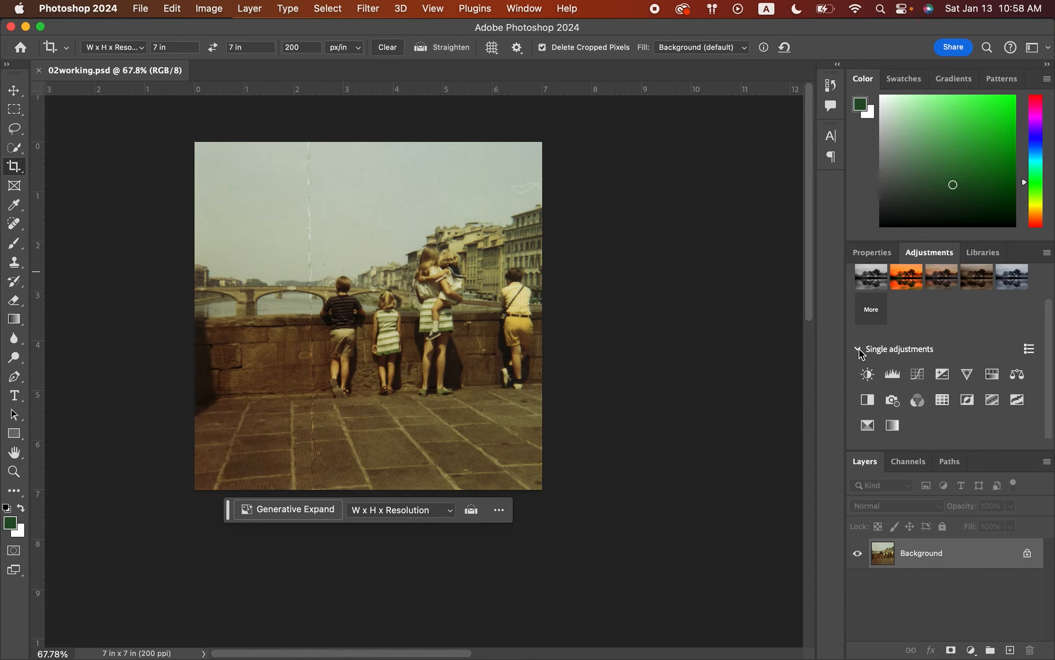
left_click(1027, 352)
scroll(993, 358, "down", 3)
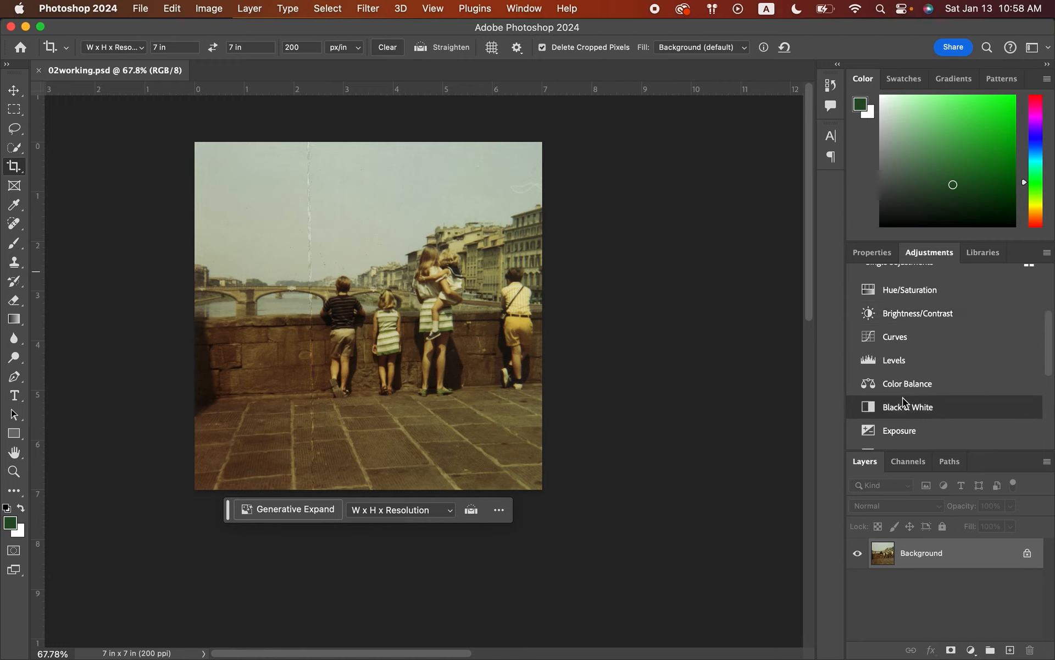
scroll(902, 405, "down", 2)
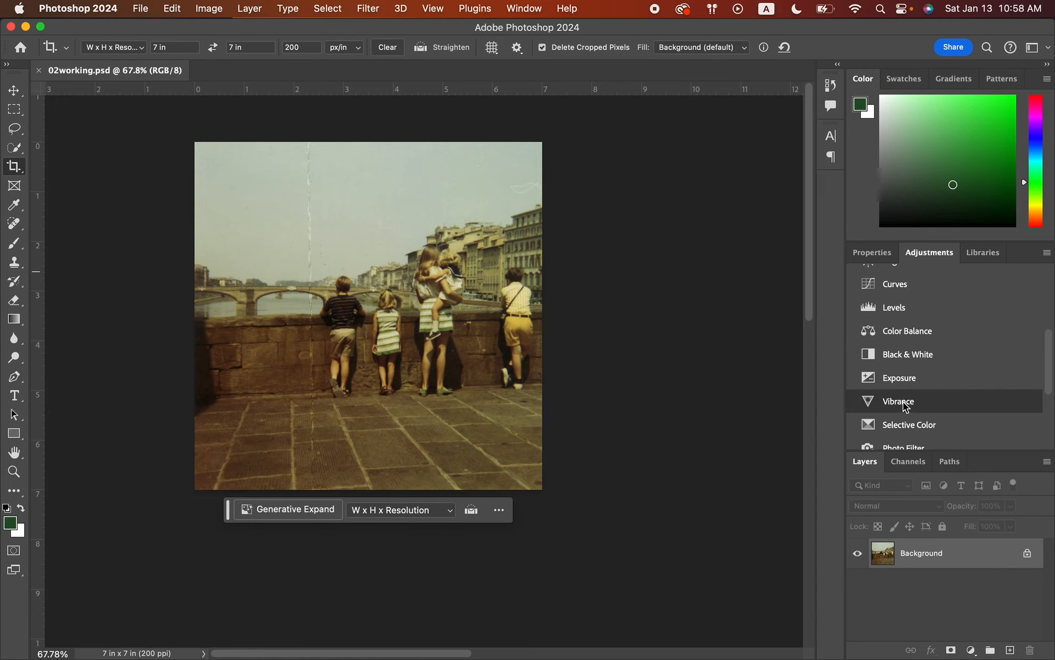
scroll(905, 422, "down", 3)
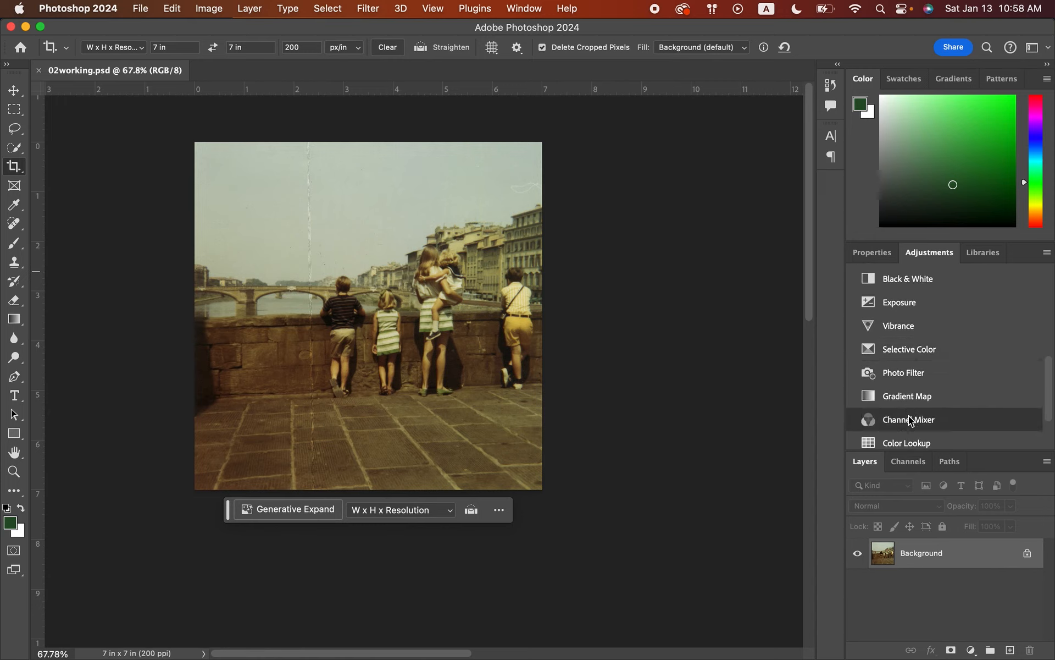
scroll(909, 419, "down", 3)
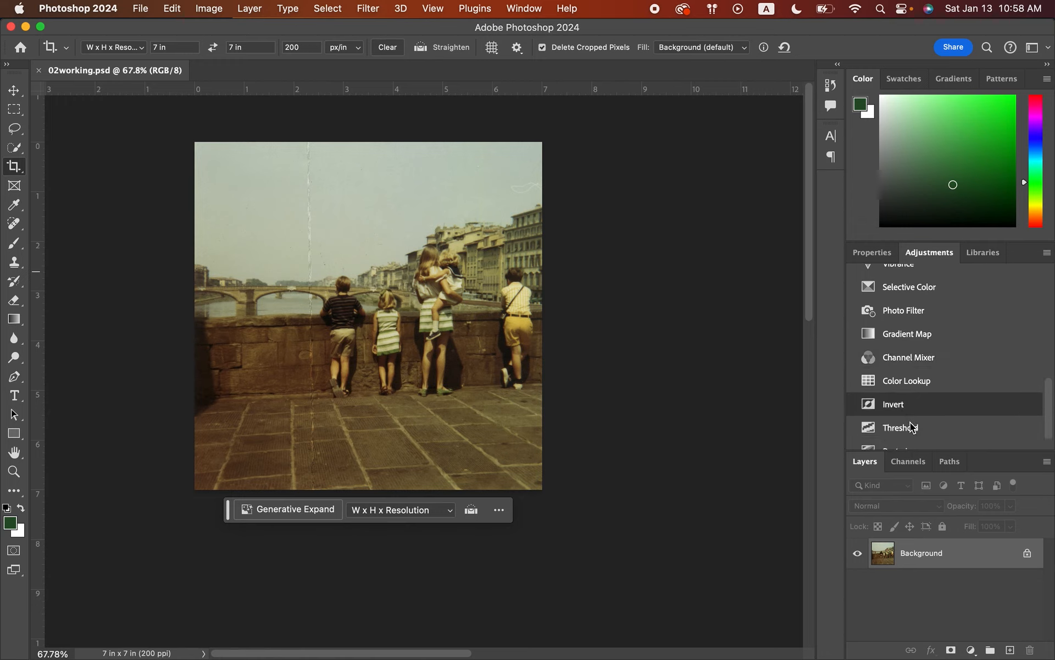
scroll(910, 422, "up", 9)
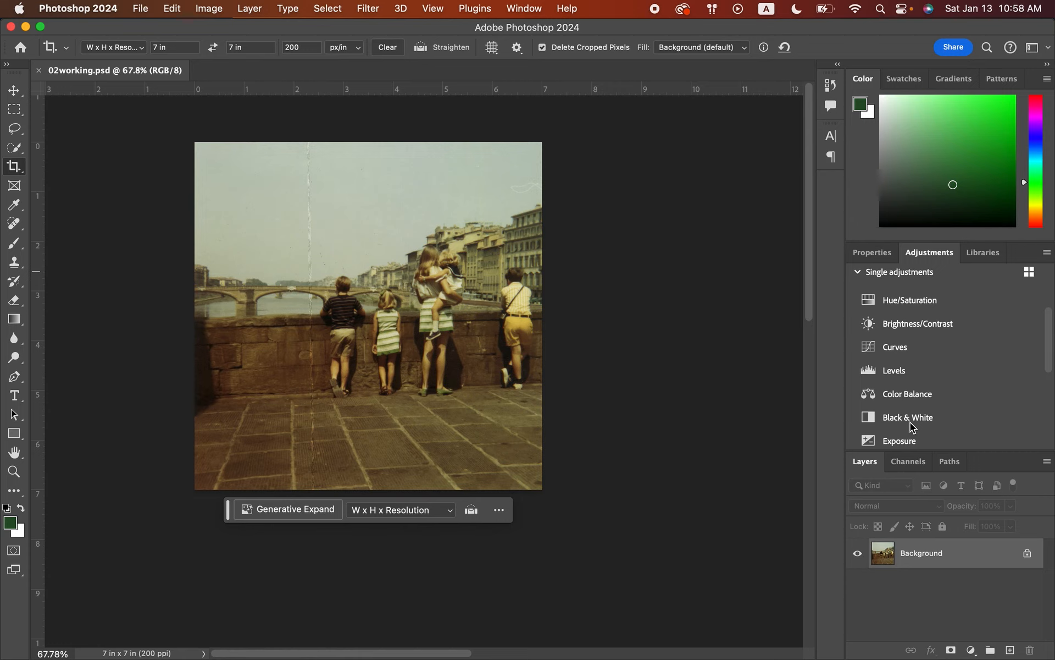
Add a Curves adjustment layer and dock its Properties in the collapsed strip below Character and Paragraph, expanded for editing.
left_click(893, 348)
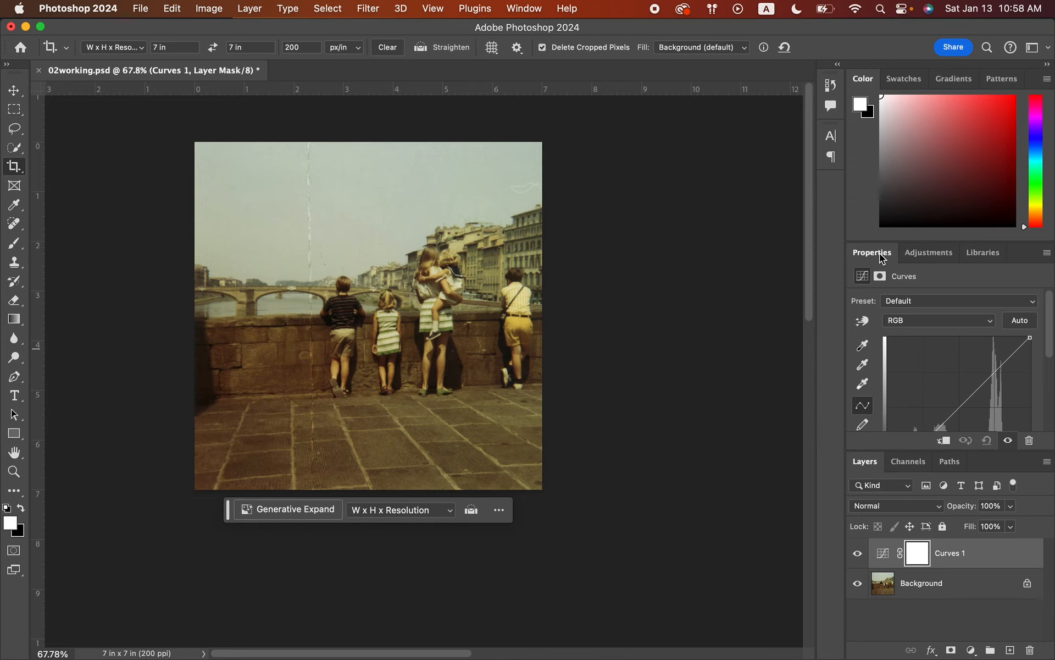
left_click_drag(880, 254, 830, 191)
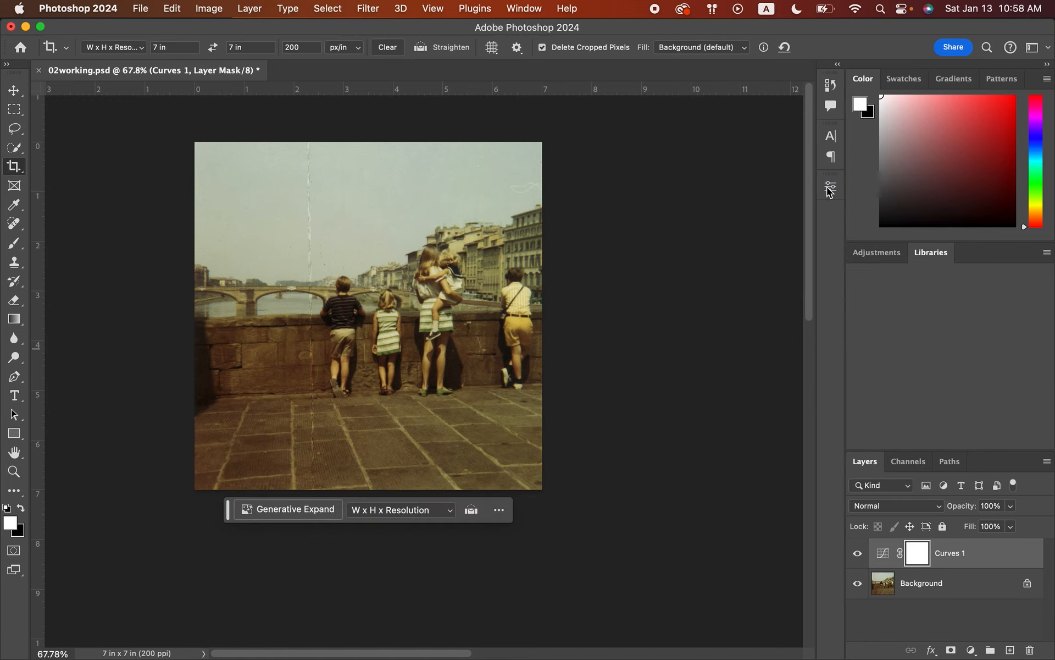
left_click(830, 190)
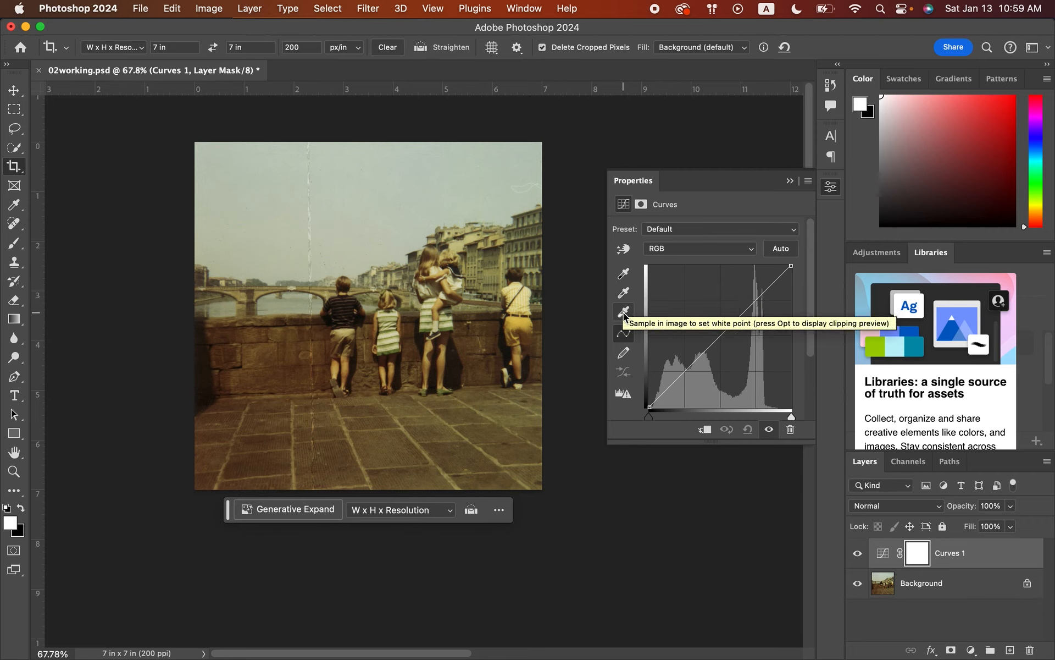
Set the Curves white point by sampling several light clothing areas, finishing on the tall girl's striped skirt.
left_click(624, 316)
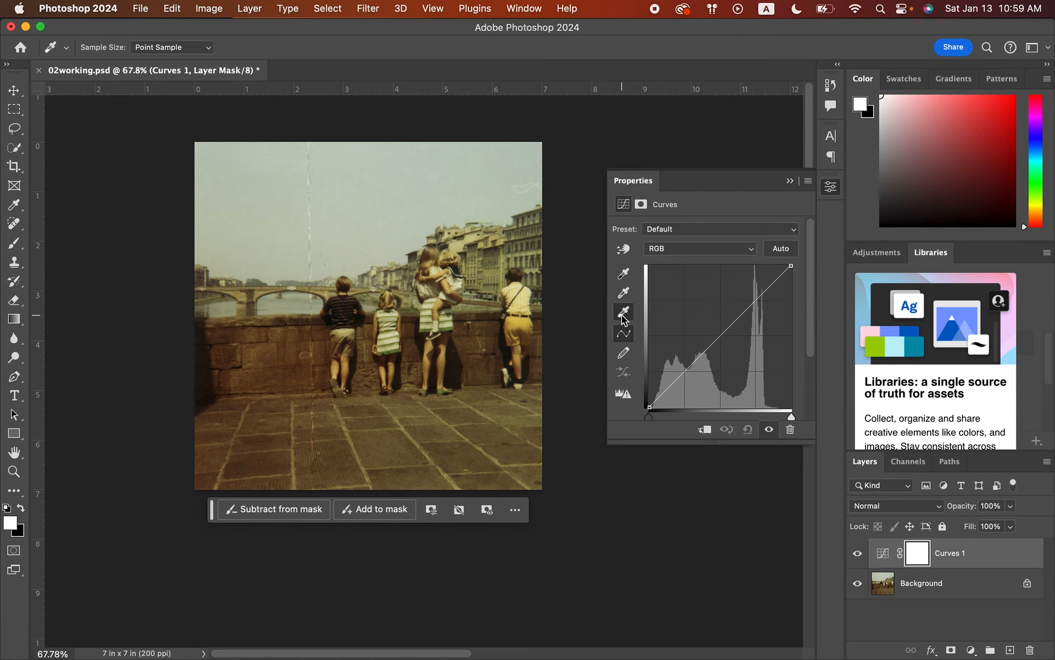
left_click(624, 312)
left_click(384, 317)
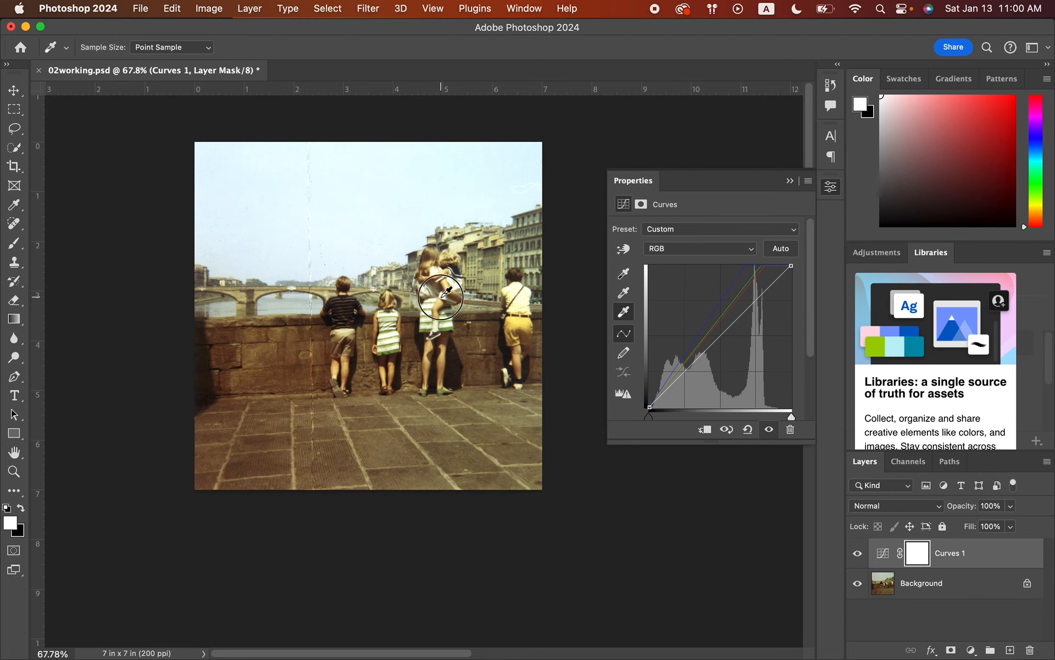
left_click(458, 285)
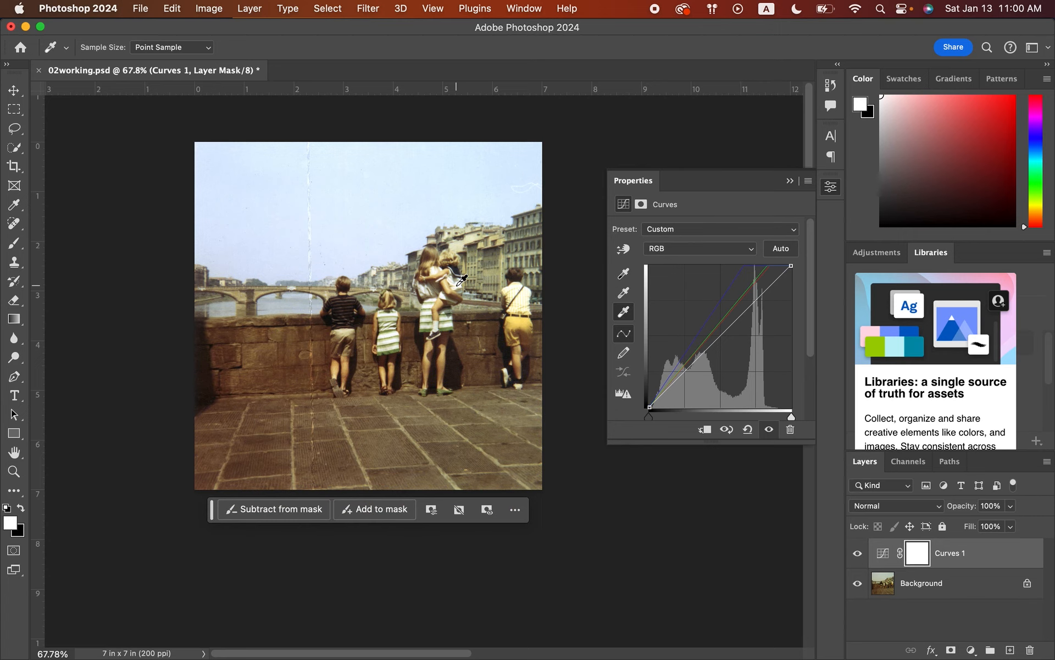
left_click(461, 284)
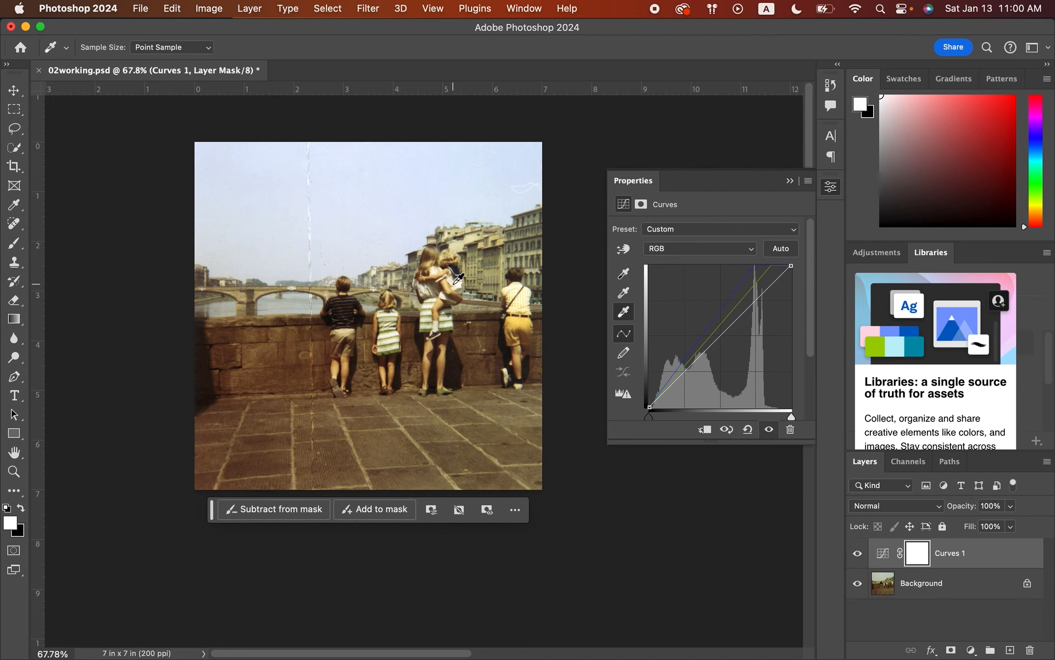
left_click(456, 285)
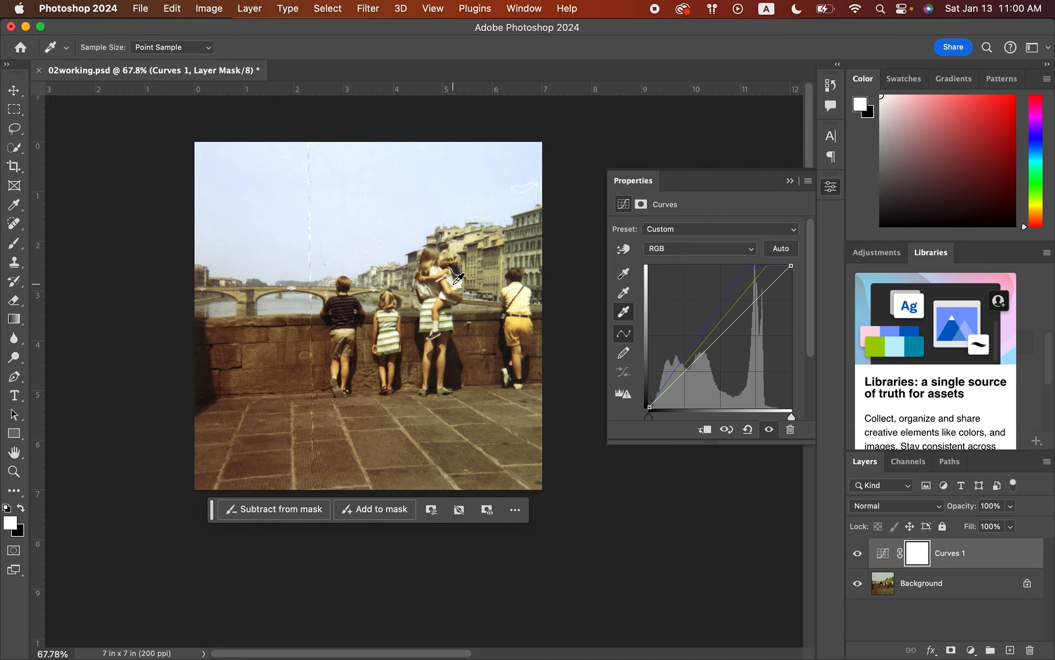
left_click(516, 318)
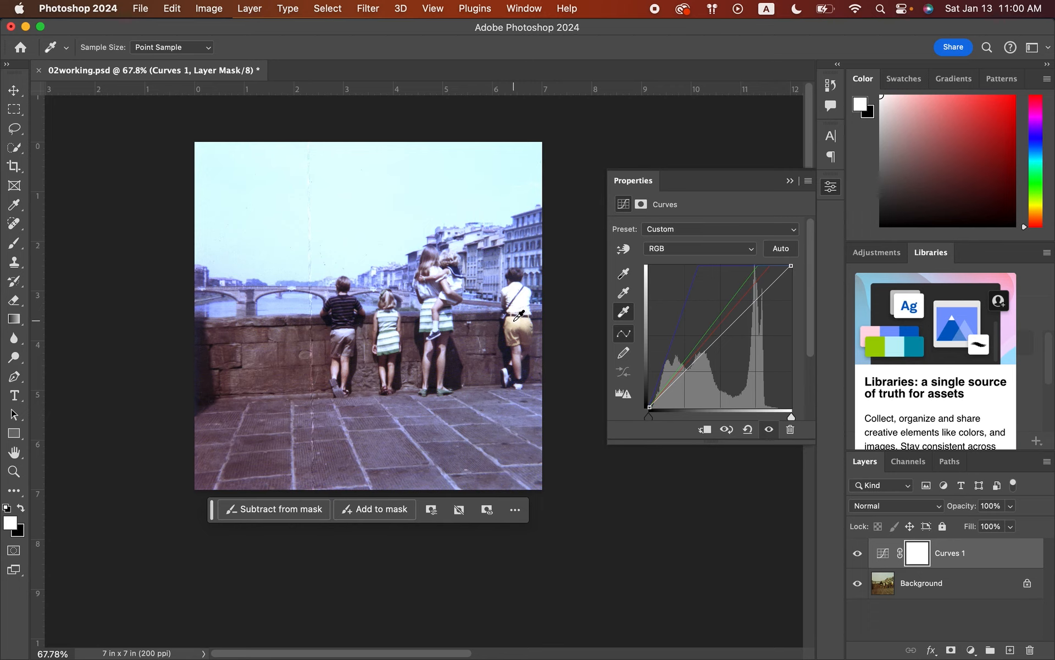
left_click(395, 312)
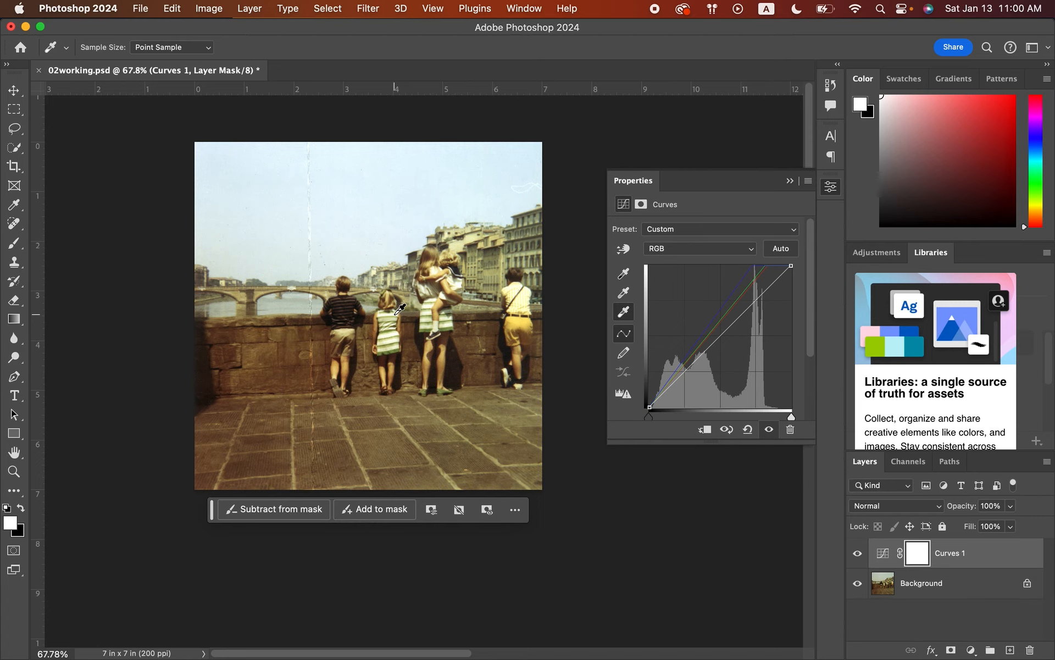
left_click(428, 305)
Examine the figures at the wall at about 181% with the white-point sampler active, checking the light areas of their clothing.
left_click(15, 472)
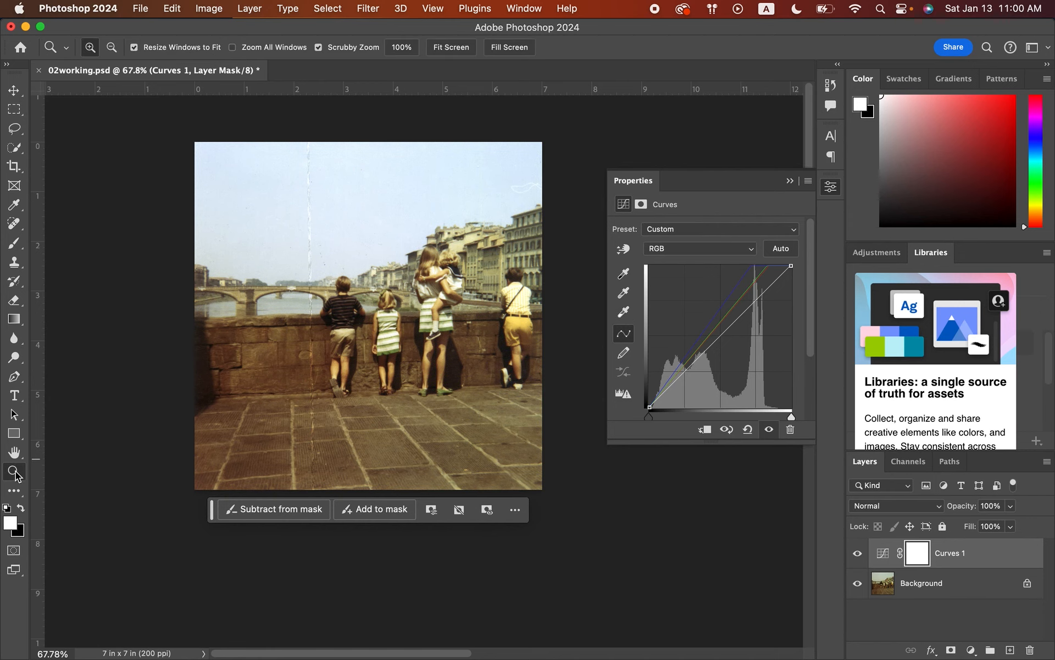
left_click_drag(366, 311, 400, 134)
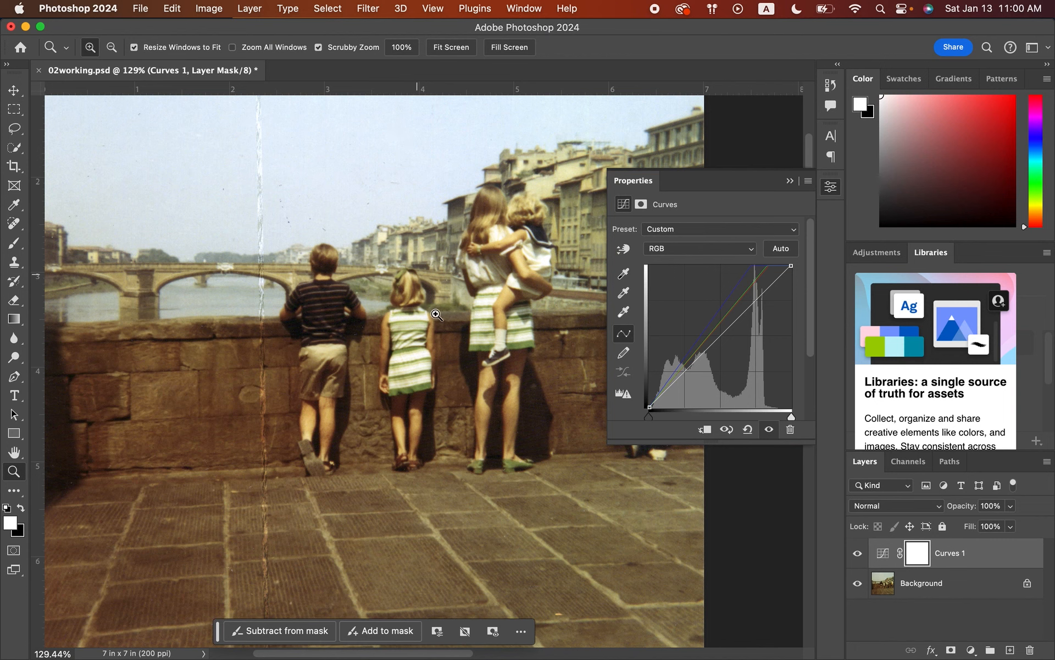
left_click_drag(437, 314, 460, 122)
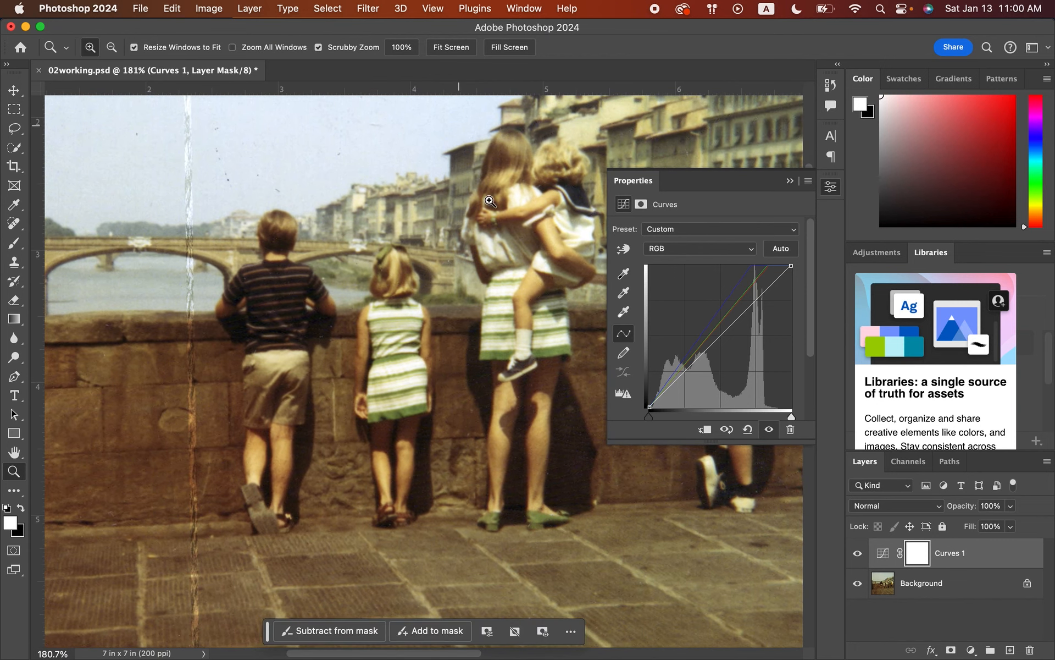
left_click(623, 311)
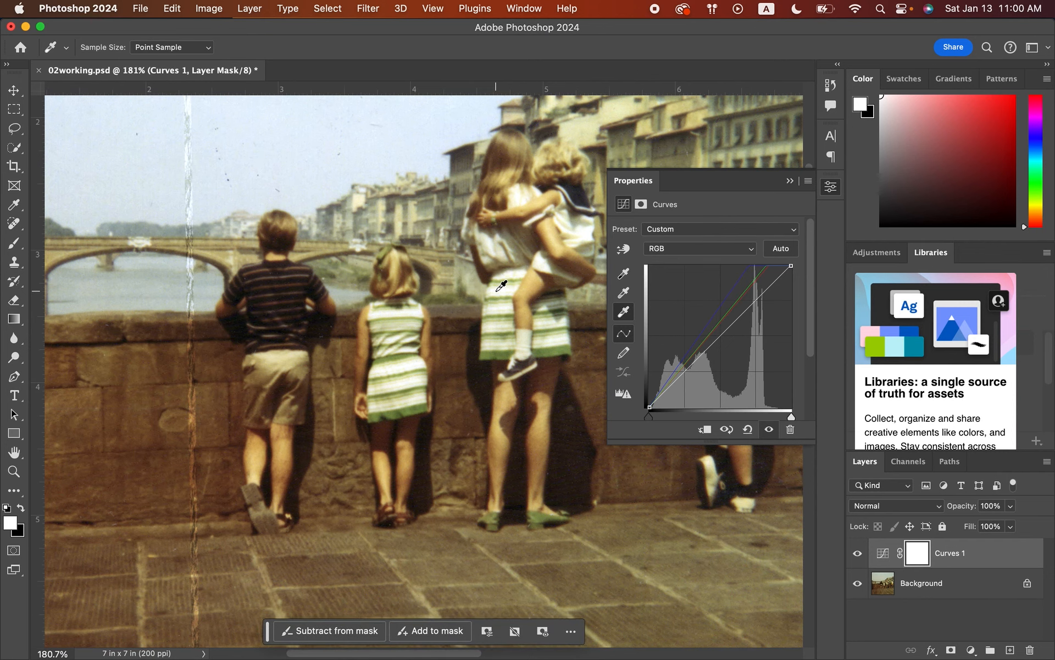
scroll(501, 285, "right", 5)
scroll(501, 285, "up", 3)
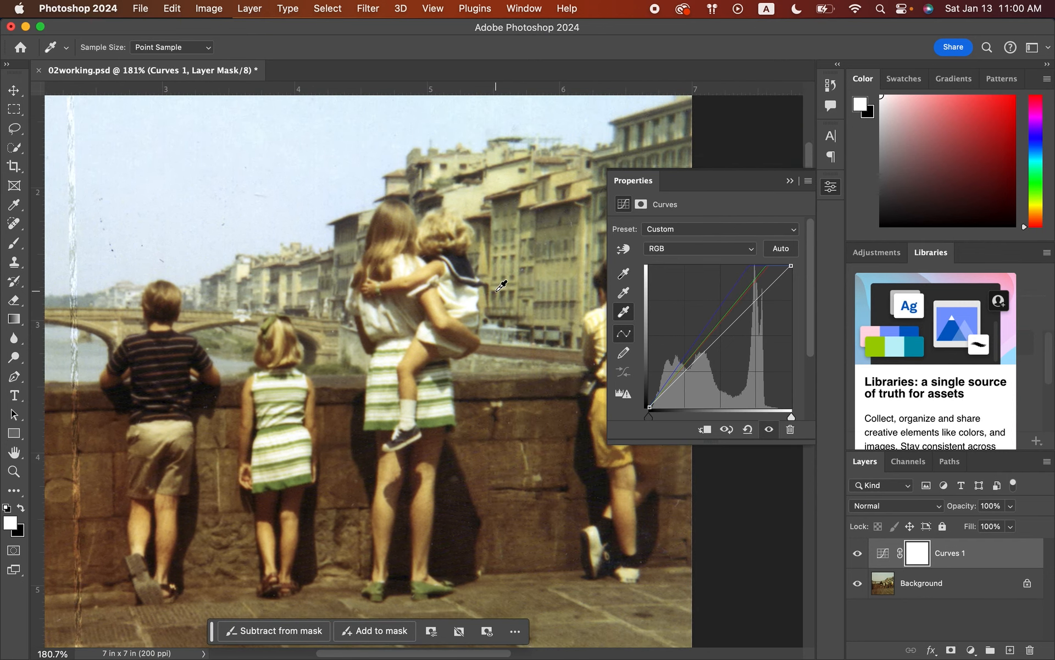
scroll(501, 285, "down", 1)
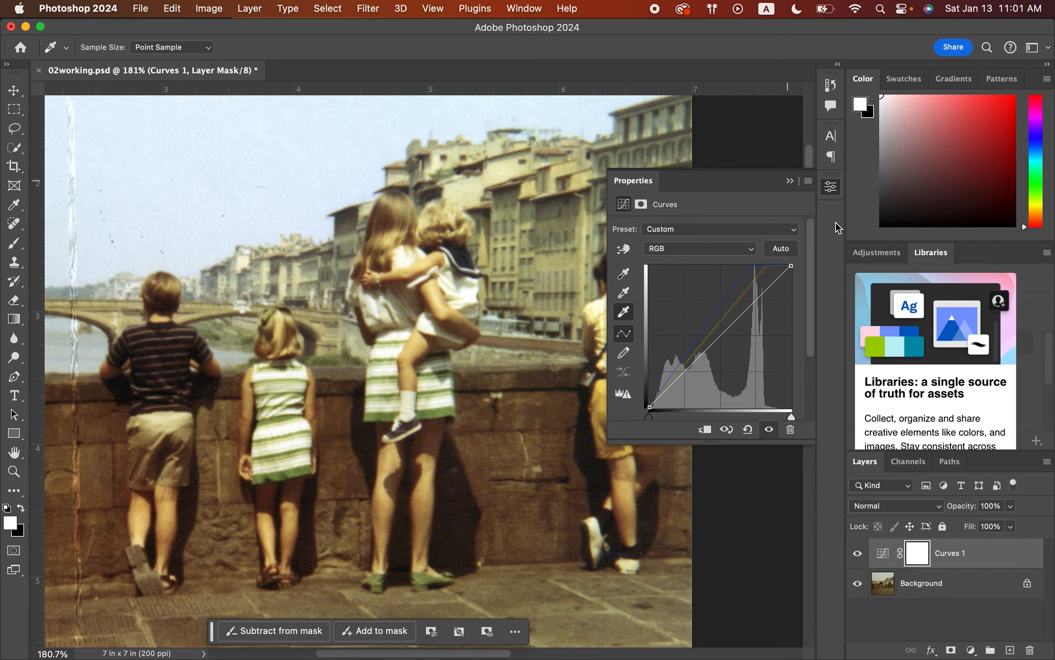
Add a Levels adjustment layer above the Curves layer and fit the whole image on screen.
left_click(875, 257)
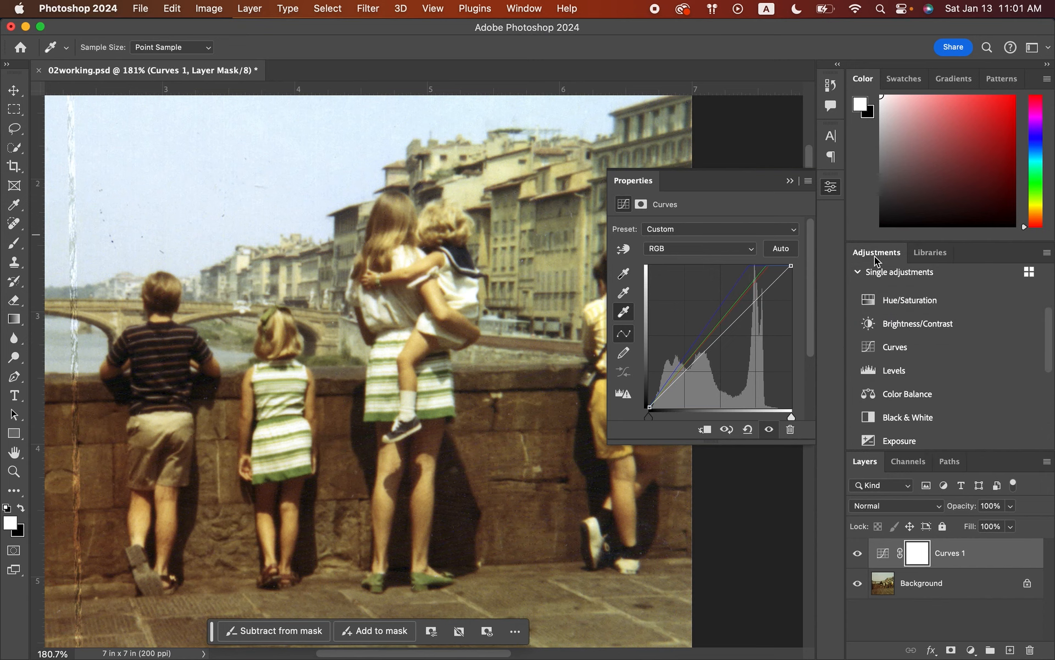
left_click(888, 374)
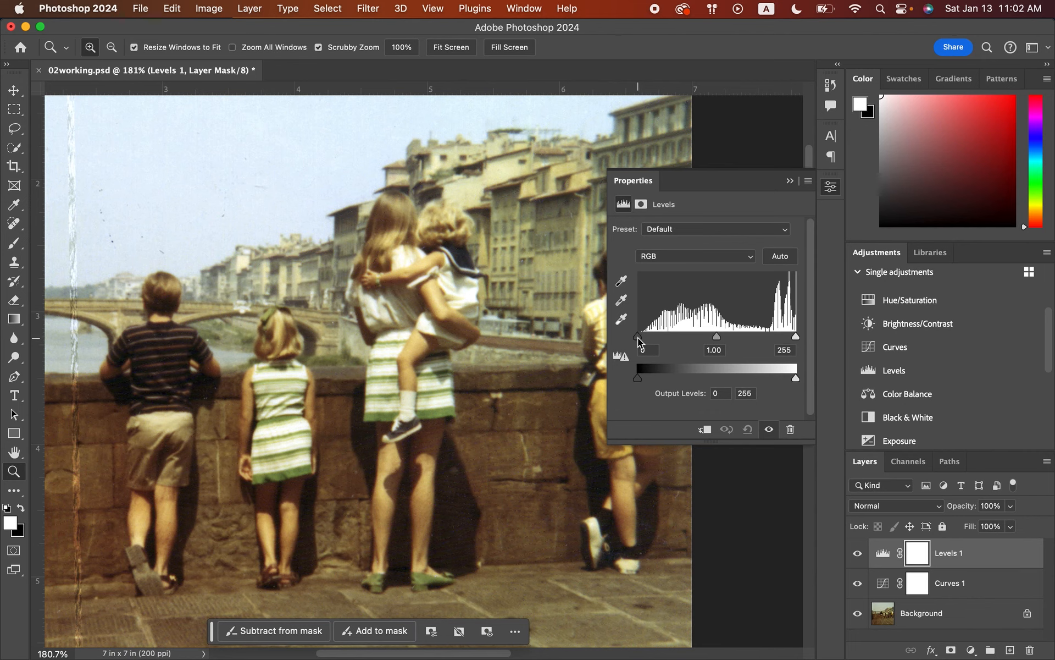
left_click(443, 48)
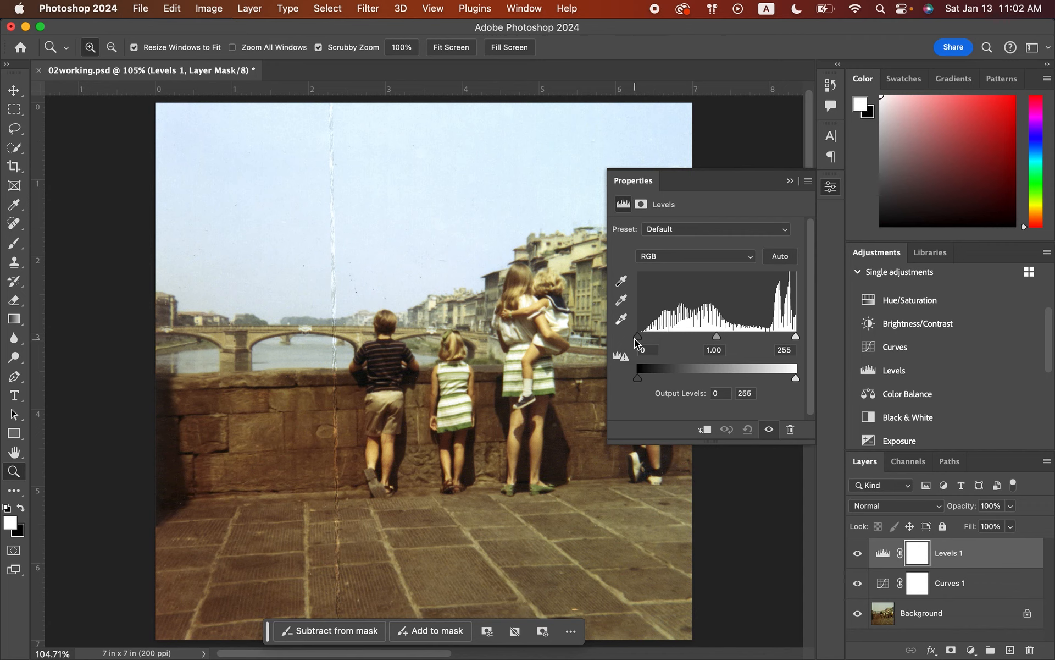
Set the Levels shadow input to 15 and midtones to 0.90, keeping the highlight input at 255.
left_click_drag(637, 338, 648, 342)
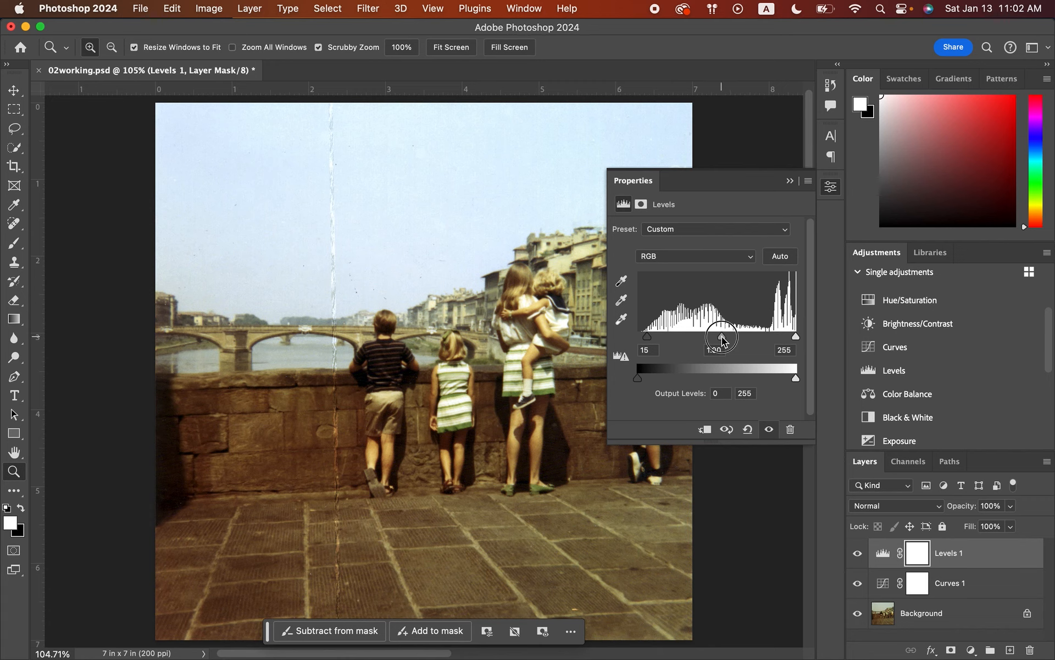
mouse_move(722, 340)
left_mouse_down()
mouse_move(749, 341)
mouse_move(727, 339)
left_mouse_up()
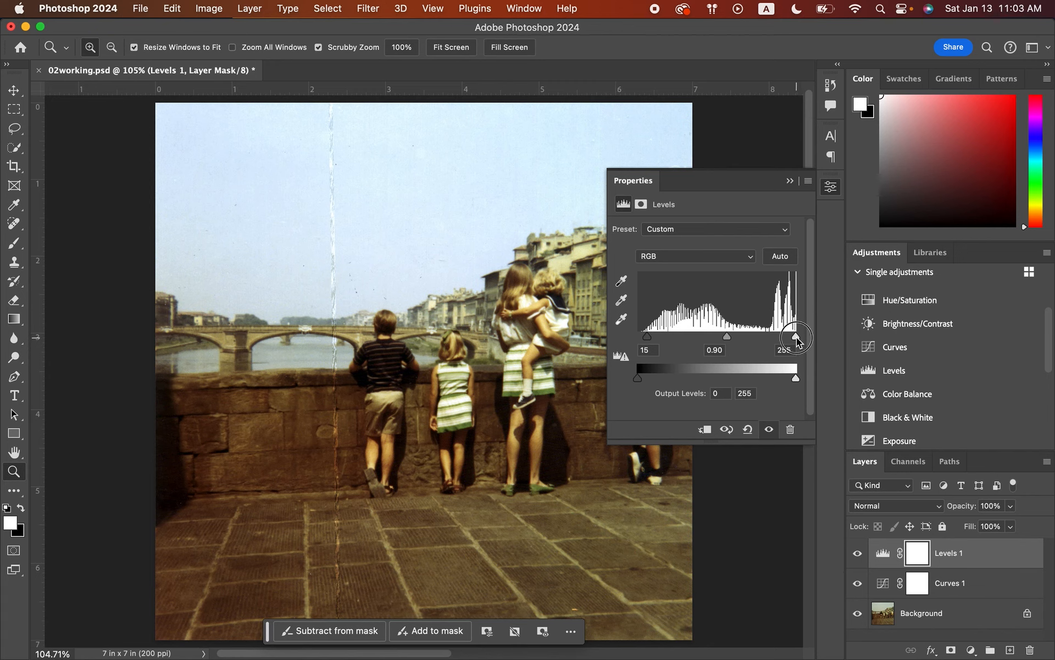
mouse_move(797, 337)
left_mouse_down()
mouse_move(747, 337)
mouse_move(801, 337)
left_mouse_up()
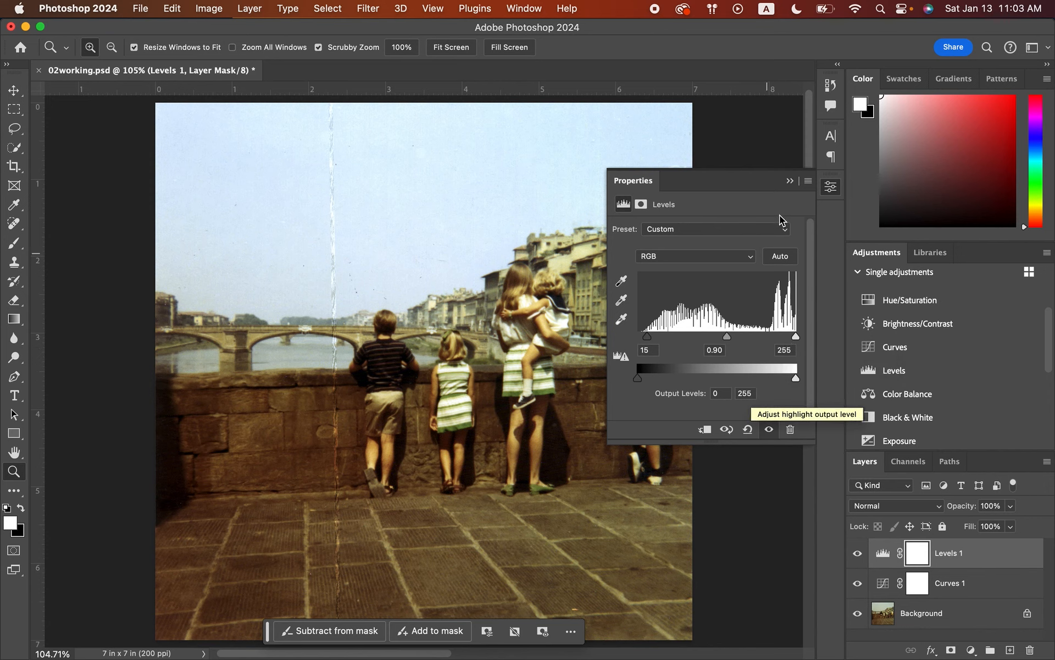
Collapse the Levels properties and flatten the image with its adjustment layers into a single Background layer.
left_click(789, 181)
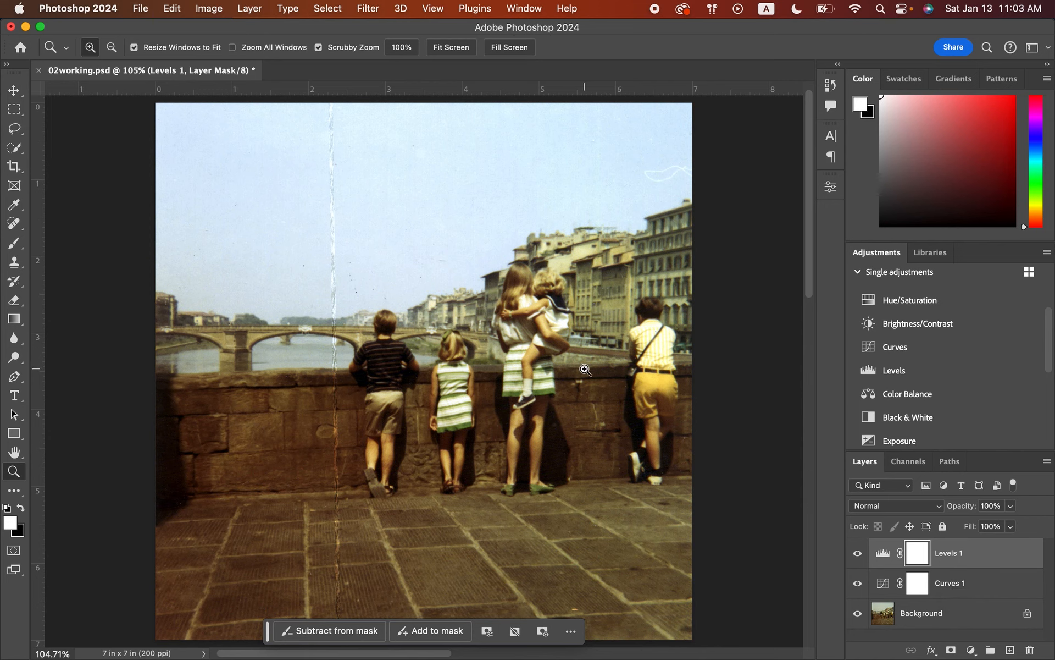
left_click(249, 9)
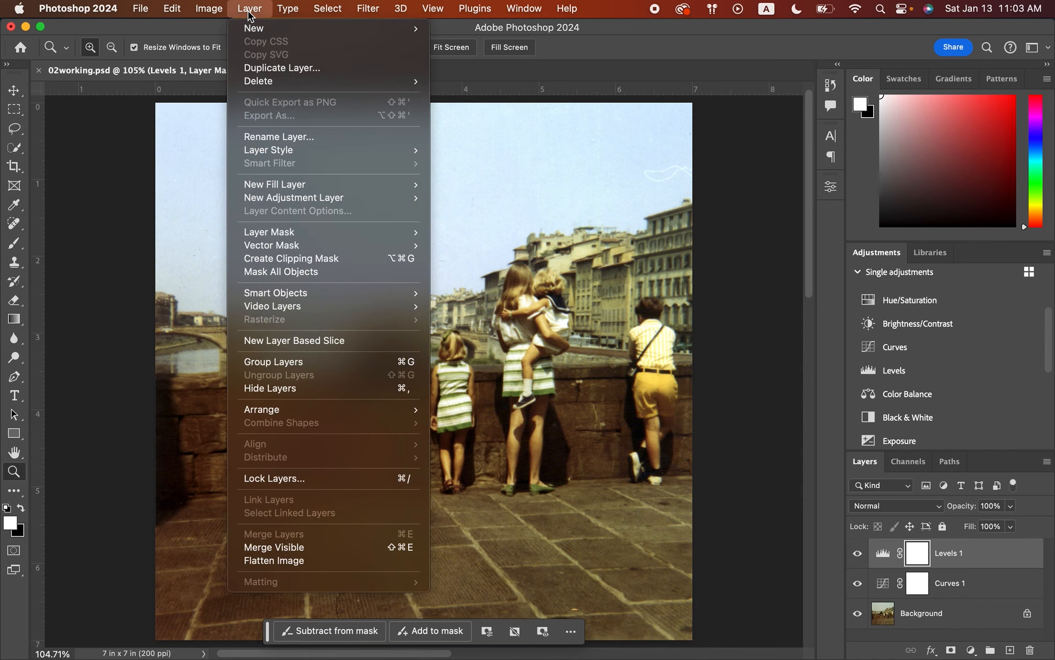
left_click(316, 561)
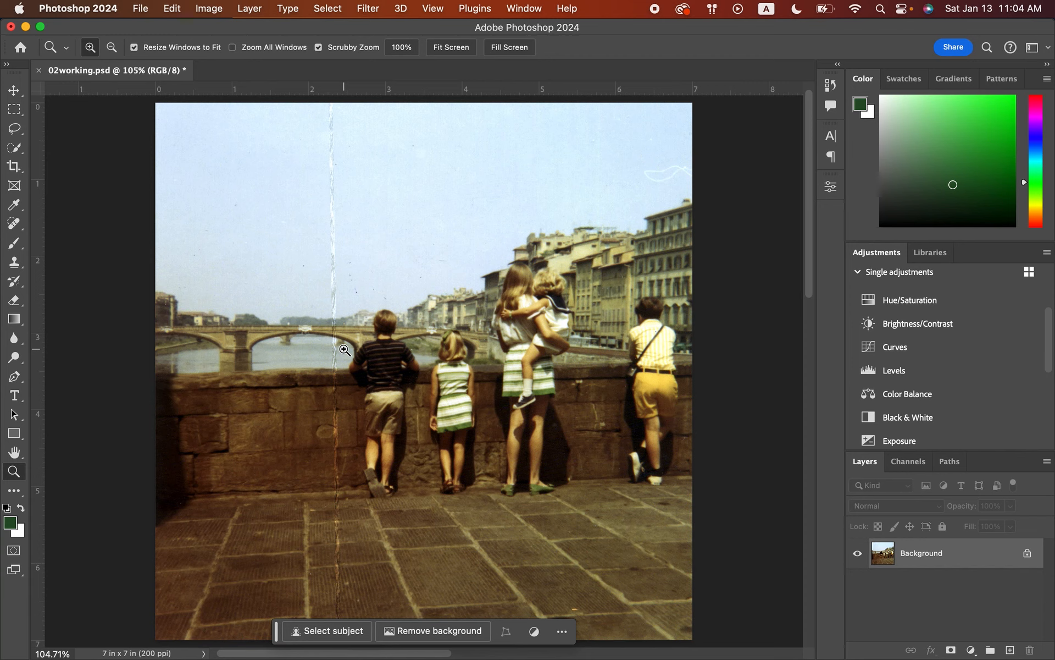
Choose the Spot Healing Brush from the healing tools for repairing the photo's crease and specks.
left_click(15, 226)
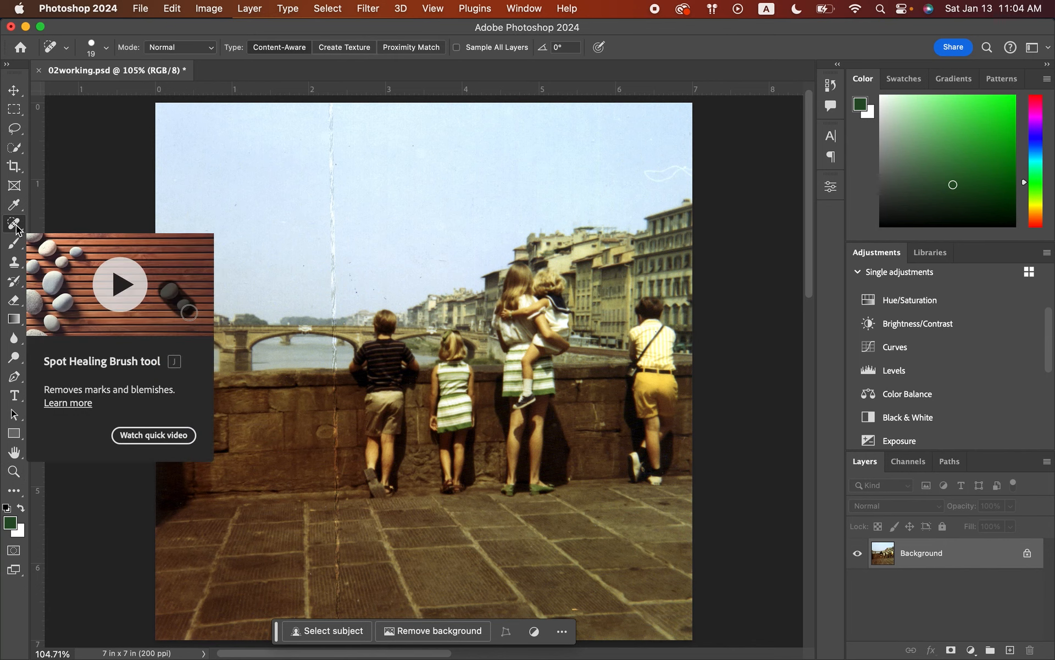
left_click(15, 225)
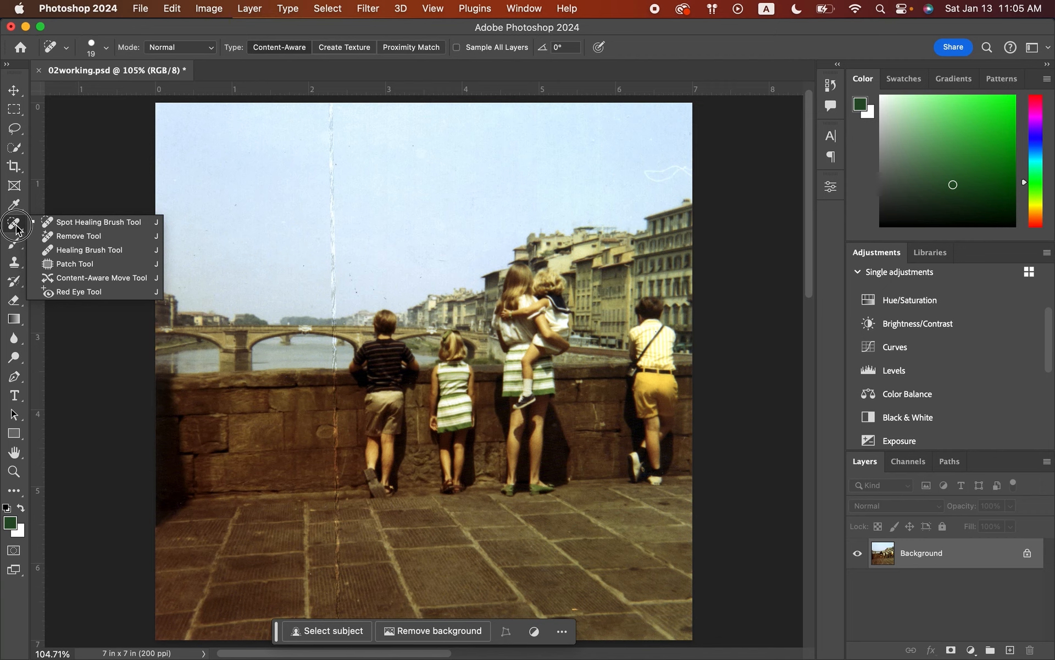
left_click(16, 209)
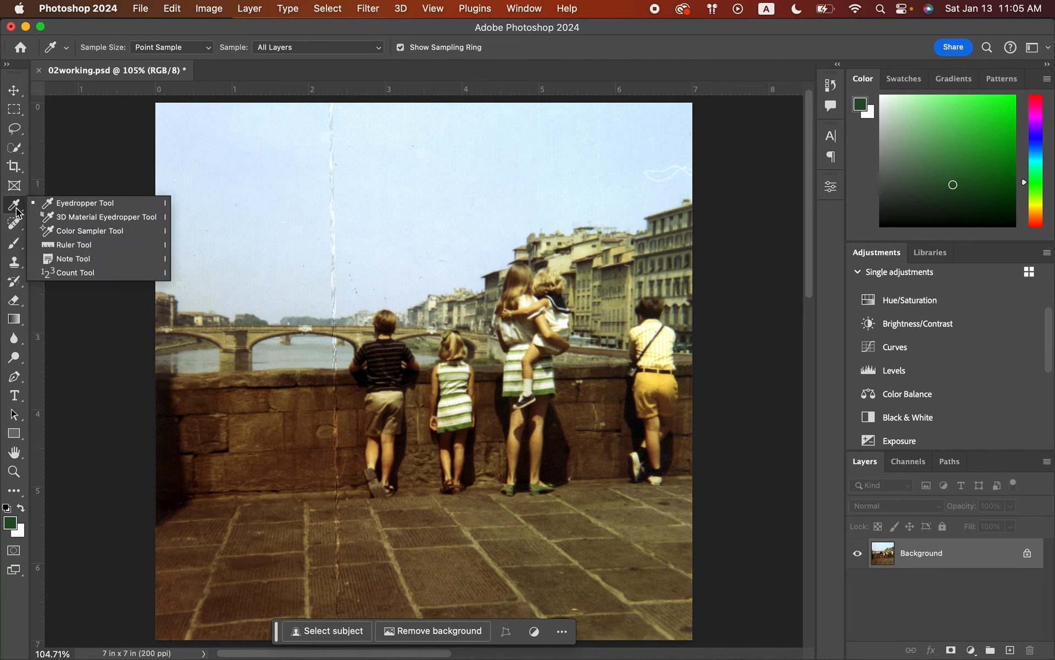
left_click(13, 242)
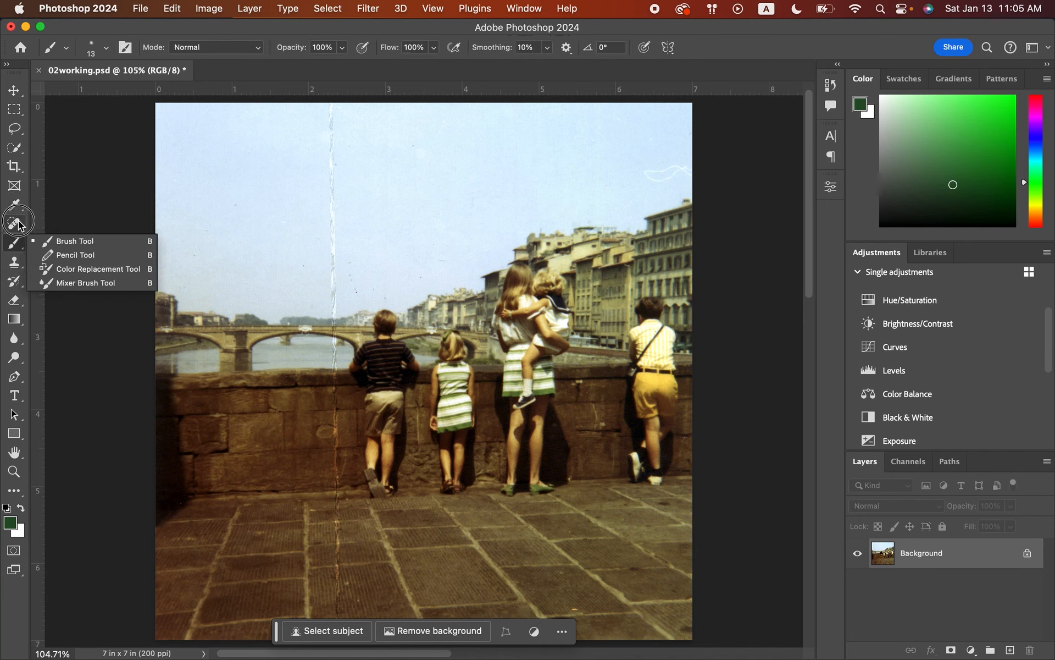
left_click(16, 223)
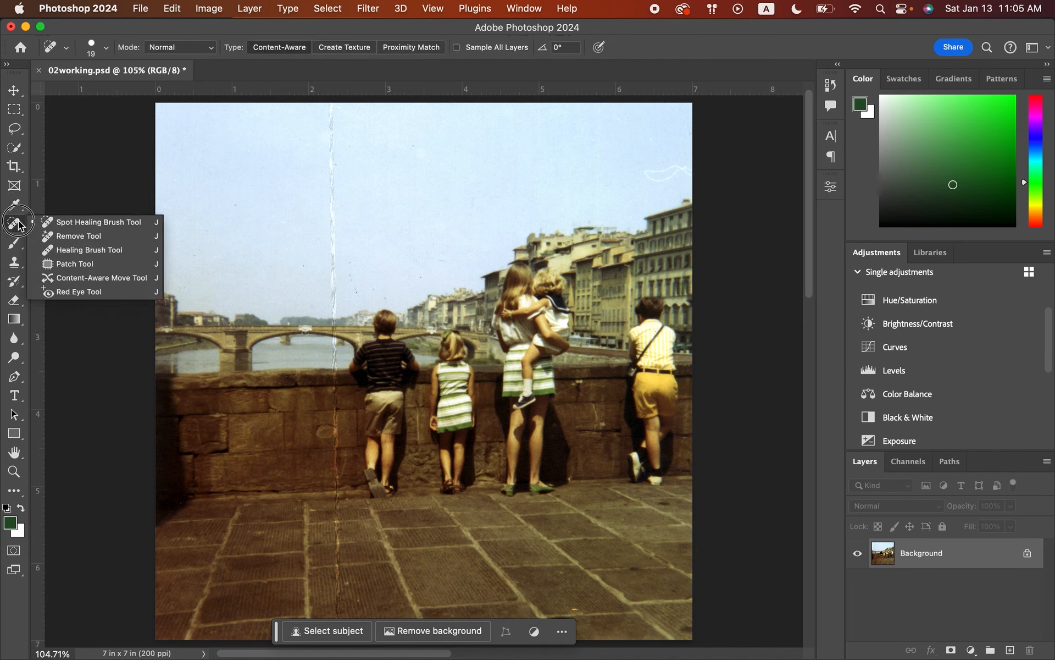
left_click(57, 222)
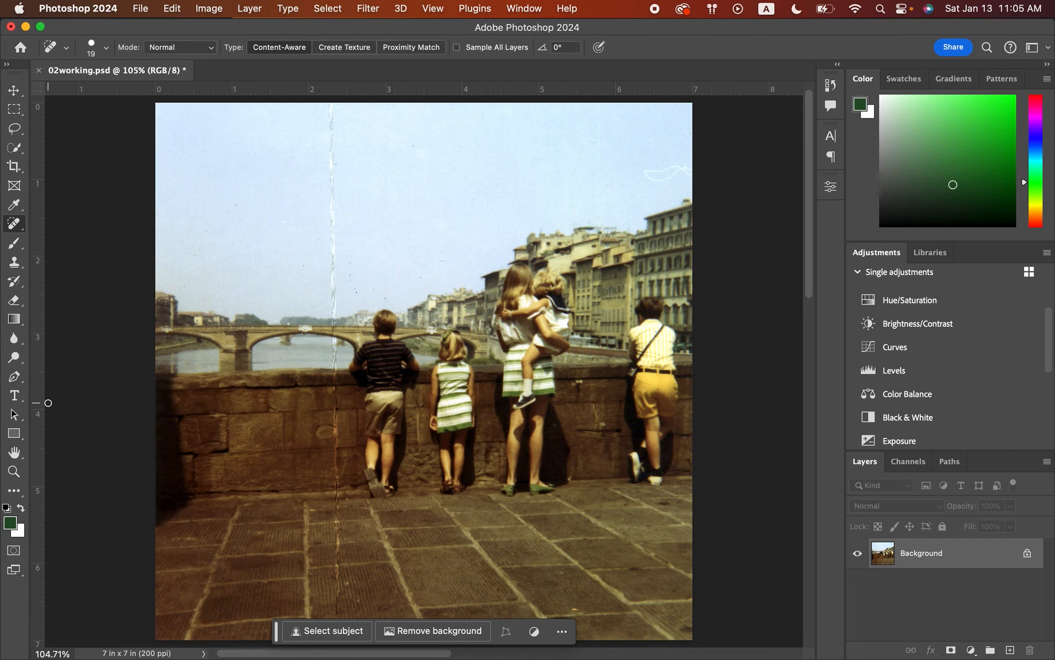
Enlarge the upper crease area to 300% and set the Spot Healing Brush size to 25 px.
key("super+space")
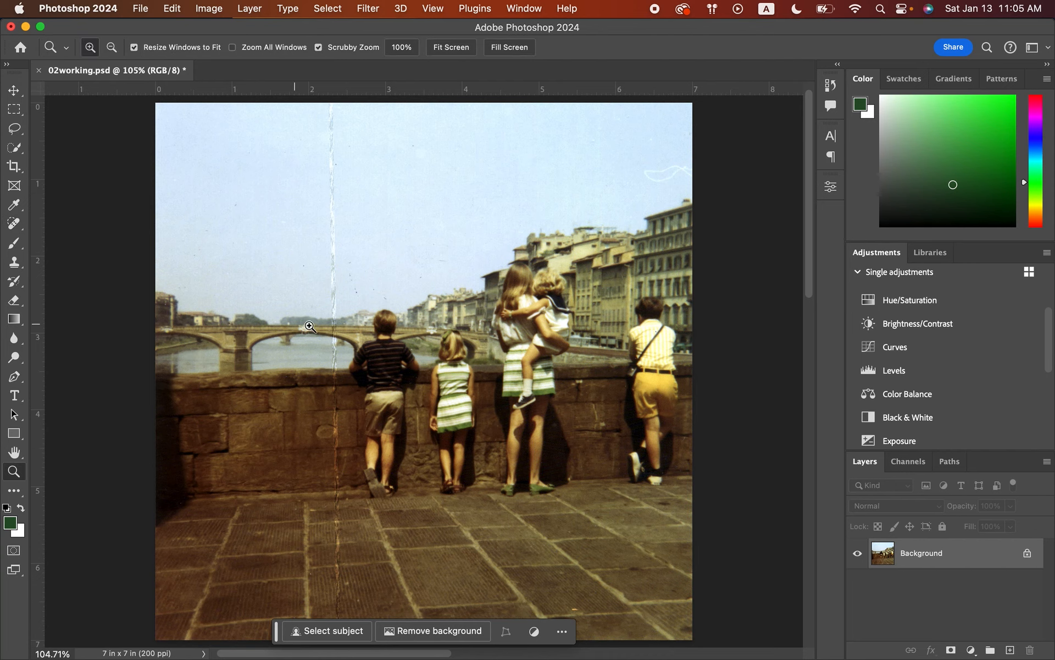
key("super+space")
left_click(324, 274)
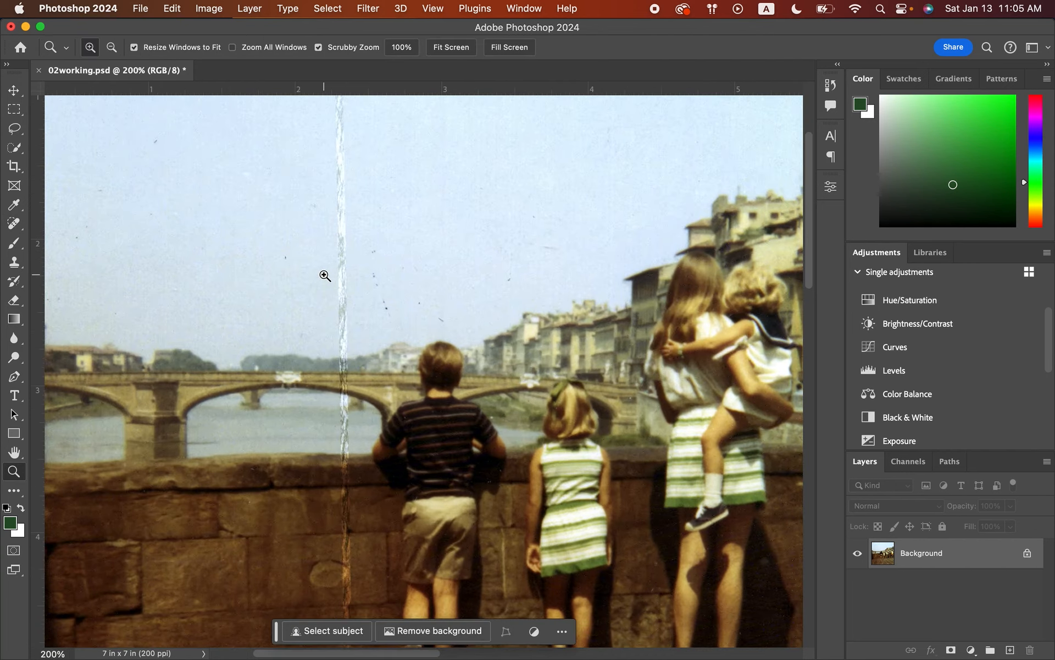
left_click(324, 274)
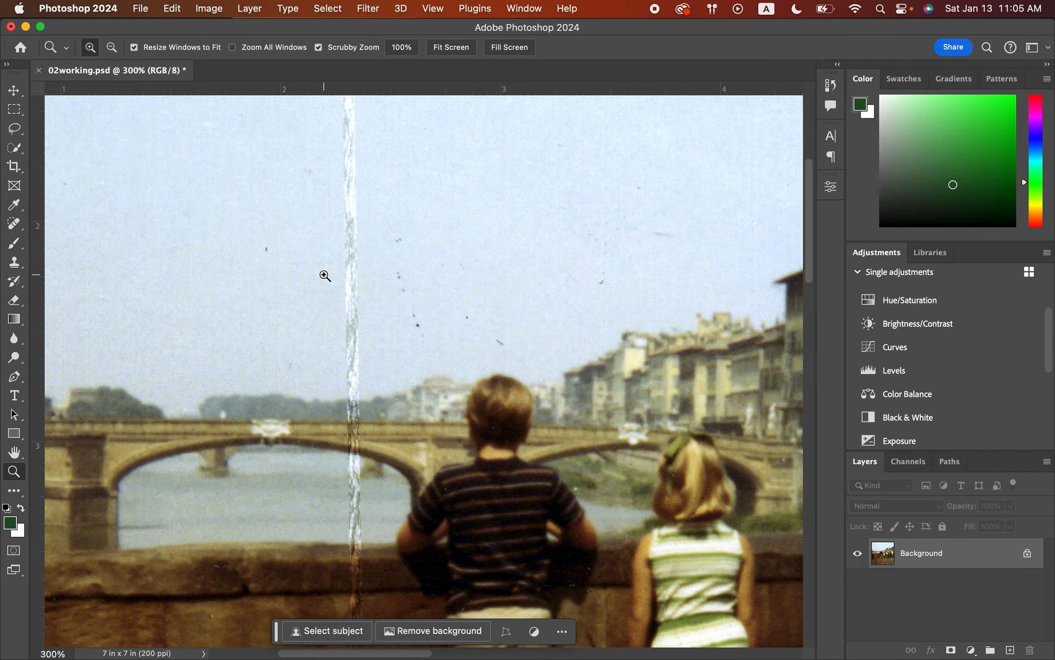
scroll(324, 275, "up", 10)
scroll(324, 274, "down", 2)
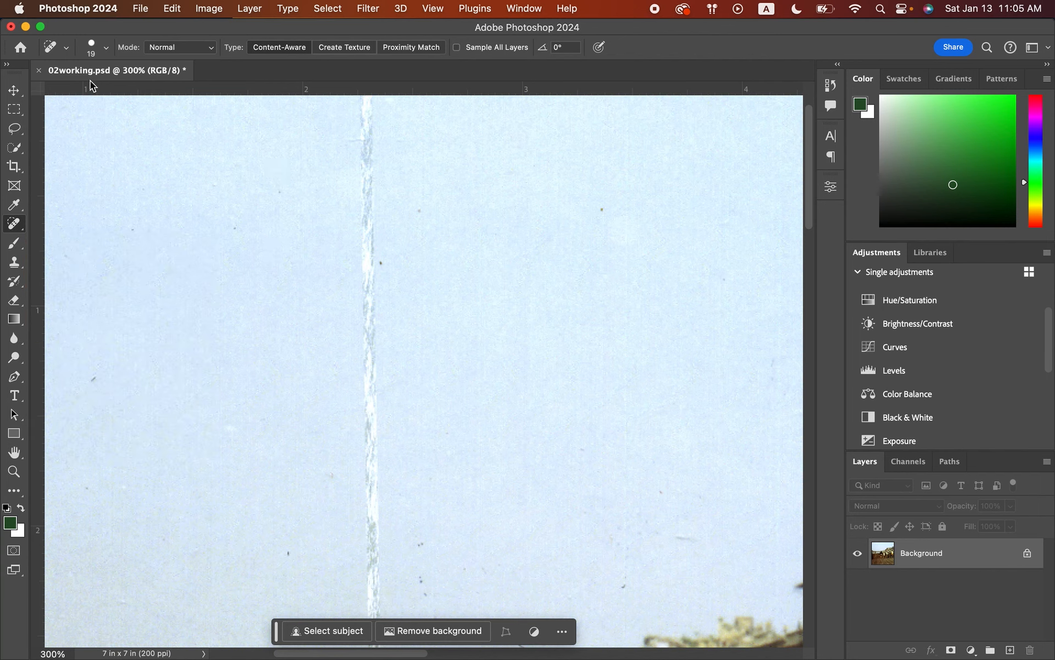
left_click(107, 48)
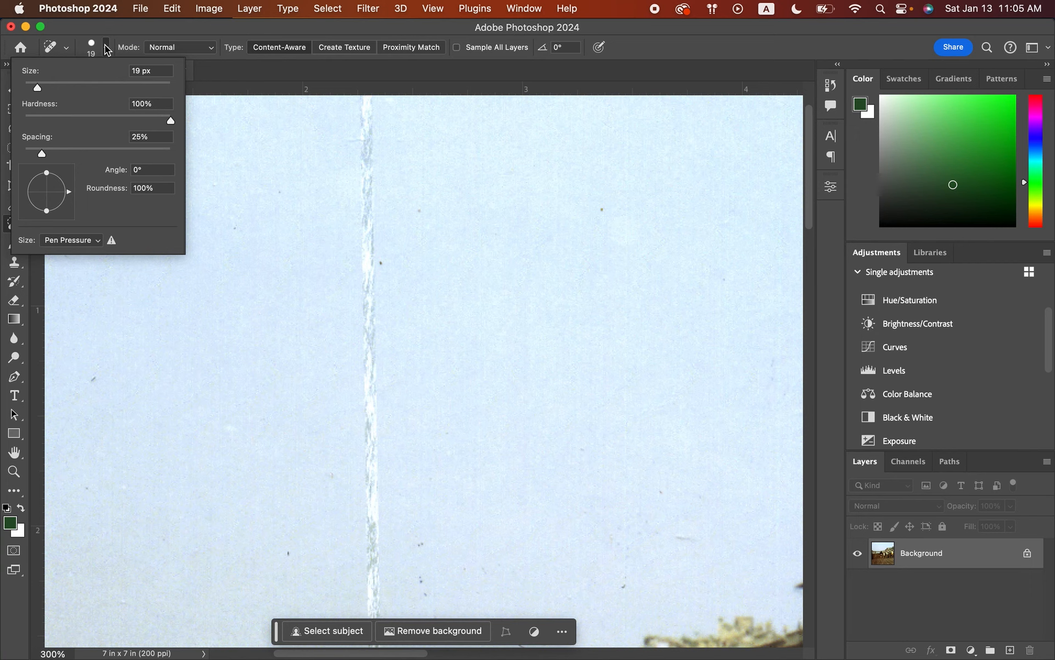
left_click_drag(38, 88, 41, 90)
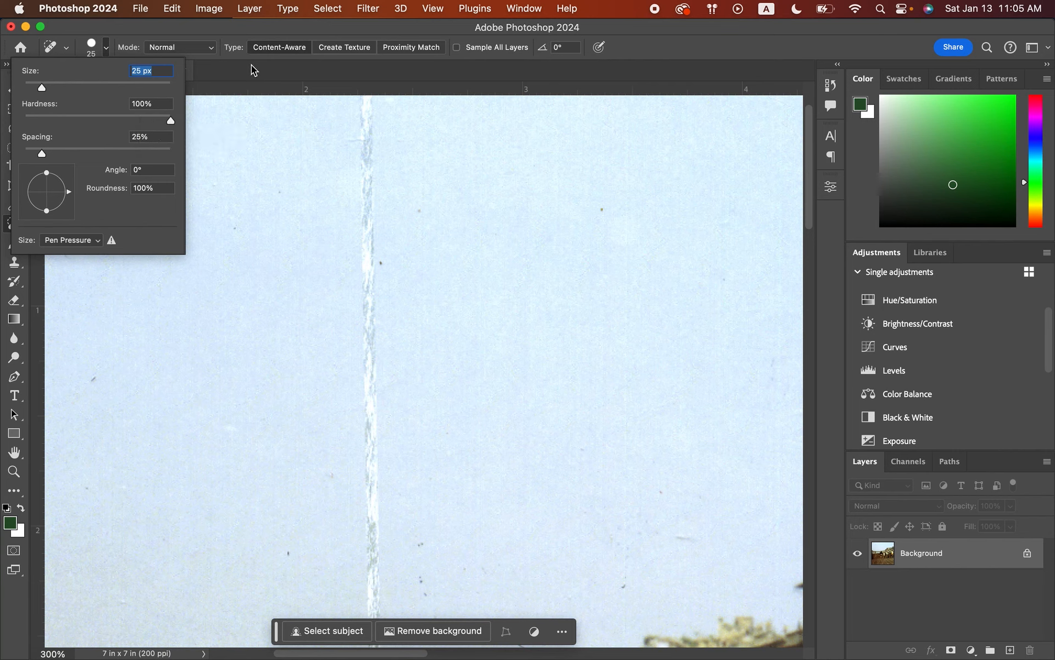
left_click(107, 46)
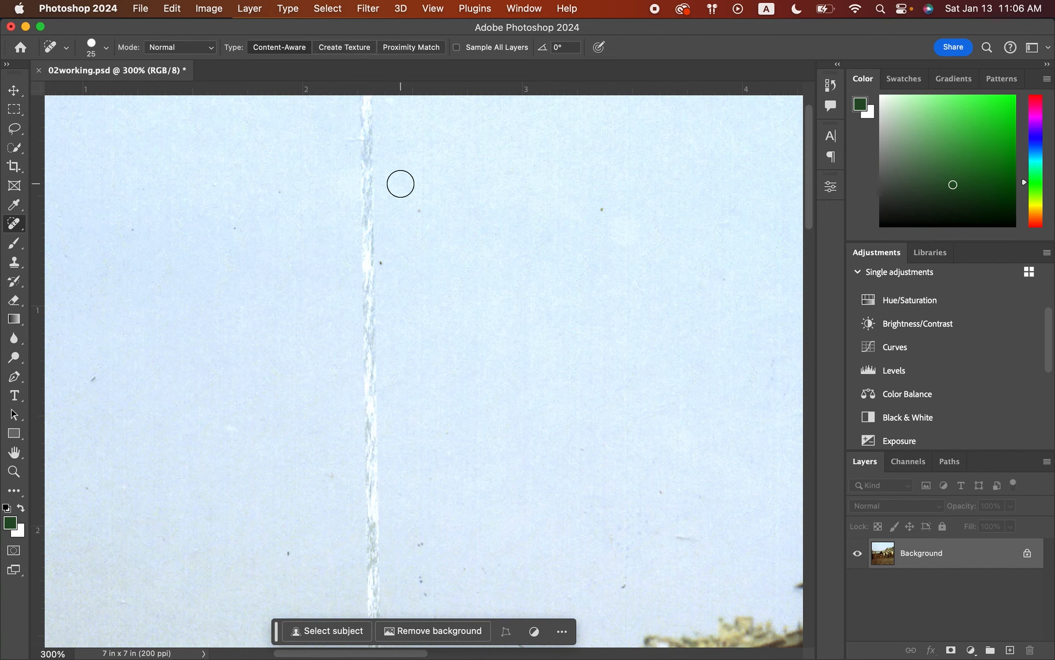
Heal the white vertical crease in the sky from the photo's top edge down to about the 1.8-inch mark.
scroll(400, 184, "up", 3)
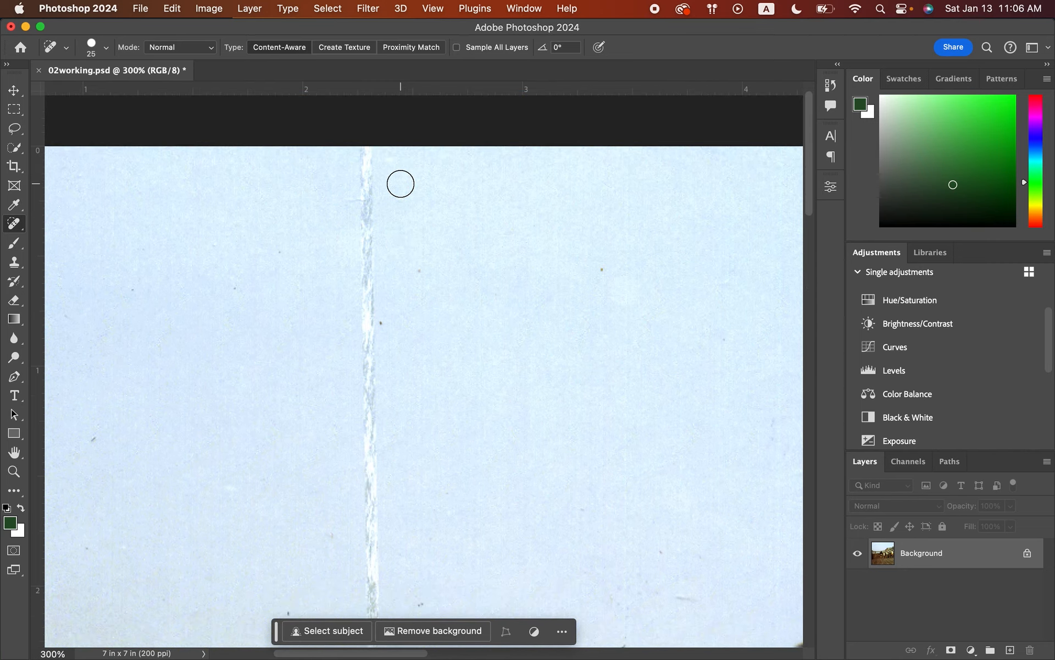
scroll(401, 183, "up", 1)
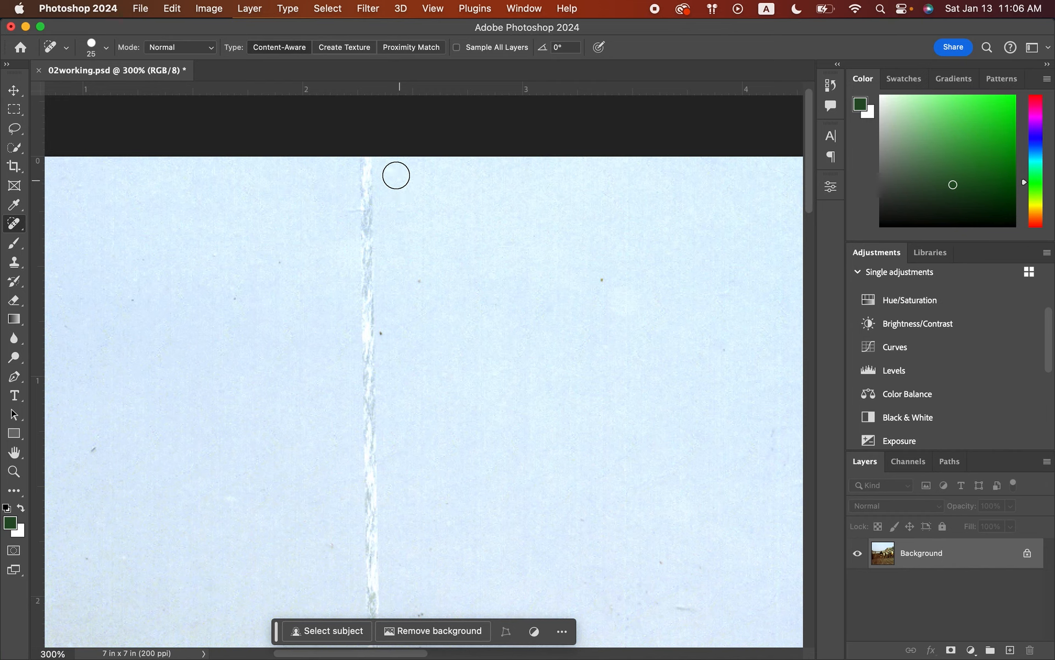
left_click_drag(367, 166, 366, 249)
left_click_drag(367, 258, 369, 409)
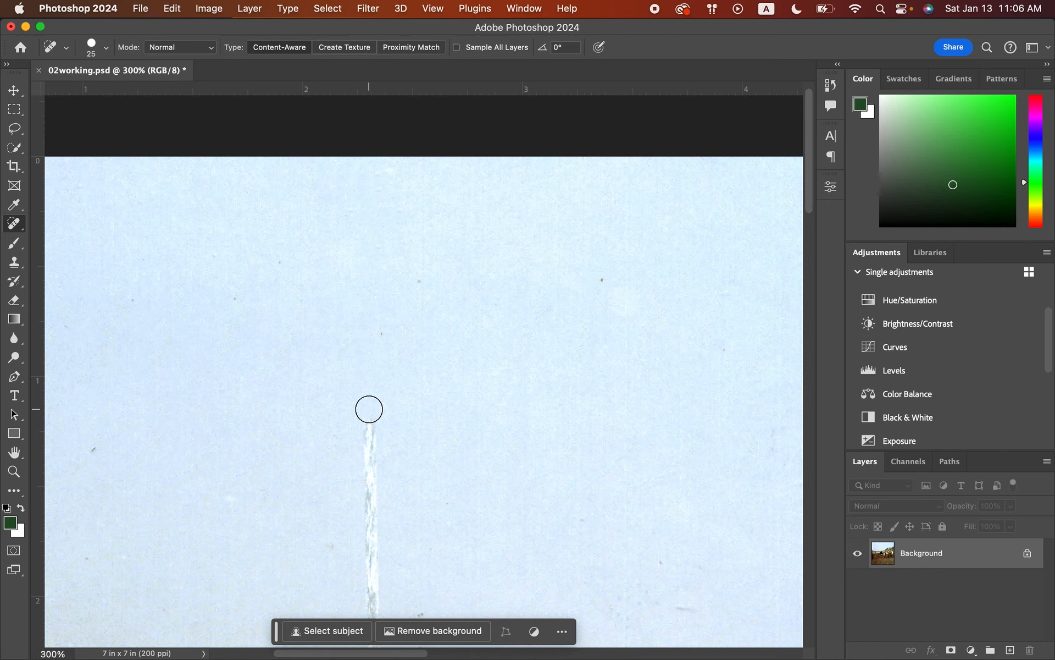
scroll(369, 410, "down", 5)
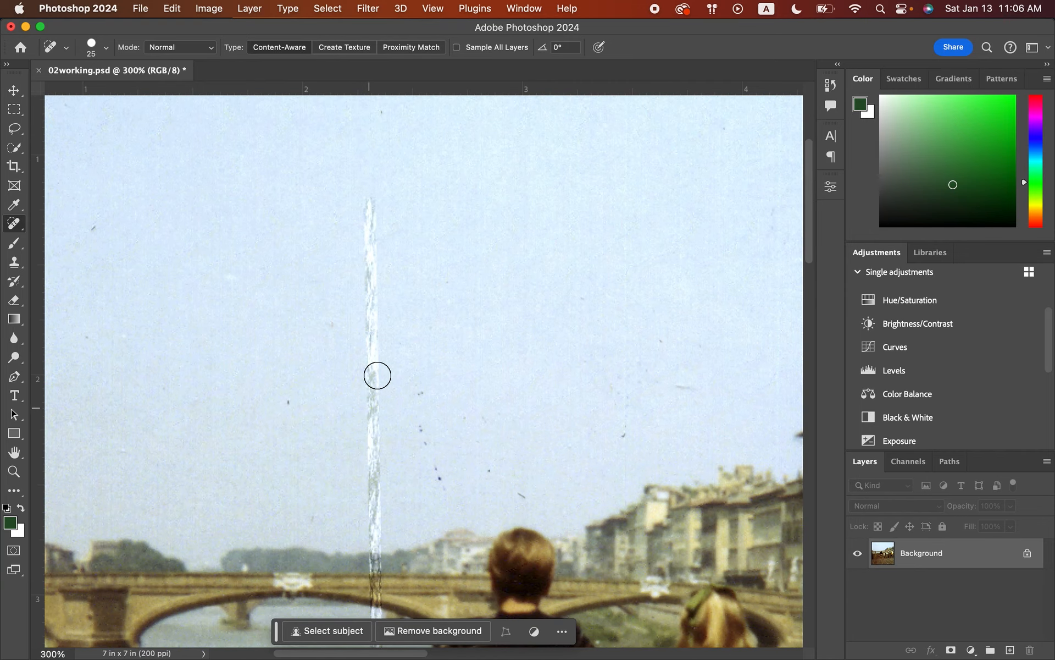
left_click_drag(367, 199, 373, 343)
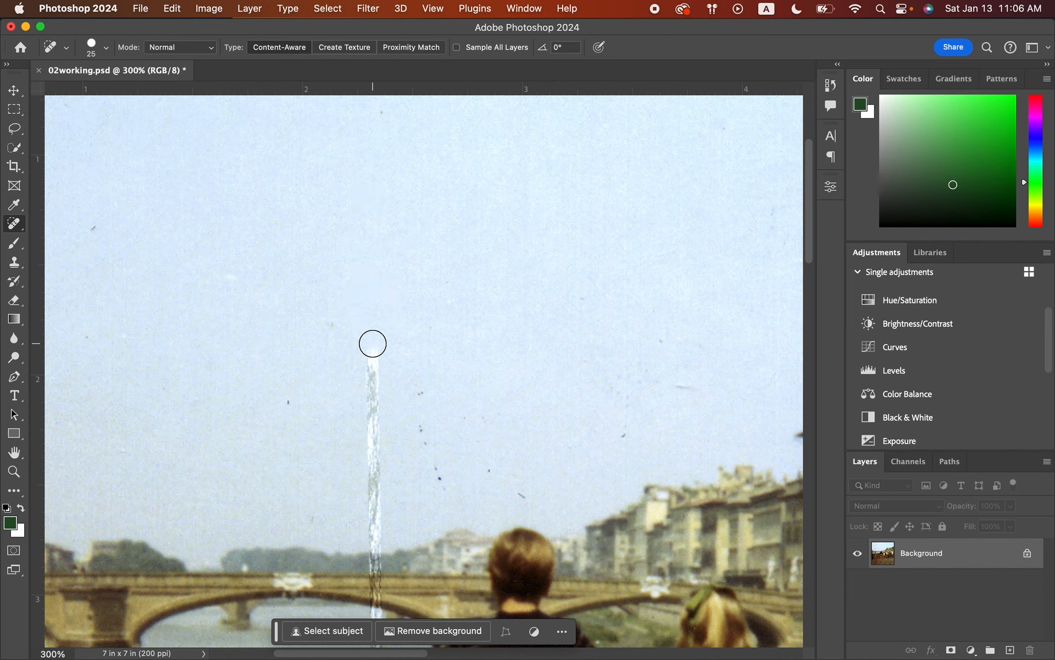
Adjust the healing brush size to 40 px and heal the remaining sky crease down to the distant treeline.
key("bracketright")
key("bracketright")
key("bracketright")
key("bracketright")
key("bracketright")
key("bracketright")
key("bracketright")
key("bracketright")
key("bracketright")
key("bracketleft")
key("bracketleft")
key("bracketleft")
key("bracketleft")
key("bracketleft")
key("bracketleft")
key("bracketleft")
key("bracketleft")
key("bracketright")
key("bracketright")
left_click_drag(372, 343, 374, 533)
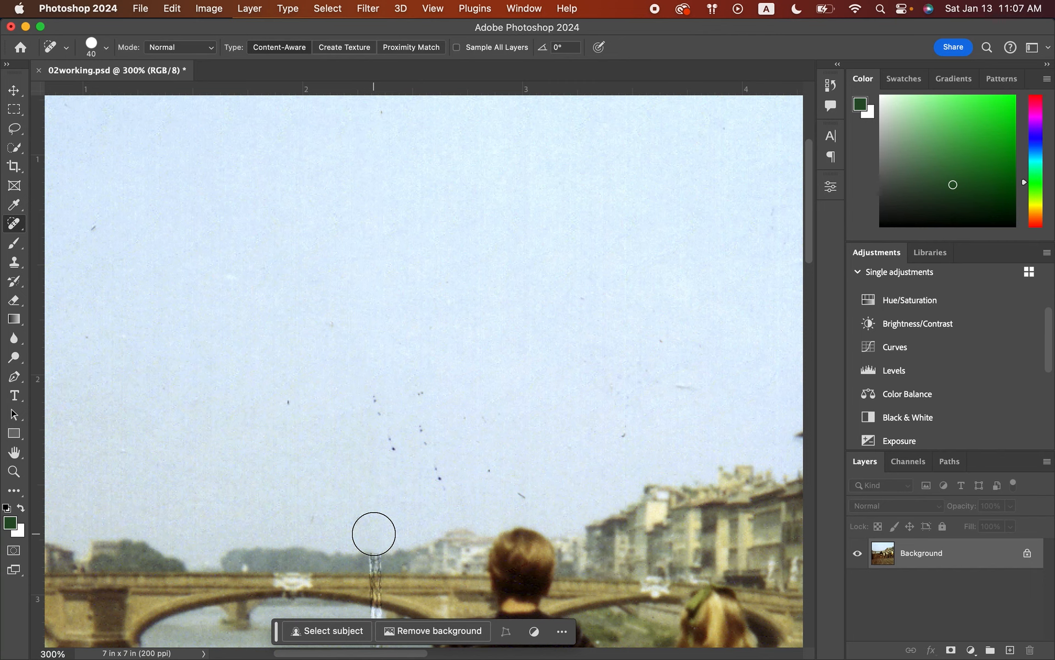
Reduce the healing brush to 30 px and heal the crease across the bridge, river and upper stone wall.
scroll(373, 533, "down", 10)
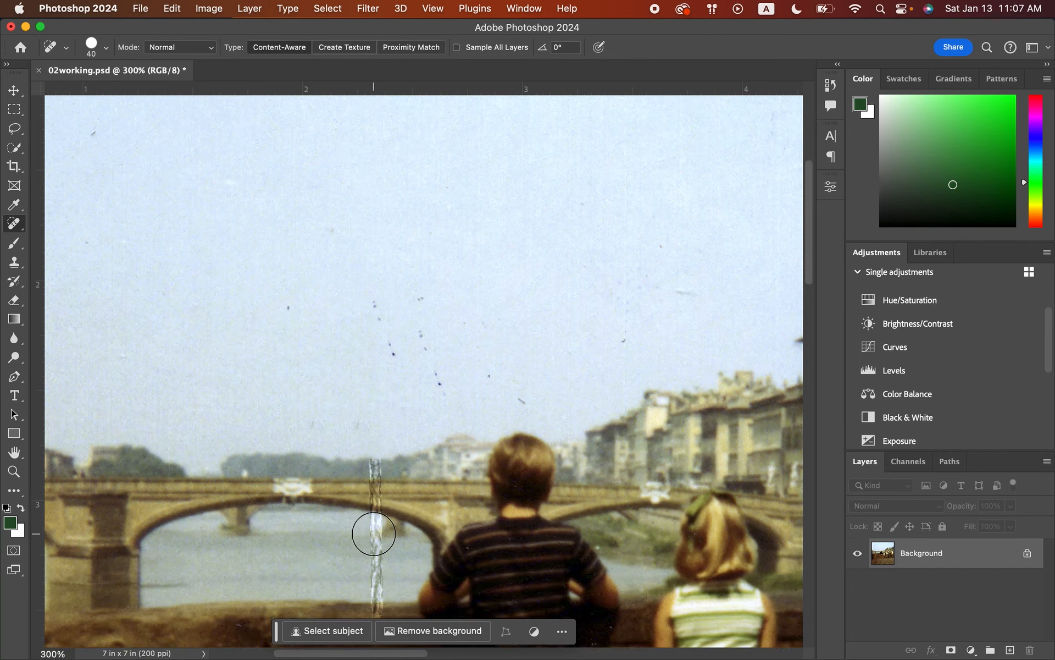
scroll(374, 533, "down", 6)
key("bracketleft")
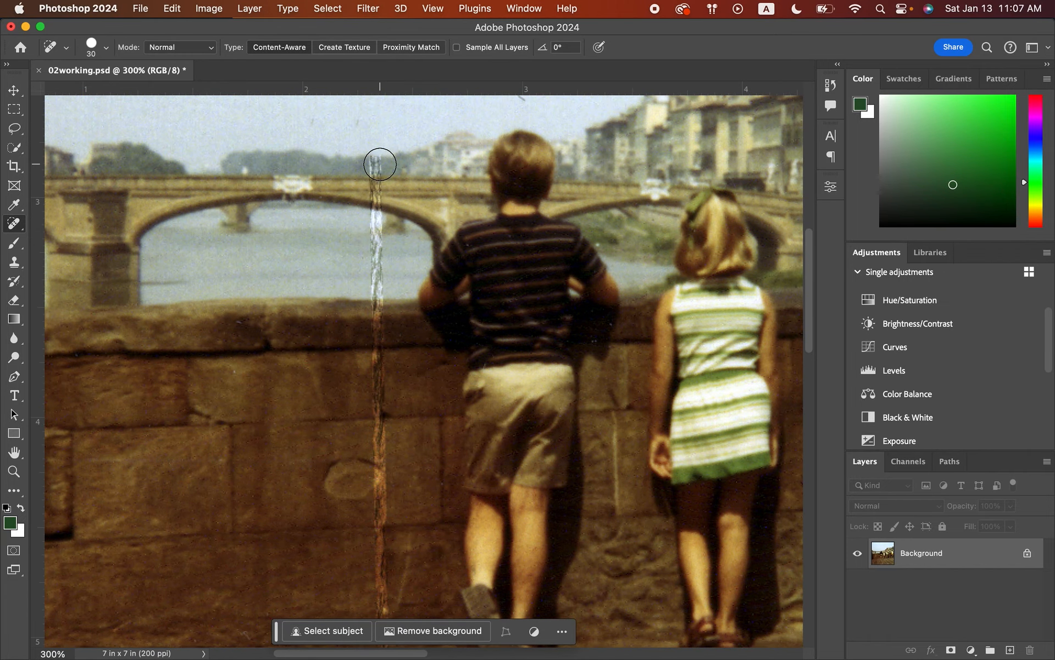
left_click_drag(380, 164, 381, 399)
Heal the crease down the lower stone wall and across the paving to the photo's bottom edge.
scroll(380, 399, "down", 5)
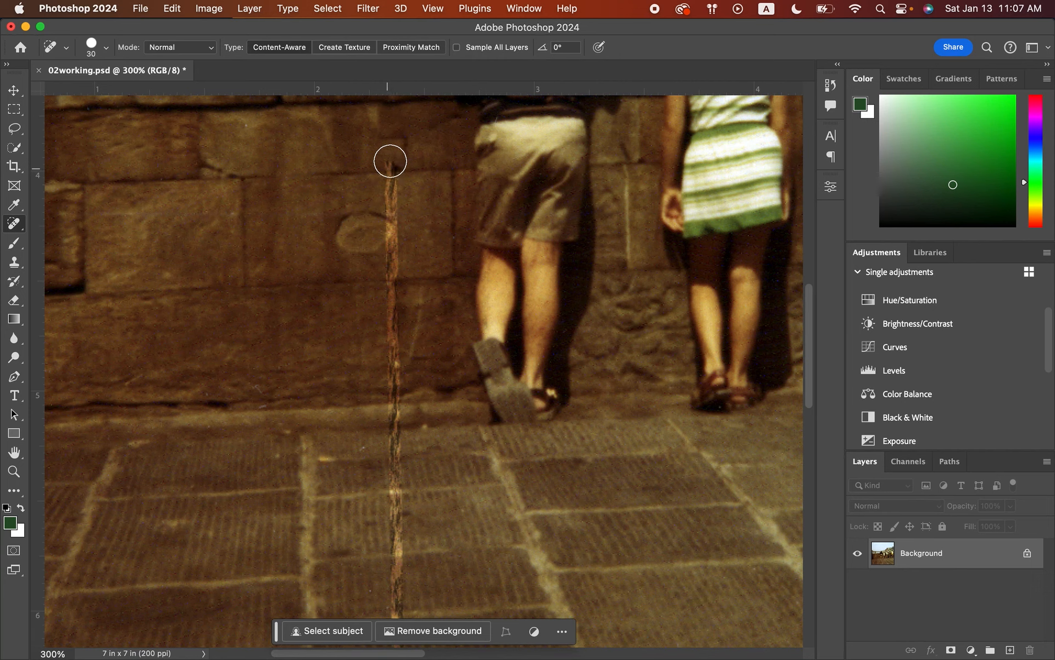
left_click_drag(390, 161, 396, 480)
scroll(396, 480, "down", 10)
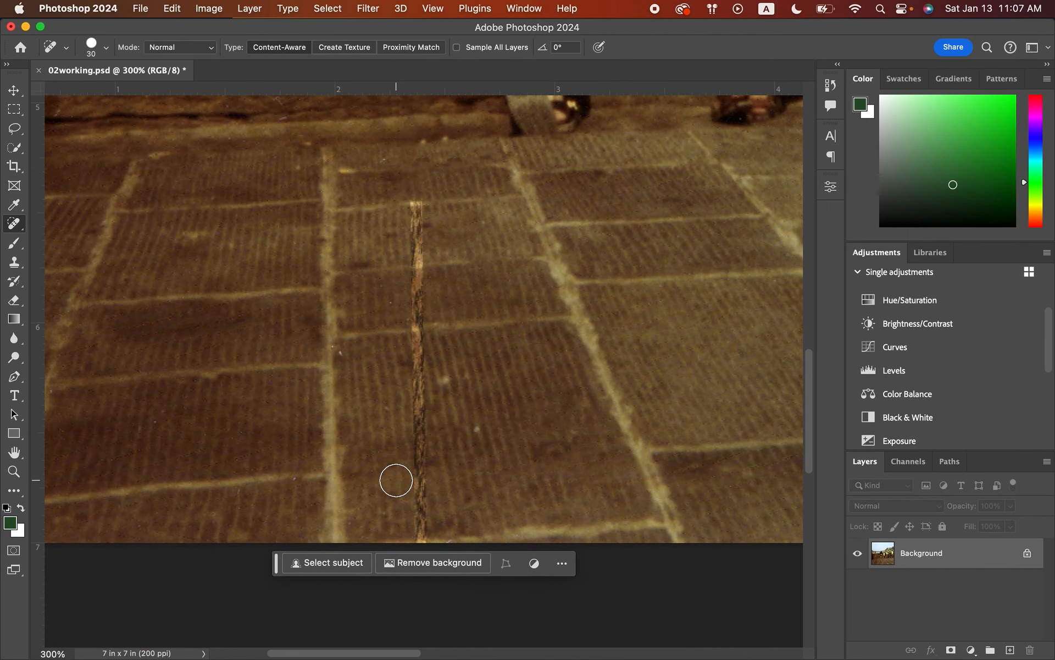
left_click_drag(416, 203, 421, 545)
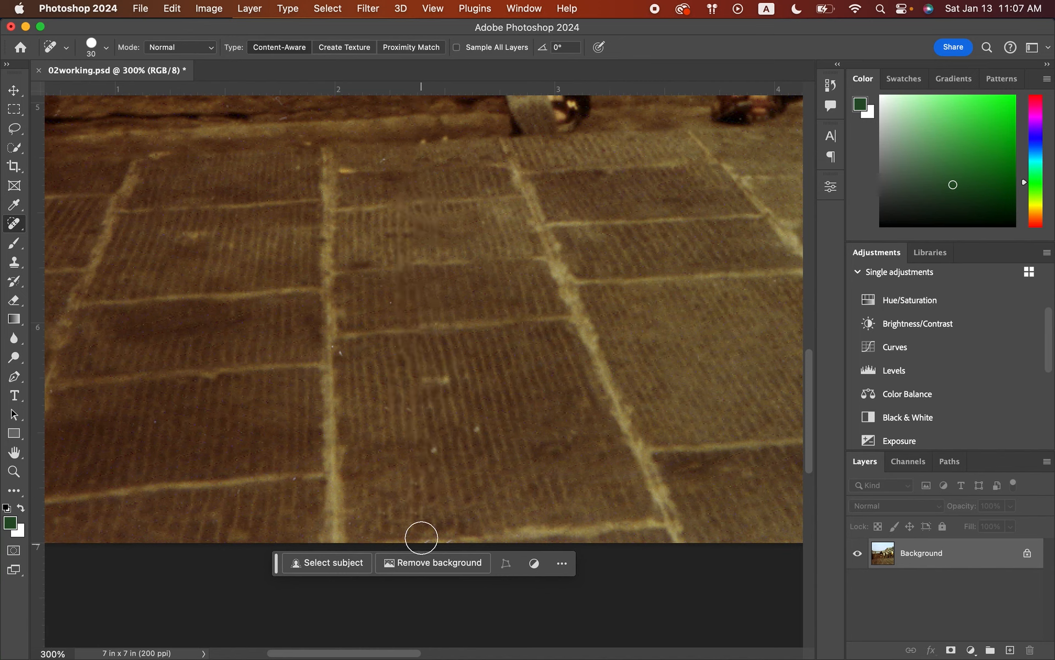
Heal the dark specks and small marks scattered across the sky above the bridge and the striped-shirt boy.
scroll(475, 277, "up", 10)
scroll(476, 278, "up", 10)
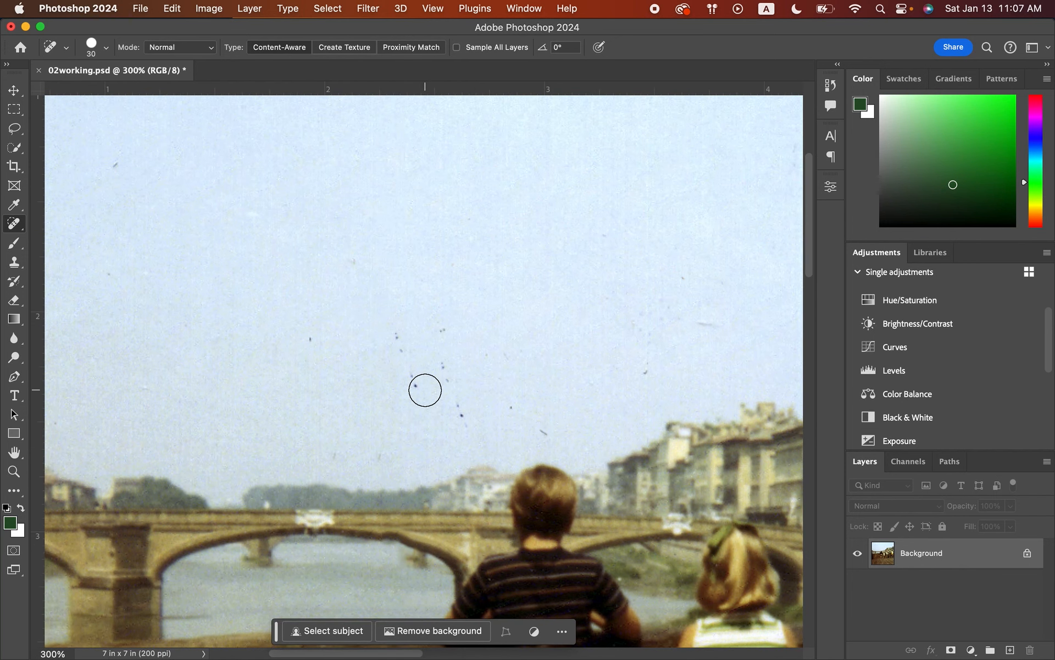
left_click_drag(398, 344, 416, 387)
mouse_move(436, 341)
left_mouse_down()
mouse_move(471, 425)
mouse_move(519, 409)
mouse_move(549, 431)
left_mouse_up()
left_click_drag(654, 374, 655, 333)
left_click(714, 325)
left_click(689, 278)
left_click(610, 242)
left_click(356, 265)
left_click(310, 338)
left_click(343, 457)
left_click(393, 456)
left_click(385, 456)
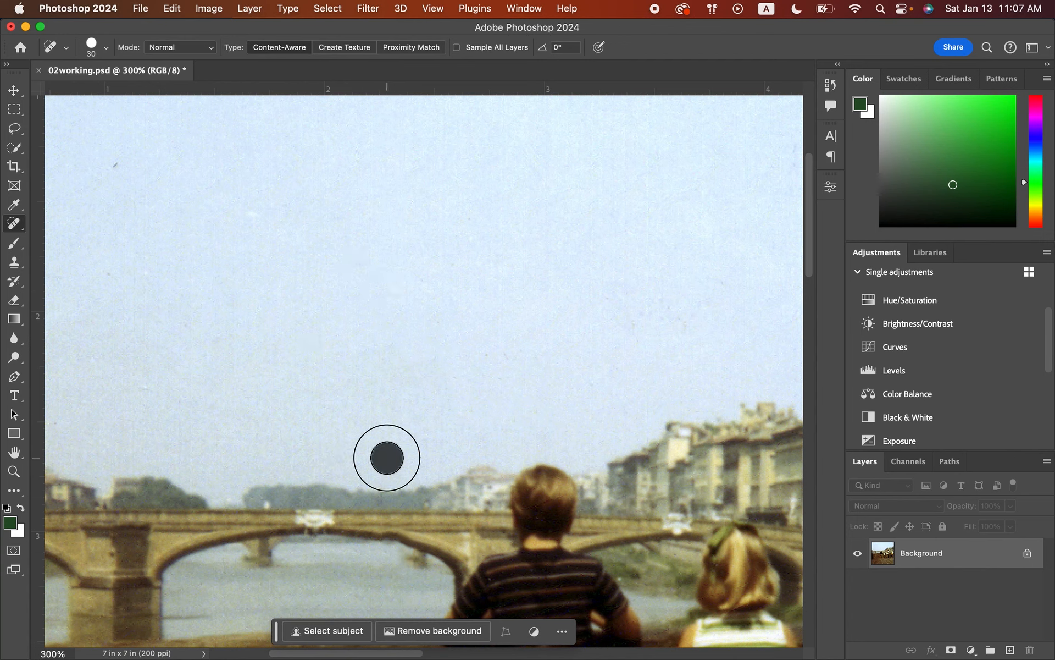
left_click(123, 172)
Heal the small dark specks in the upper middle of the sky with the Spot Healing Brush.
scroll(336, 271, "up", 3)
scroll(337, 271, "right", 3)
scroll(337, 271, "right", 5)
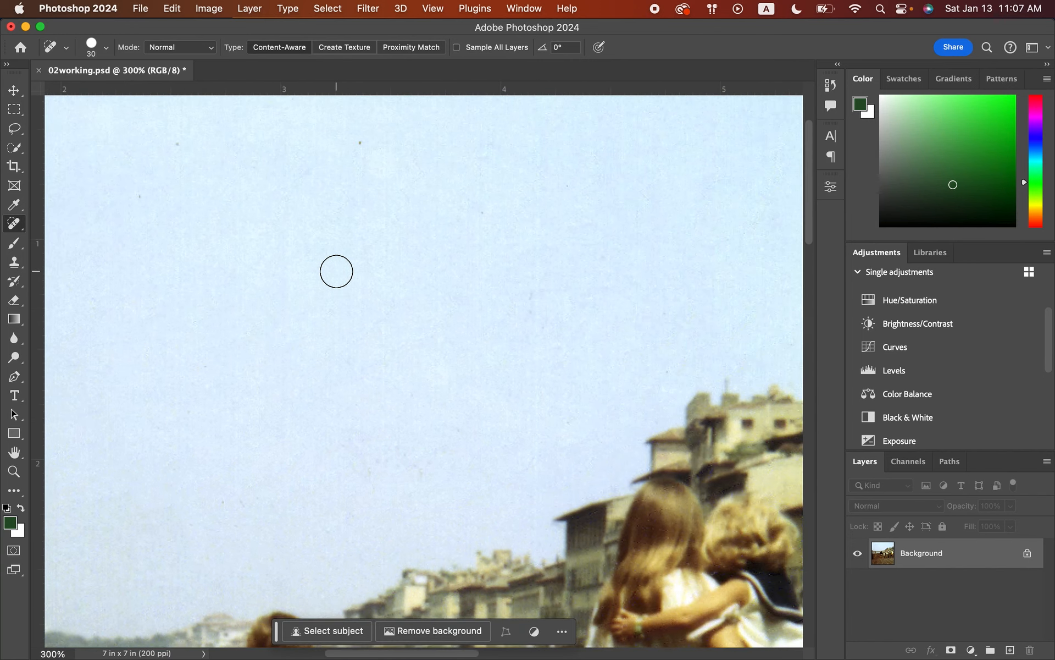
scroll(336, 271, "up", 4)
left_click(207, 293)
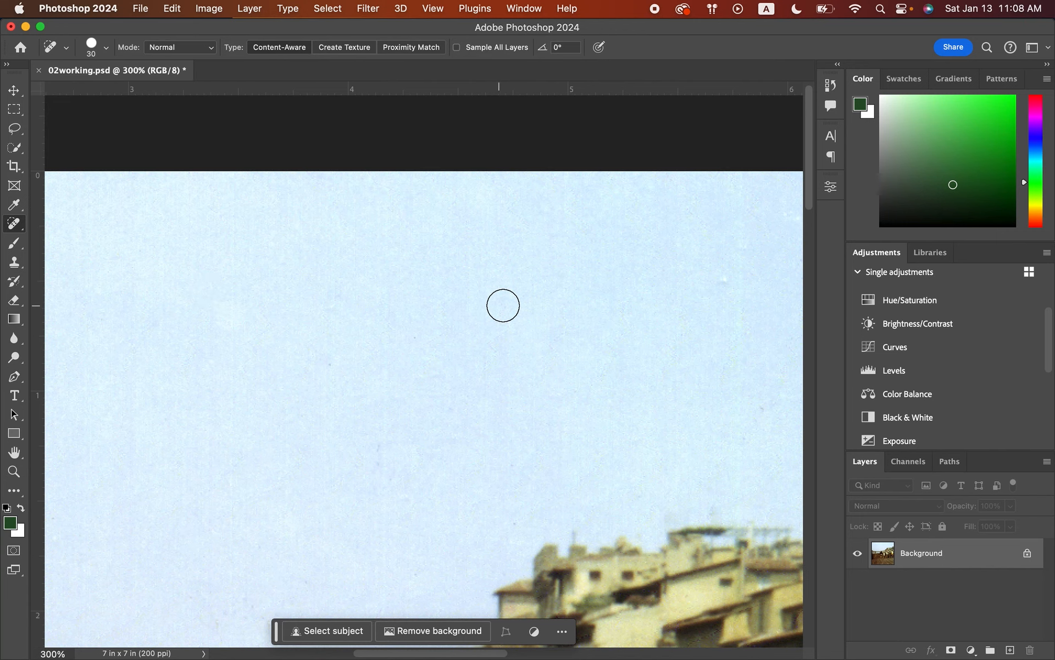
Heal the white looped scratch and the small pale marks in the sky above the right-hand buildings.
scroll(503, 305, "right", 5)
scroll(503, 305, "down", 1)
scroll(503, 305, "right", 3)
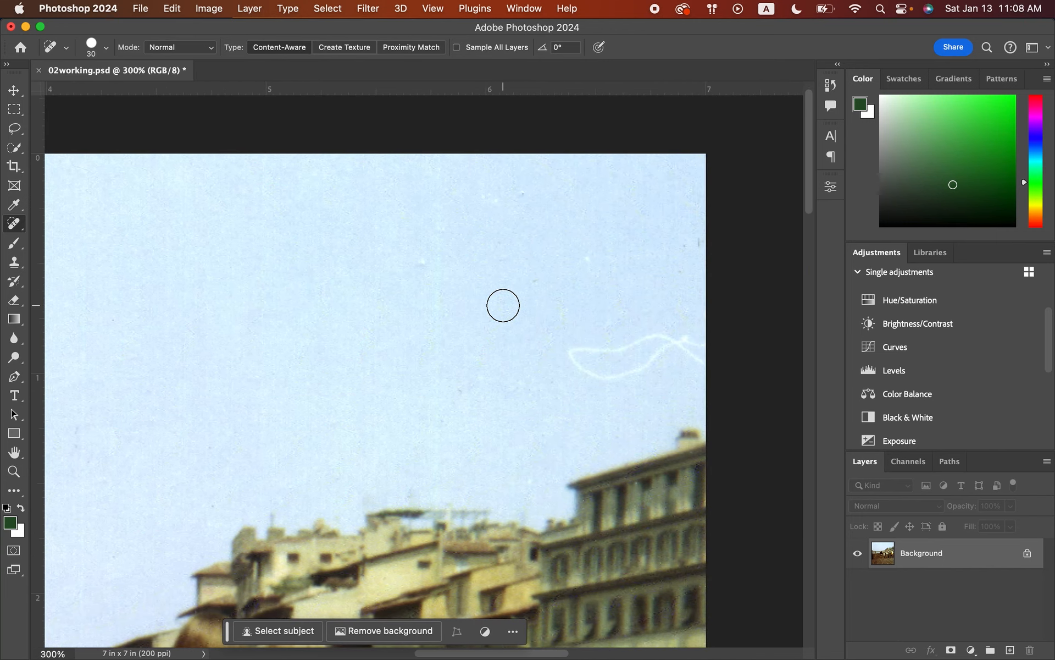
scroll(503, 305, "down", 2)
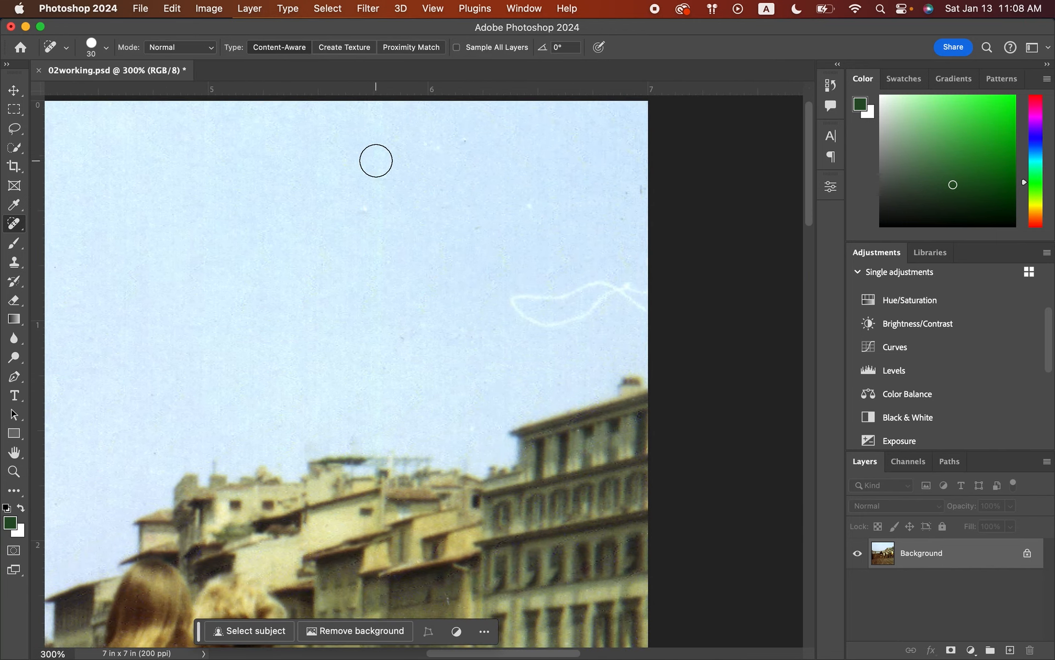
left_click_drag(375, 147, 361, 266)
left_click(533, 214)
left_click(448, 209)
mouse_move(510, 305)
left_mouse_down()
mouse_move(608, 286)
mouse_move(647, 301)
mouse_move(511, 334)
left_mouse_up()
left_click(615, 309)
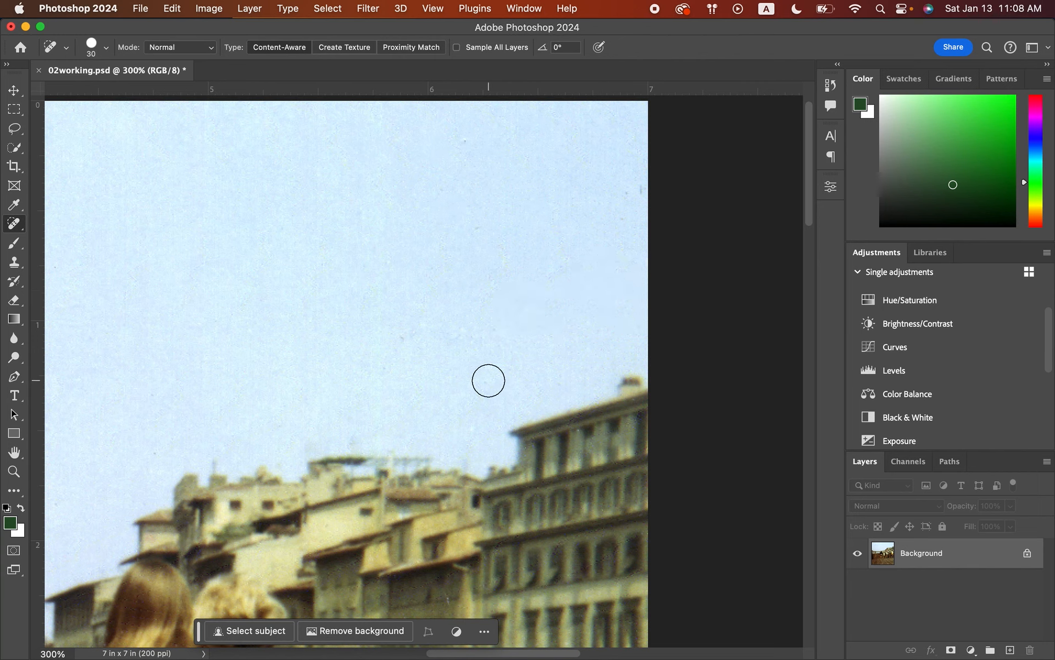
Heal the dark specks near the photo's upper-right corner and right edge.
scroll(488, 380, "up", 5)
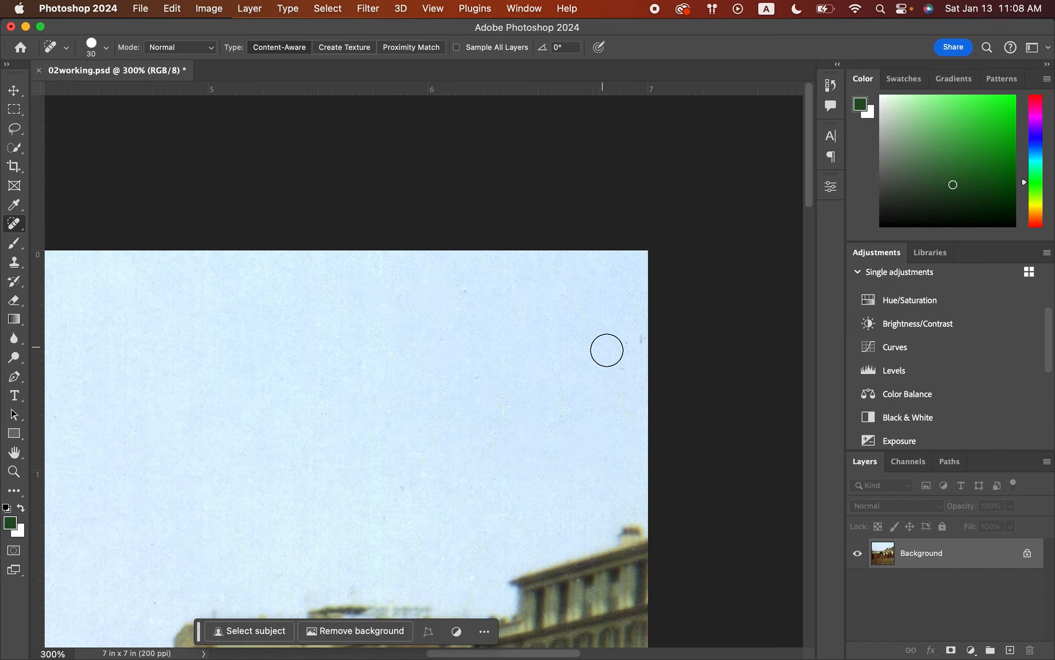
left_click(633, 342)
left_click(472, 293)
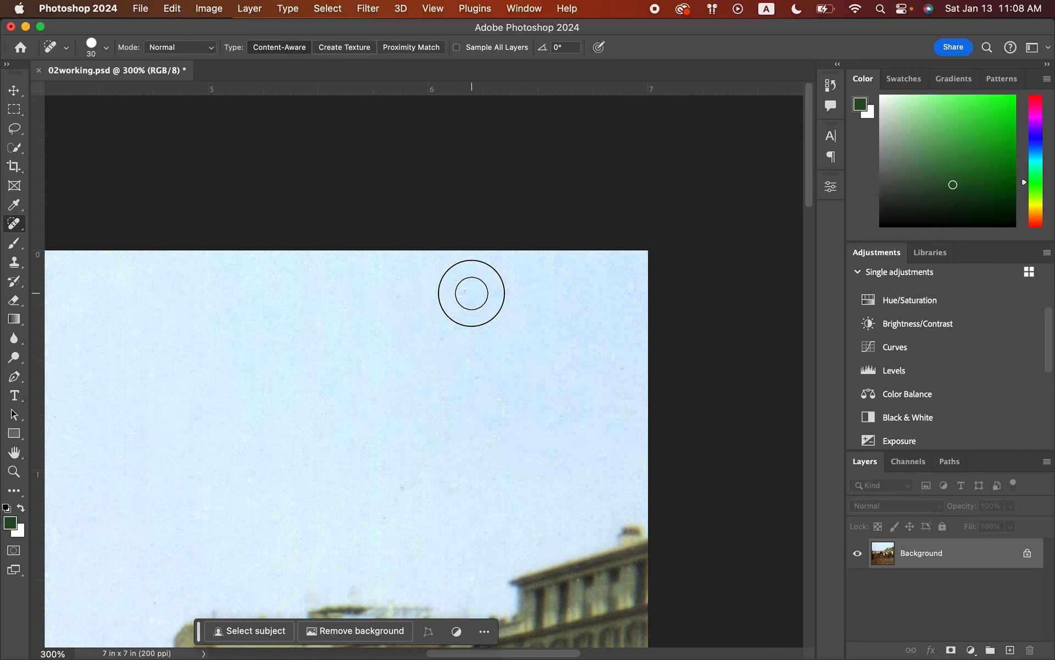
Heal the faint vertical mark in the sky to the upper left of the long-haired girl.
scroll(427, 343, "down", 1)
scroll(427, 343, "left", 2)
scroll(427, 344, "down", 3)
scroll(427, 343, "left", 5)
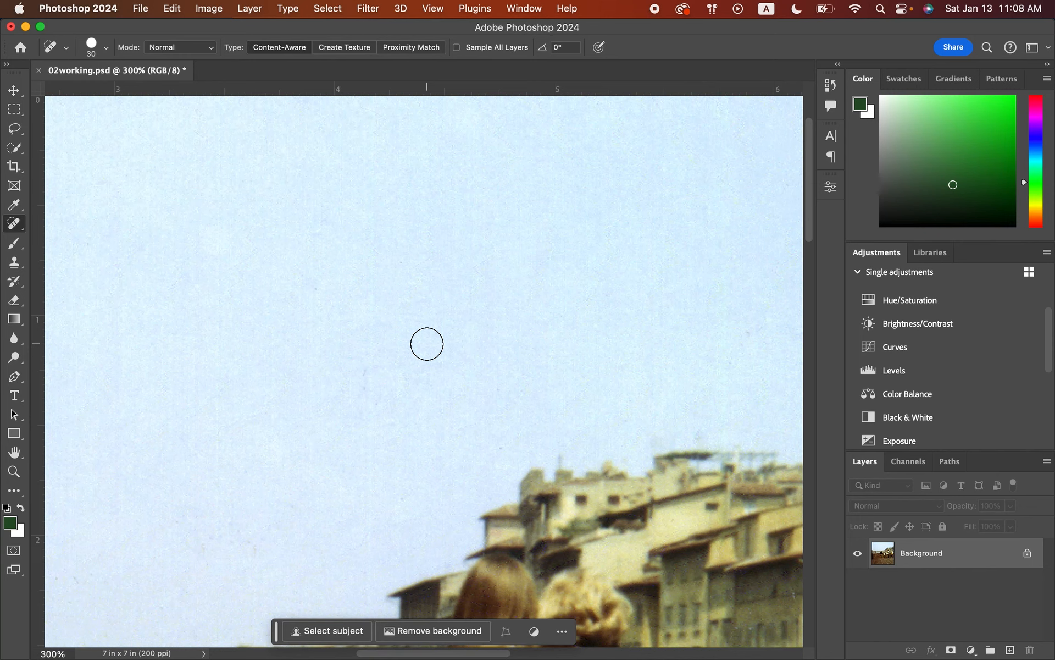
left_click_drag(365, 365, 368, 402)
scroll(369, 402, "down", 1)
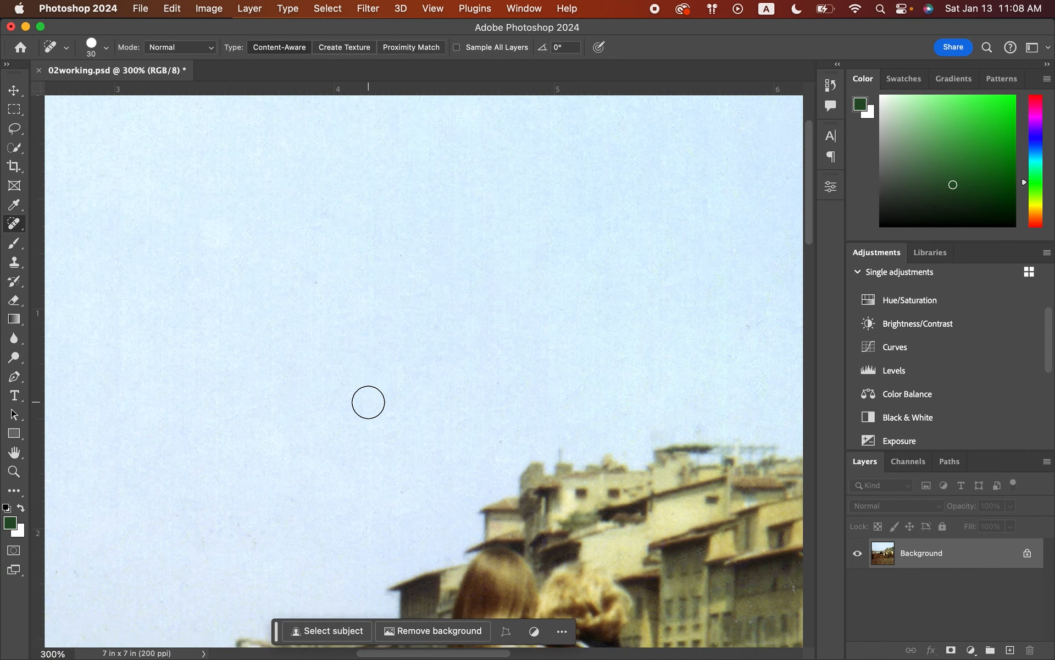
Heal the dark specks and the short streak in the sky above the buildings at the photo's left edge.
scroll(368, 402, "down", 5)
scroll(368, 402, "left", 5)
scroll(368, 401, "left", 6)
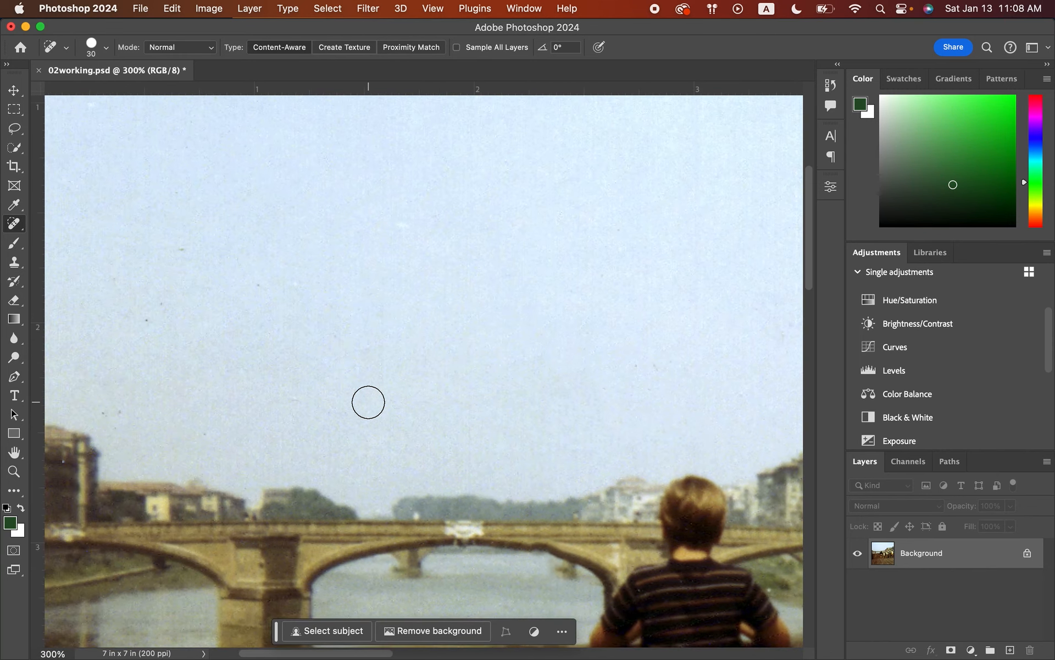
left_click_drag(158, 447, 165, 441)
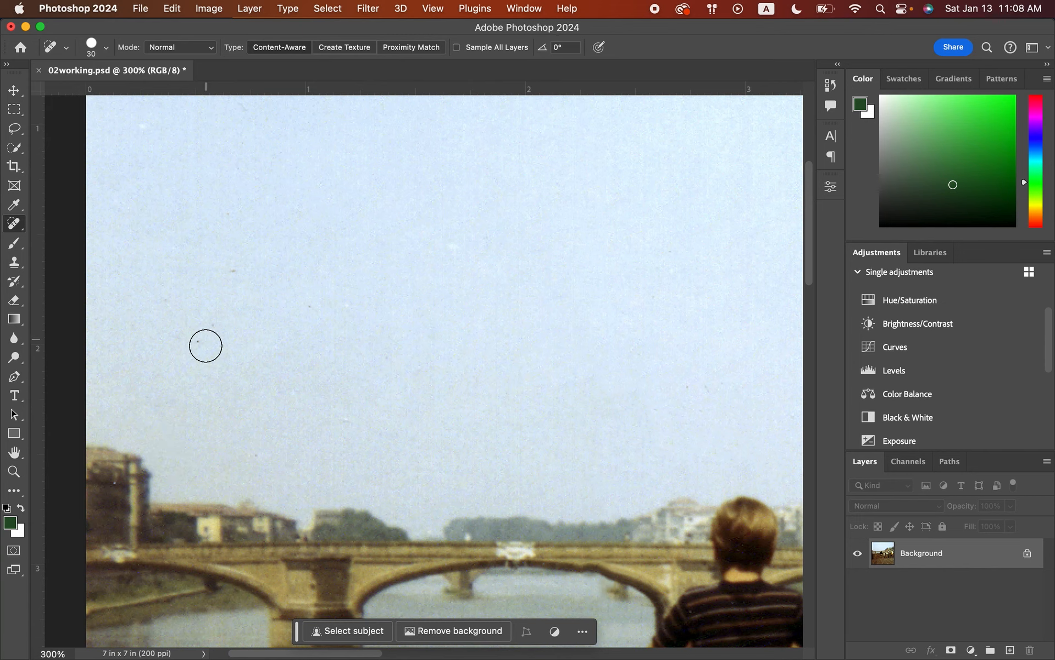
left_click_drag(234, 280, 235, 280)
Heal the small specks scattered across the upper-left part of the sky.
scroll(263, 358, "up", 3)
scroll(262, 358, "up", 1)
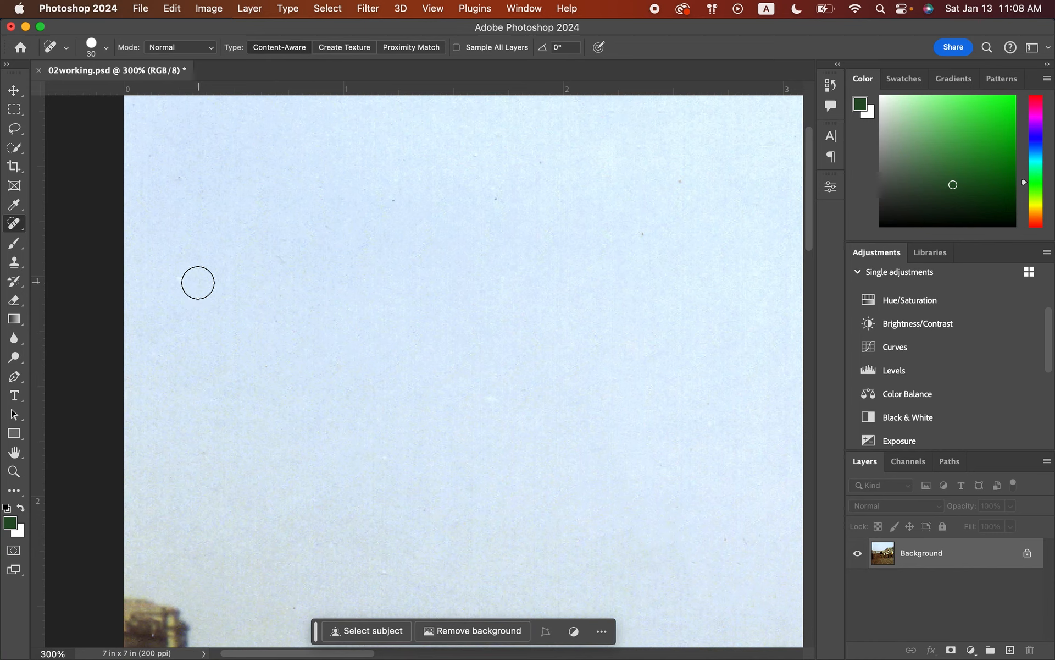
left_click_drag(183, 281, 184, 280)
left_click(176, 181)
left_click_drag(395, 207, 396, 207)
Heal the remaining dark specks in the upper sky left of the photo's center.
scroll(396, 208, "up", 4)
scroll(396, 207, "right", 10)
scroll(397, 207, "down", 6)
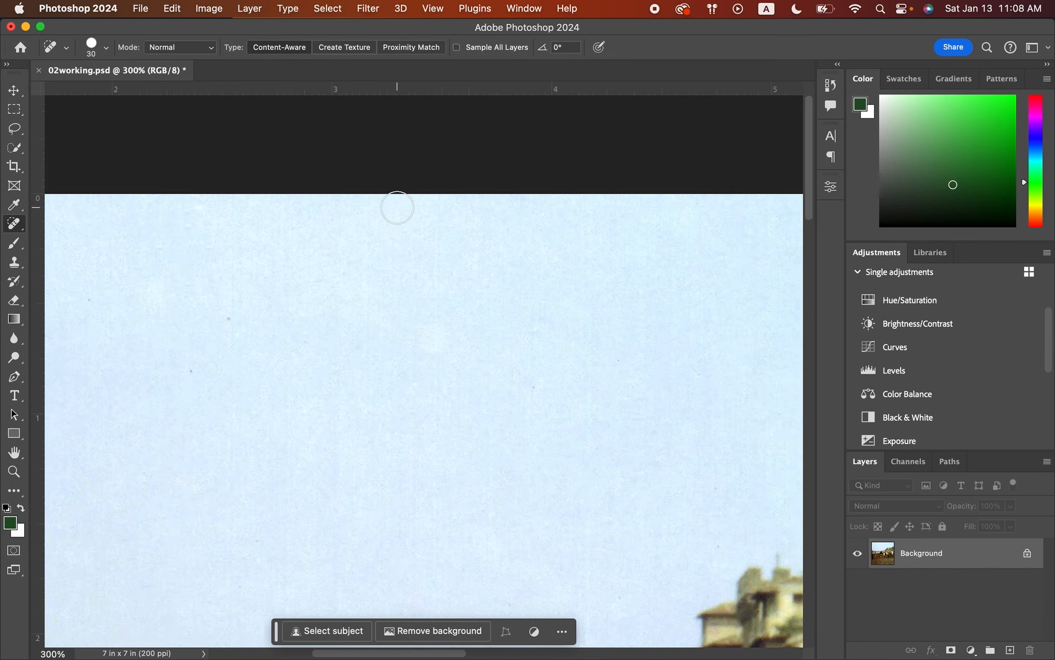
left_click(255, 148)
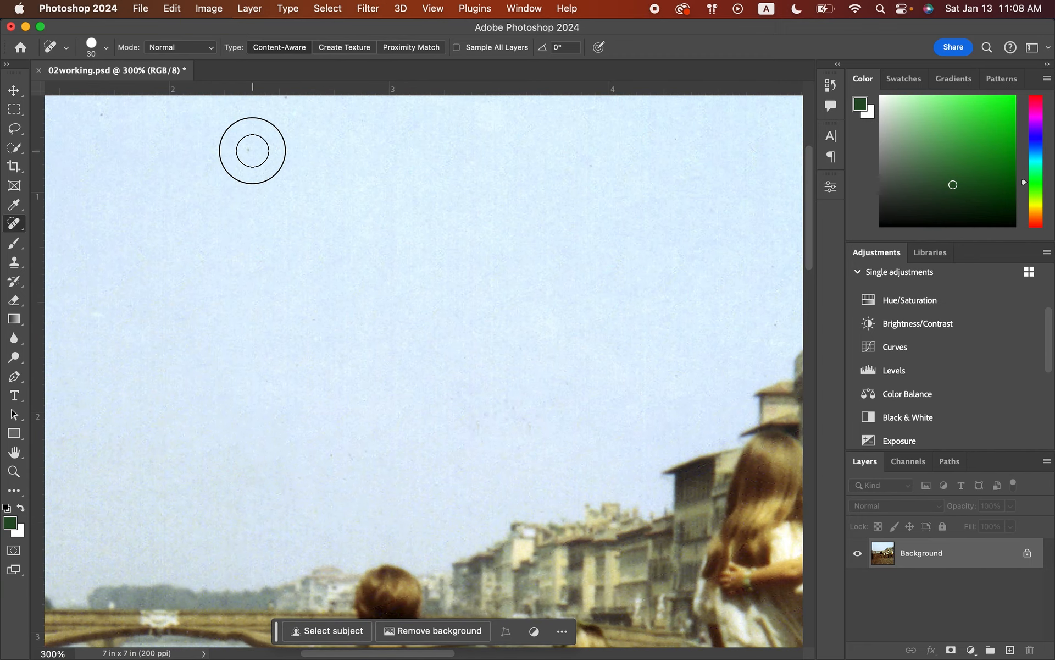
scroll(252, 151, "up", 3)
scroll(252, 150, "left", 1)
left_click_drag(310, 205, 310, 206)
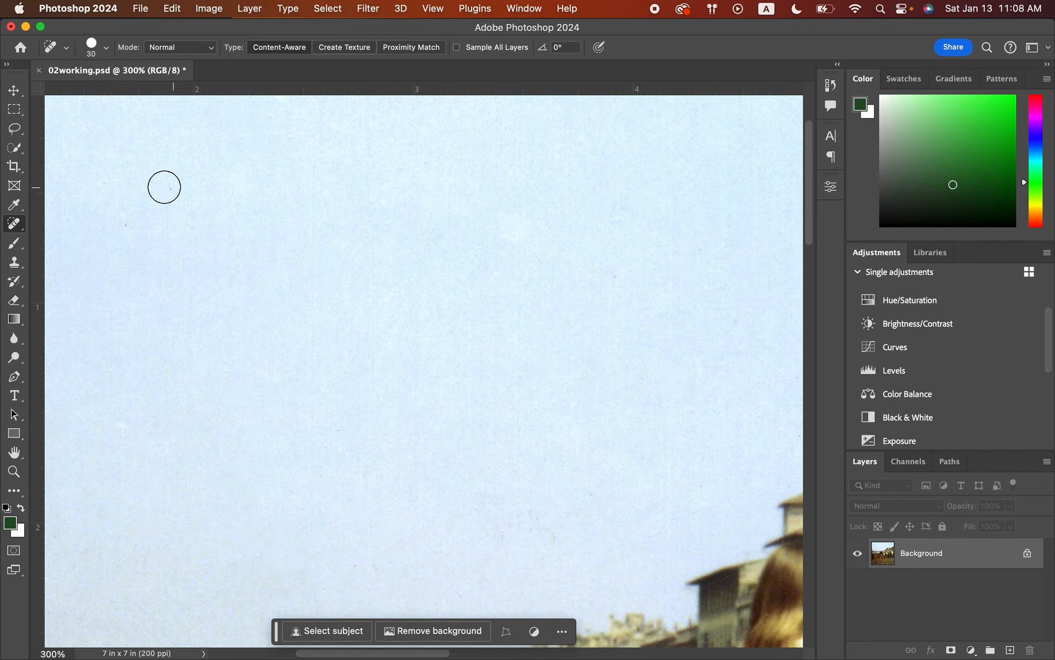
left_click(130, 226)
Fit the whole photo in view and select the boy in yellow shorts with the Object Selection tool.
left_click(14, 471)
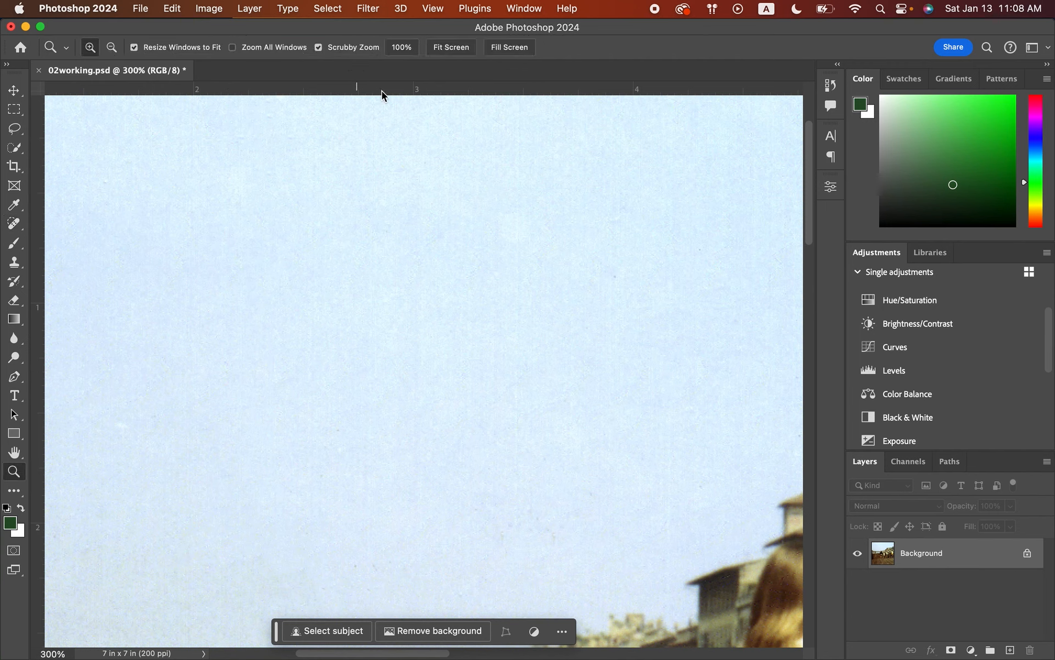
left_click(454, 50)
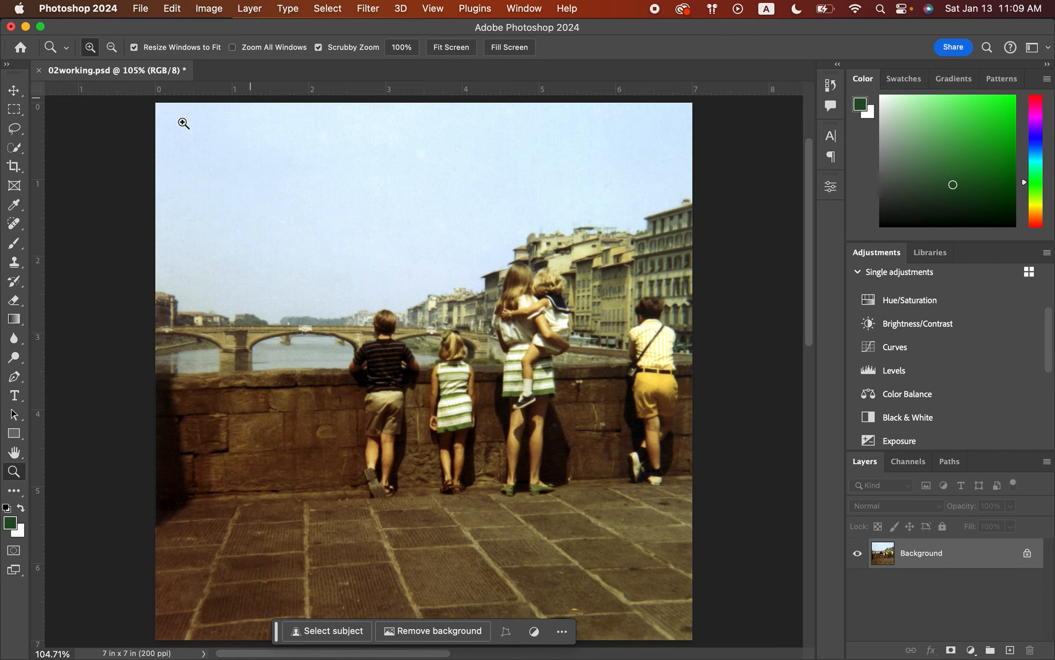
left_click(18, 151)
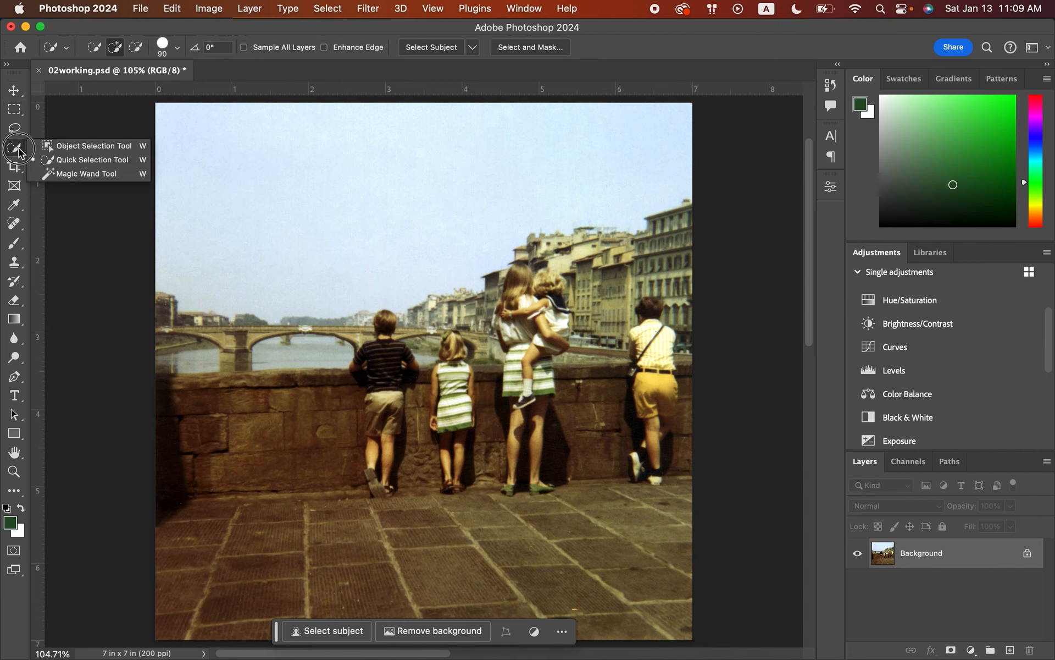
left_click(84, 146)
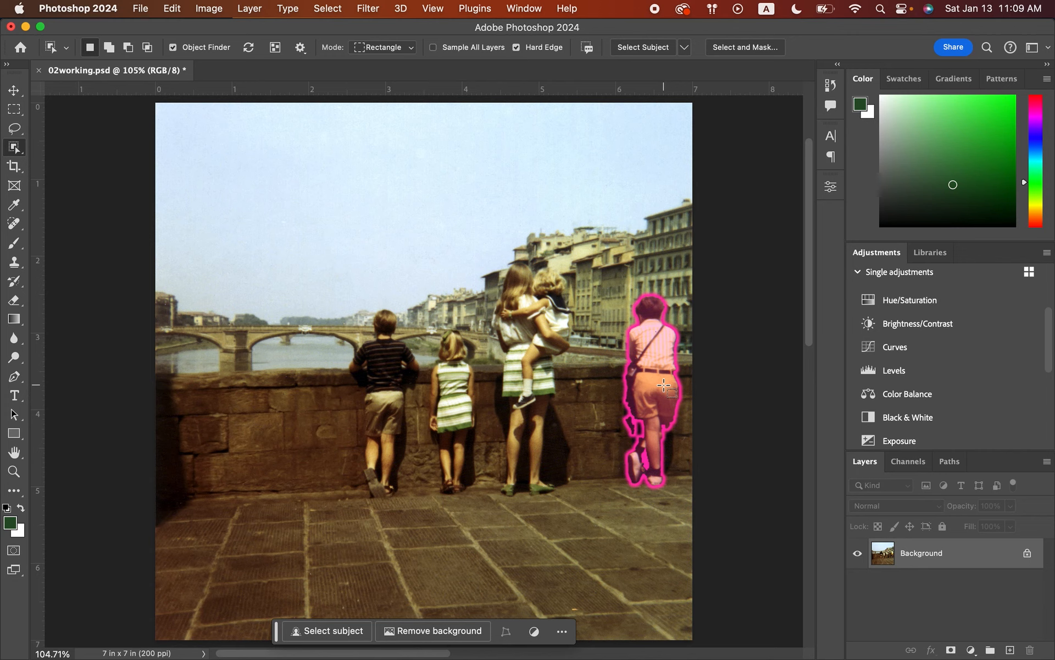
left_click(664, 385)
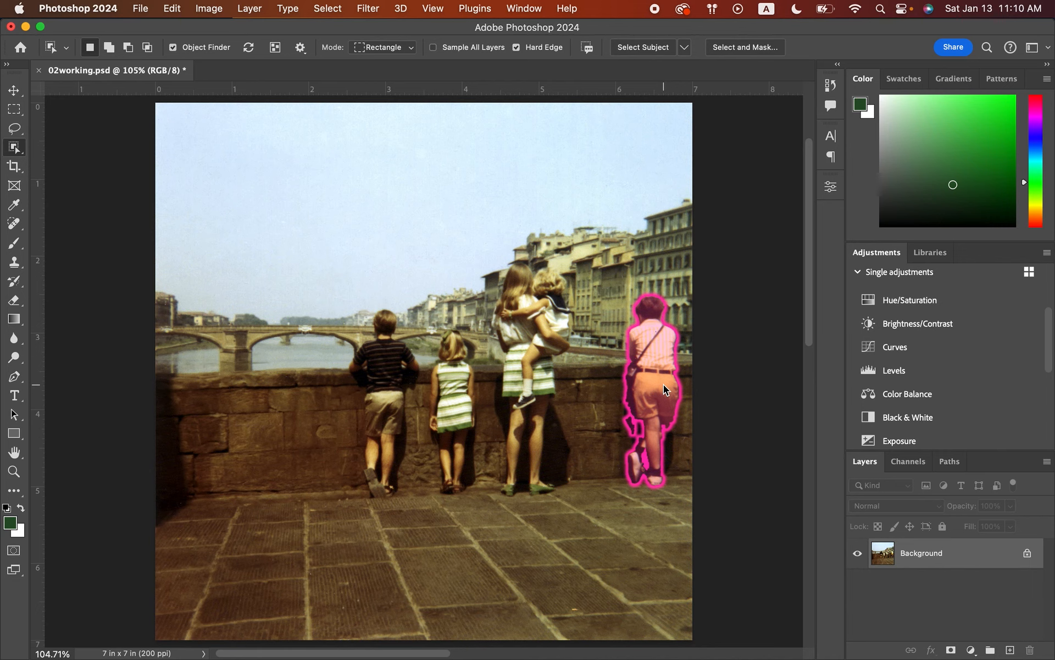
left_click(664, 384)
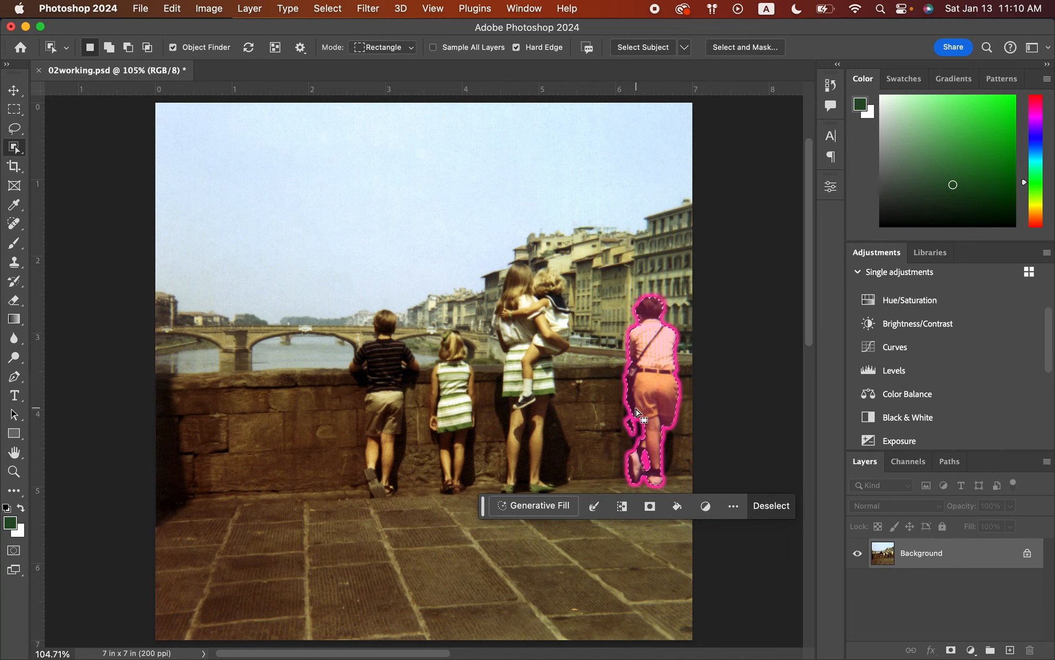
Extend the boy's selection to include his bag, the gaps around his legs and the shadow beside his lower legs.
left_click_drag(635, 411, 653, 464)
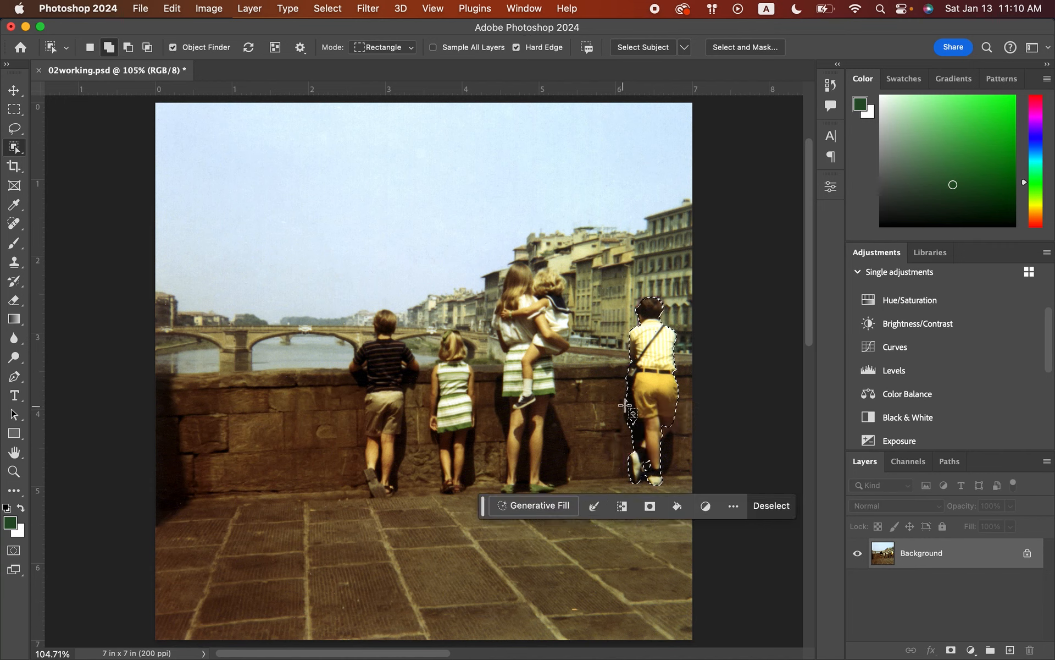
left_click_drag(624, 400, 663, 484)
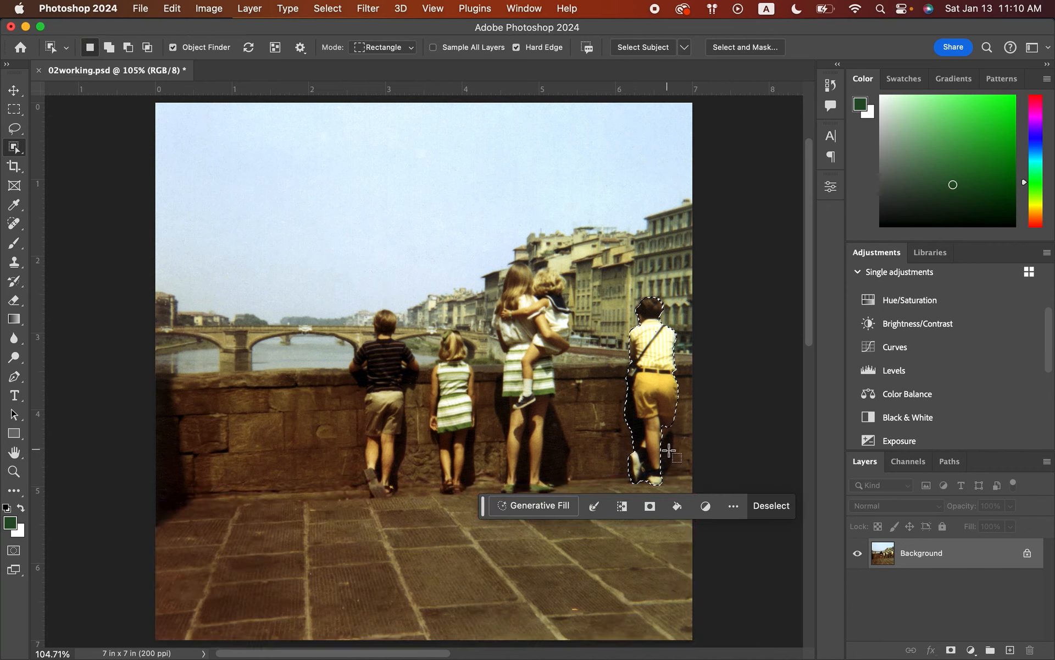
left_click_drag(659, 421, 675, 485, "shift")
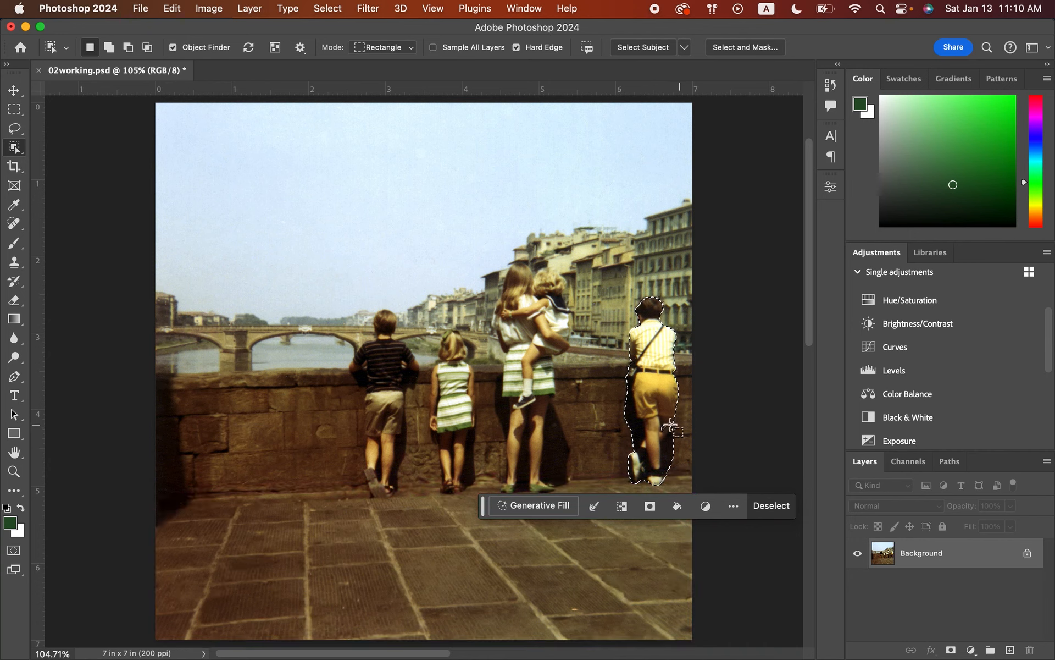
left_click_drag(652, 421, 669, 443)
Switch to the Patch tool and set its patch mode to Content-Aware.
left_click(14, 228)
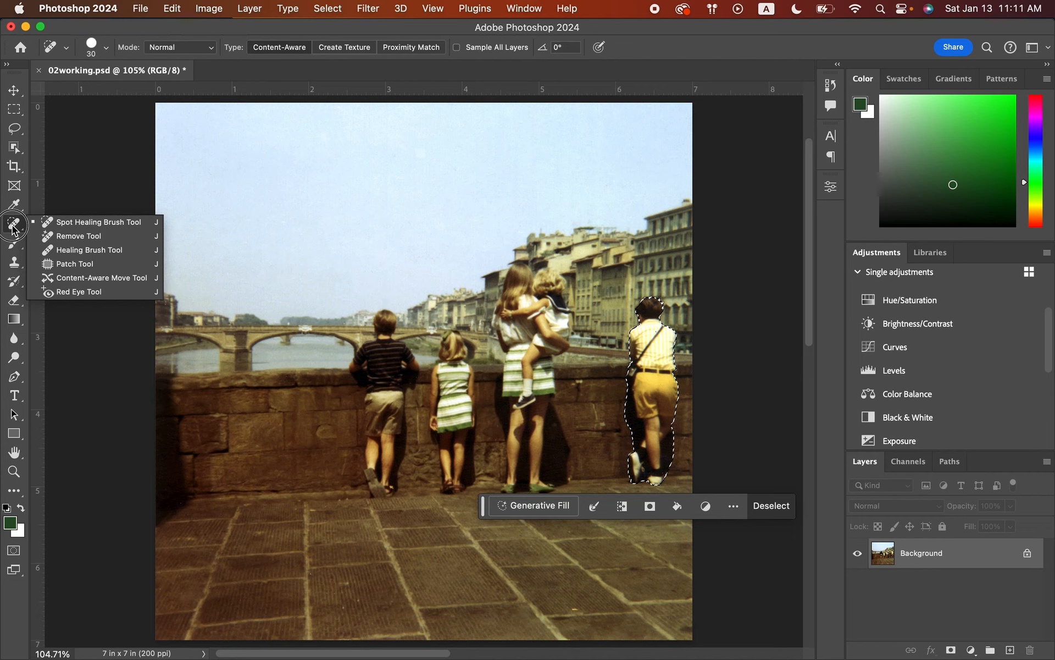
left_click(69, 265)
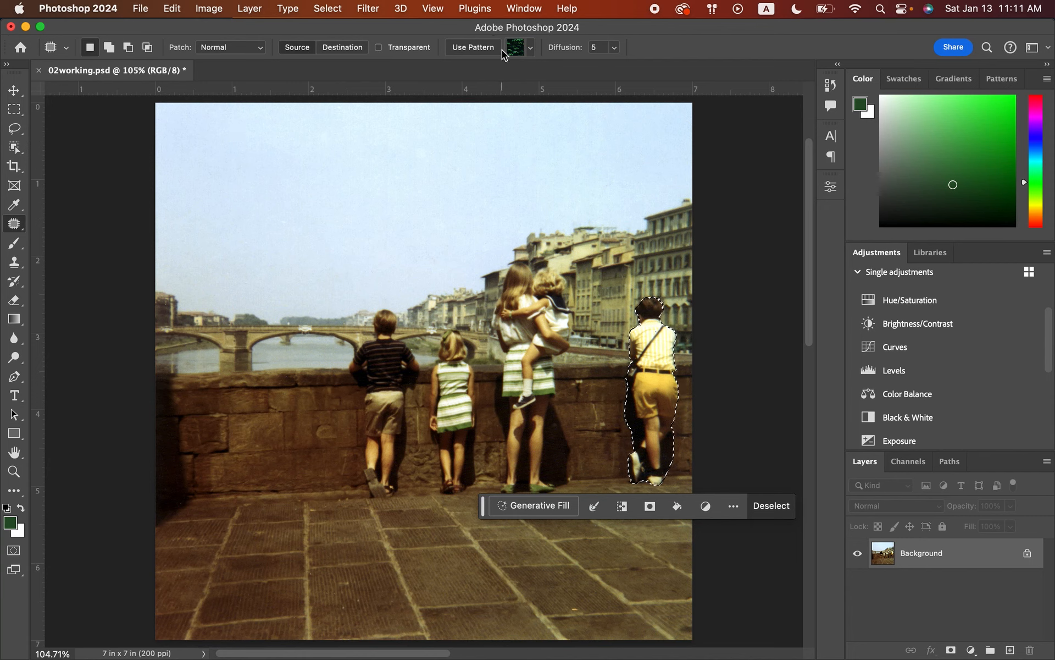
left_click(529, 48)
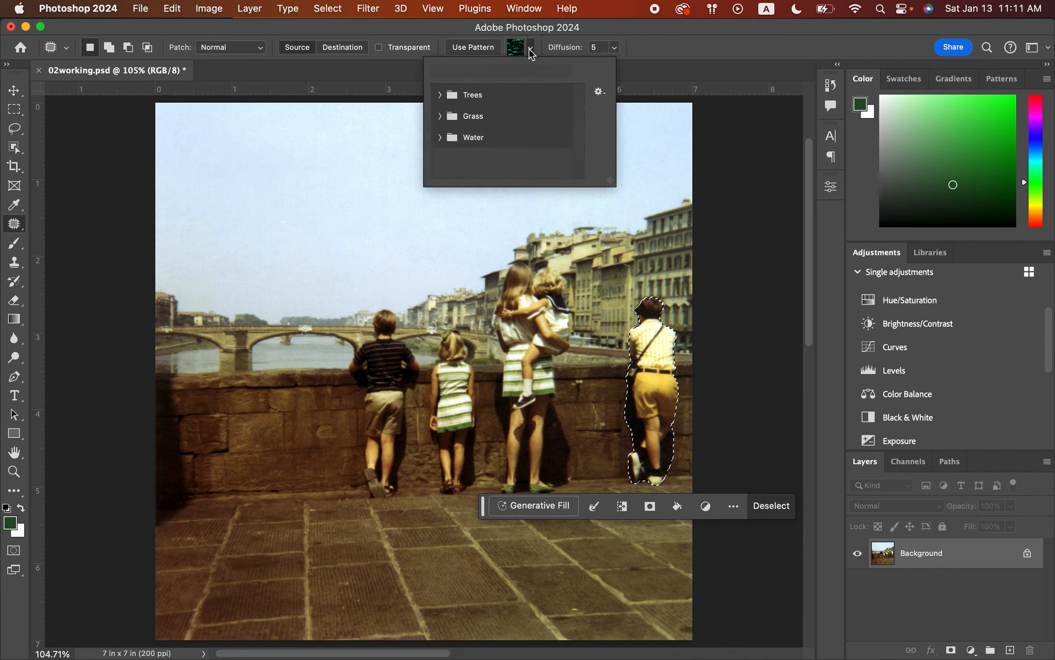
left_click(530, 48)
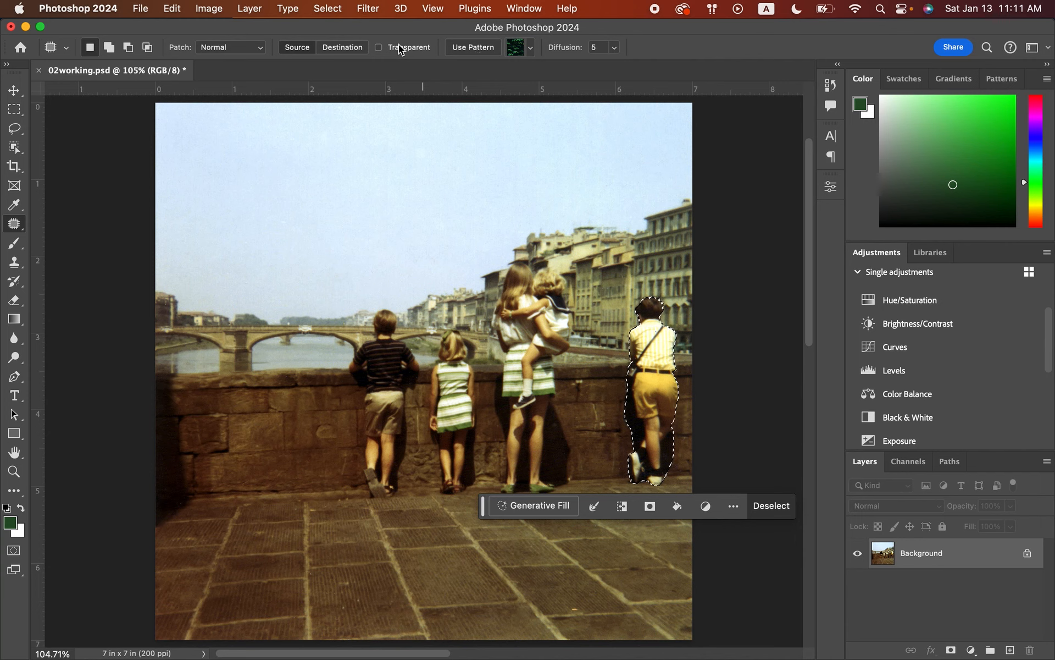
left_click(262, 47)
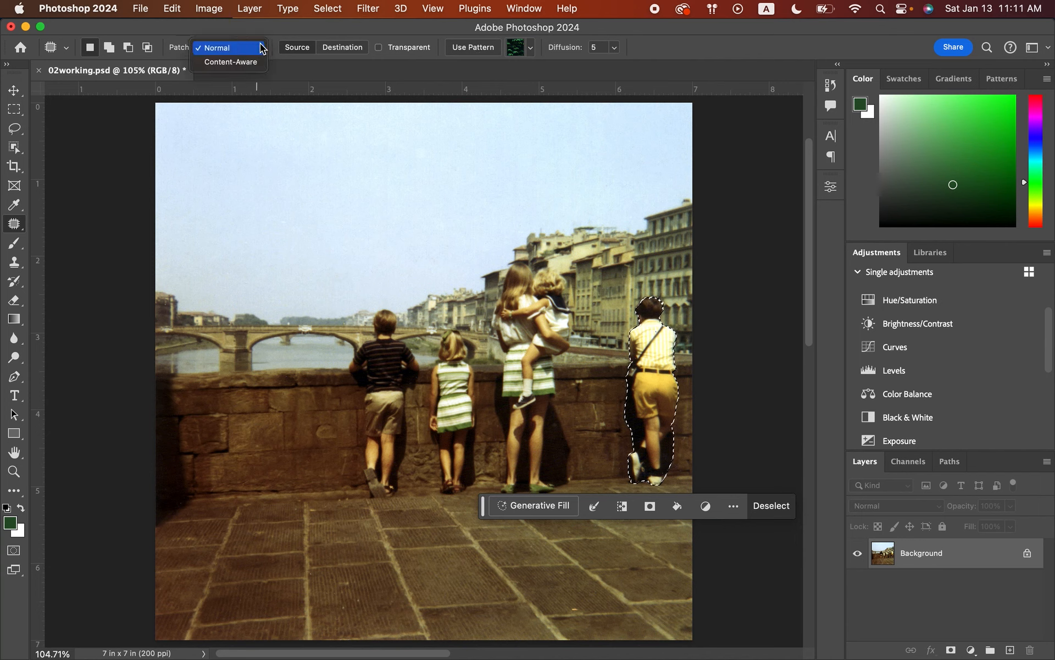
left_click(258, 47)
left_click(251, 46)
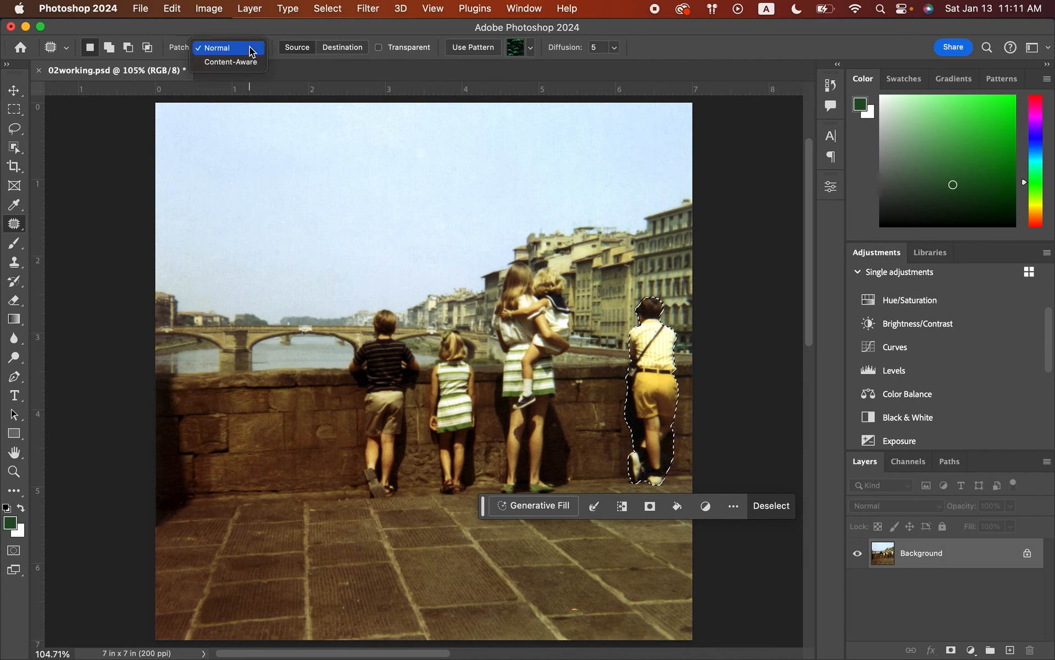
left_click(248, 64)
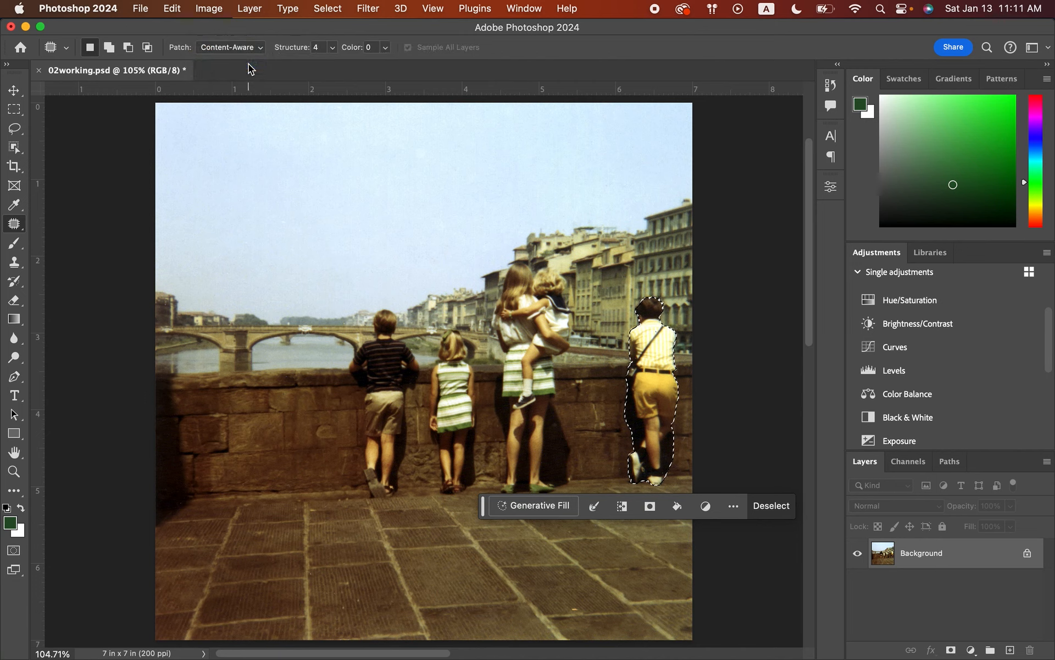
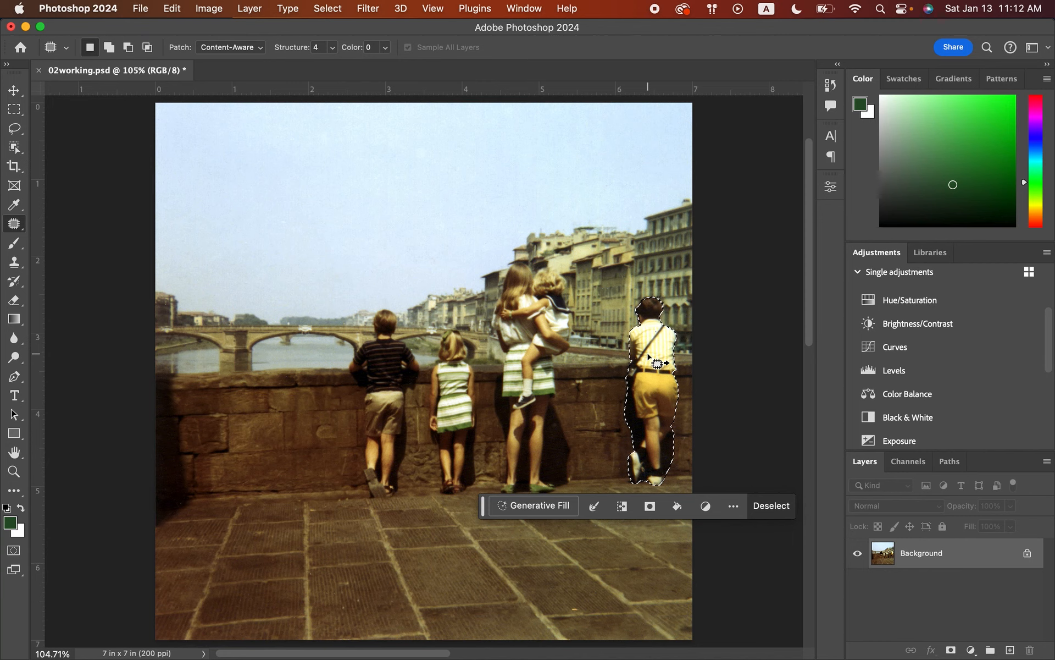
Patch the selected boy out of the photo using the wall and river area just left of him as the source.
left_click(648, 356)
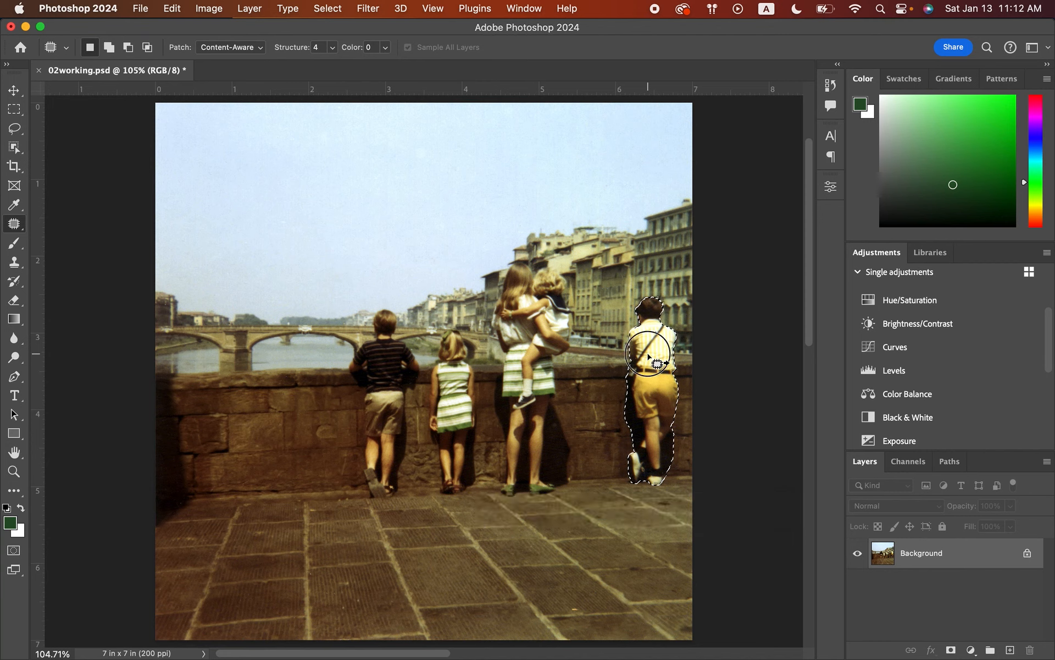
left_click_drag(649, 356, 594, 358)
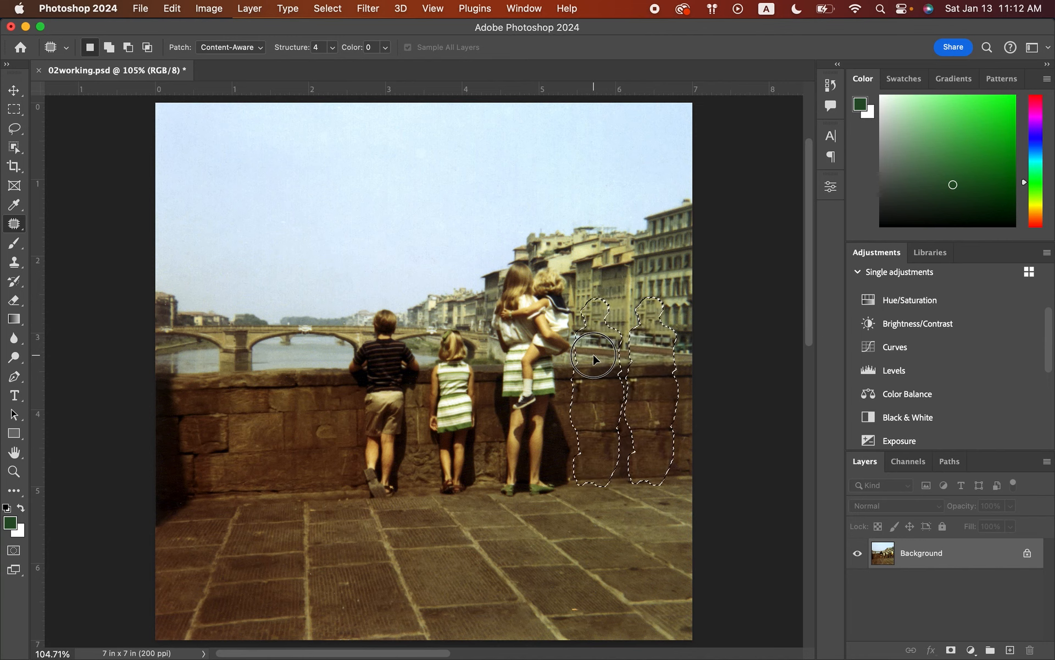
left_click_drag(593, 357, 600, 358)
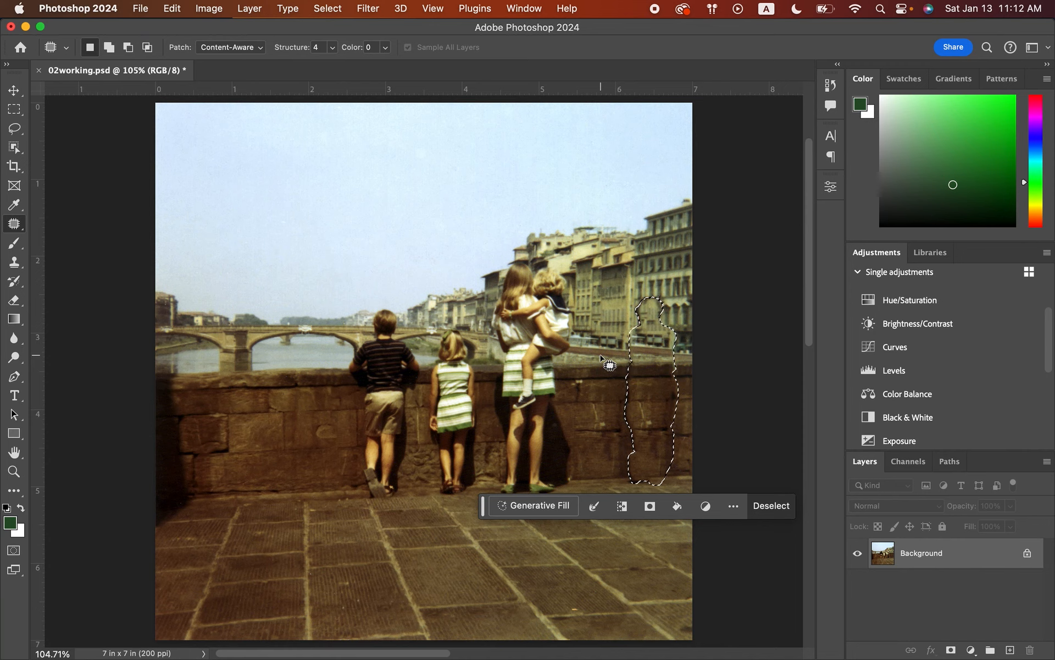
Deselect the patched area and switch to the Clone Stamp tool.
key("super+d")
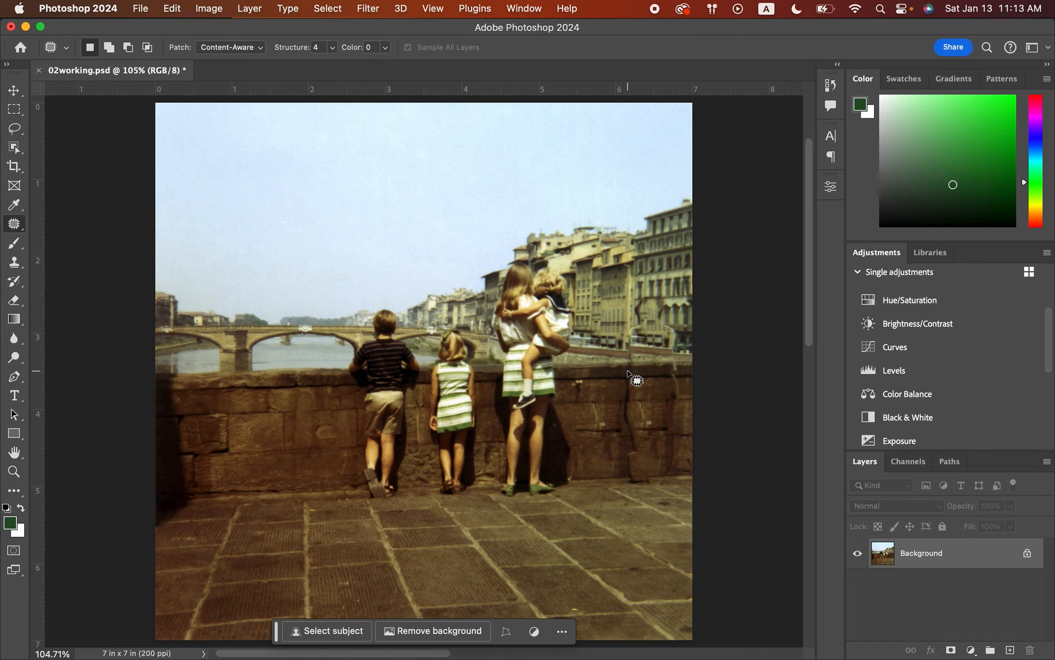
right_click(14, 224)
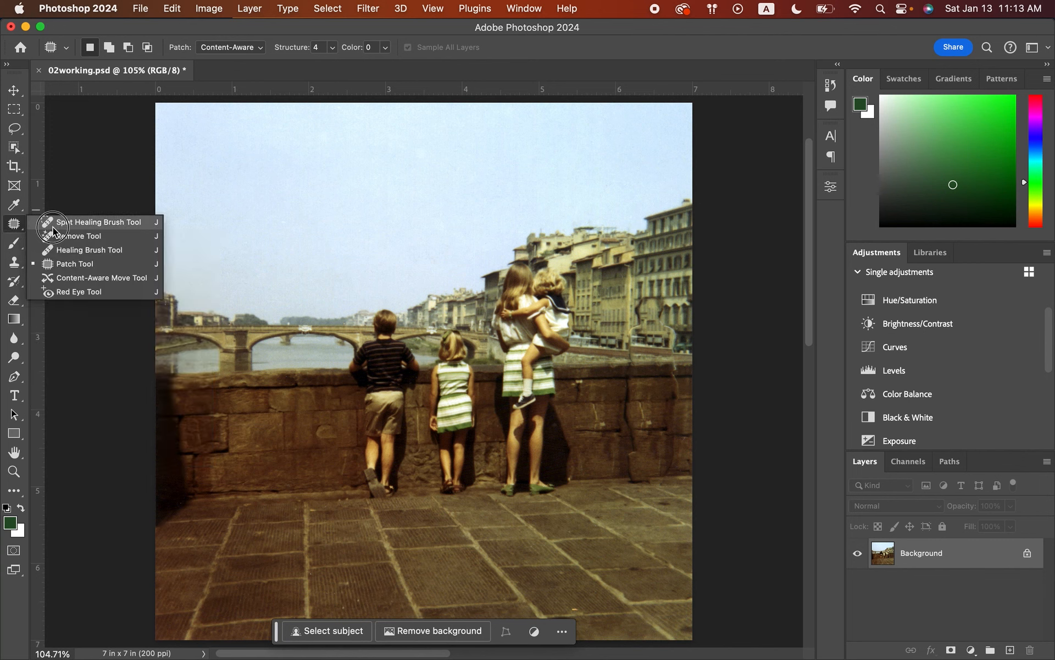
left_click(14, 224)
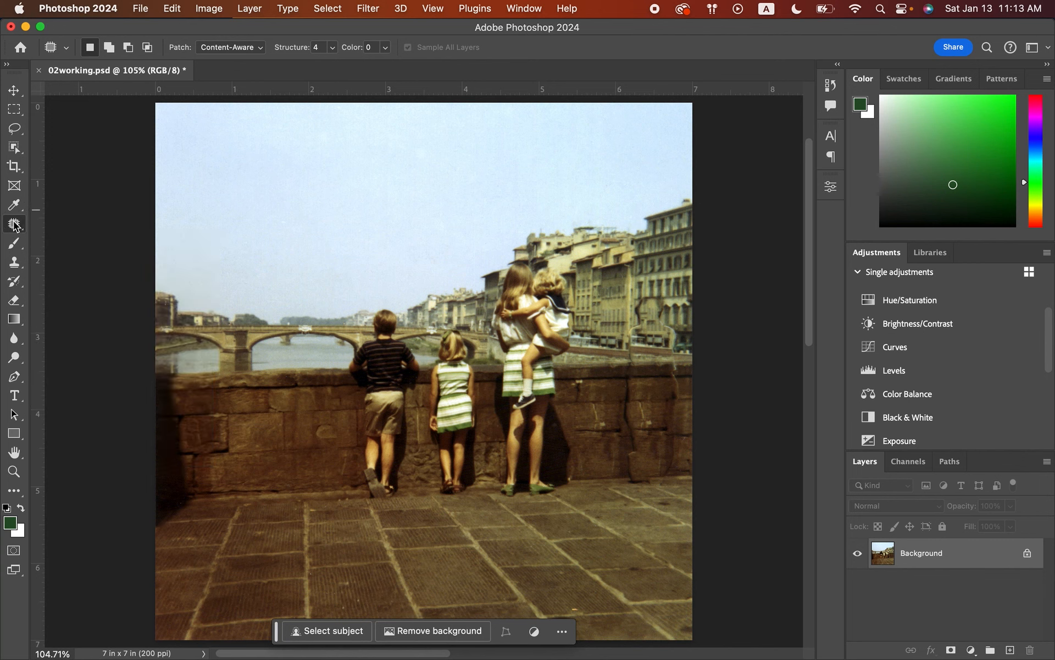
left_click(18, 282)
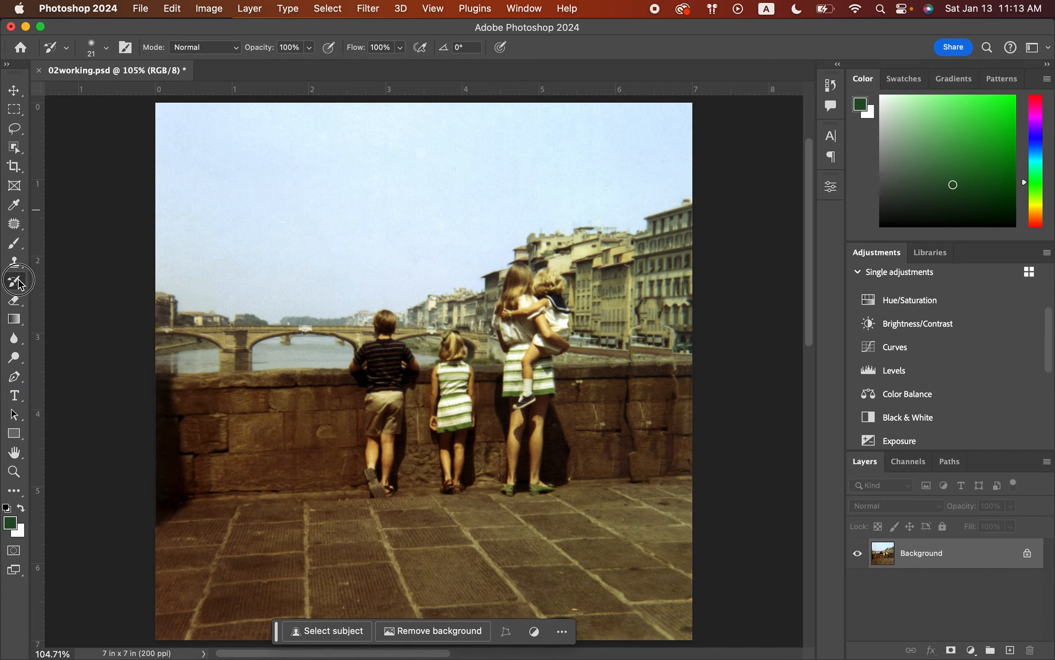
left_click(17, 282)
left_click(18, 301)
left_click(18, 301)
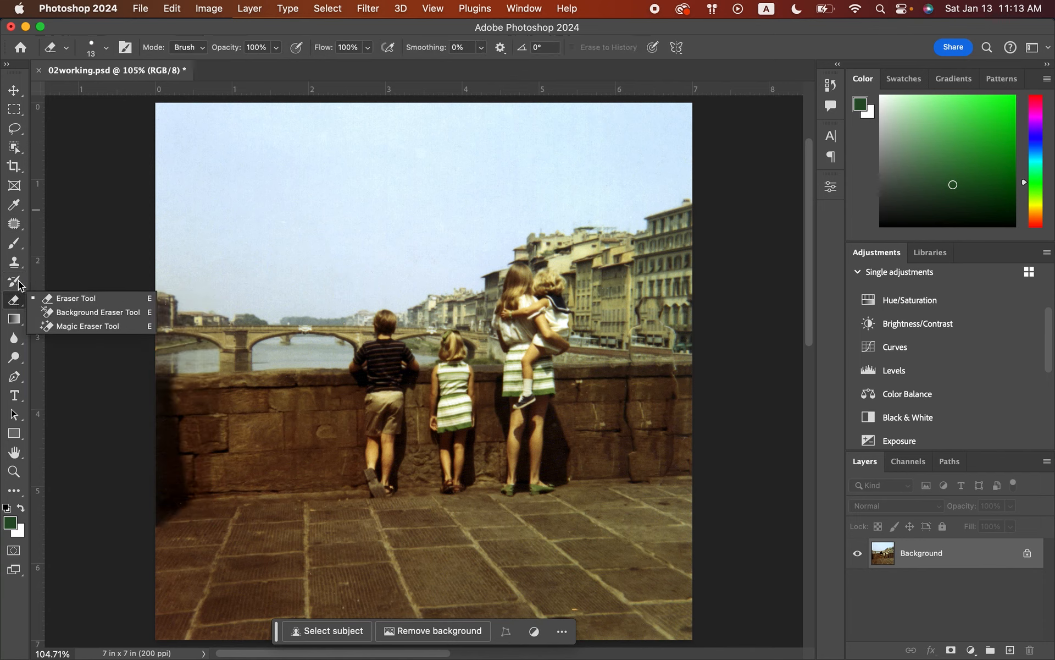
left_click(16, 263)
left_click(16, 263)
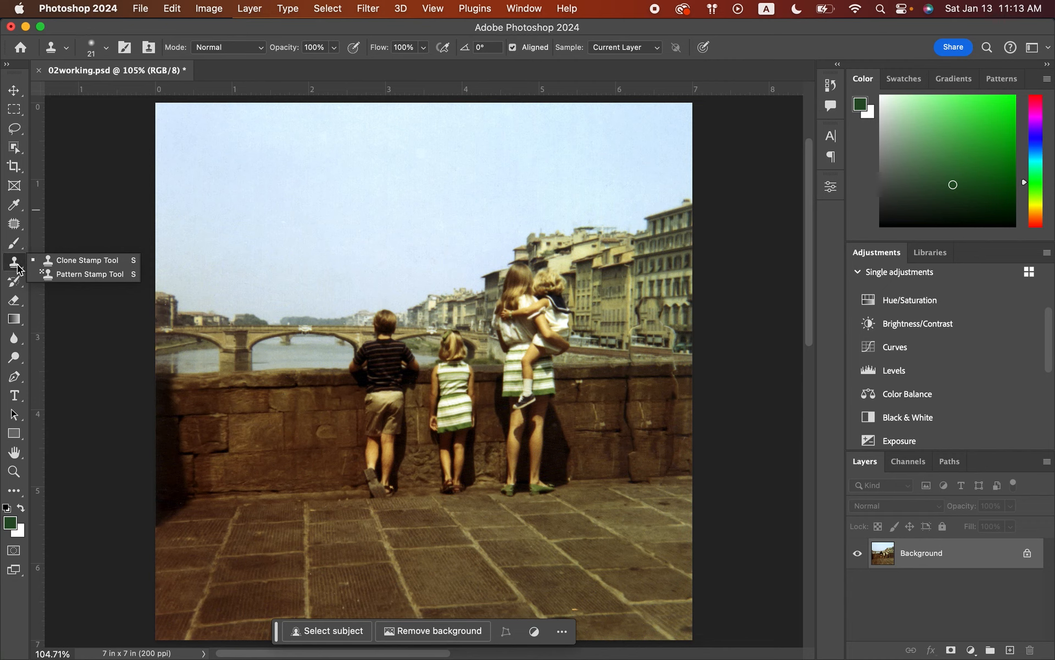
left_click(65, 261)
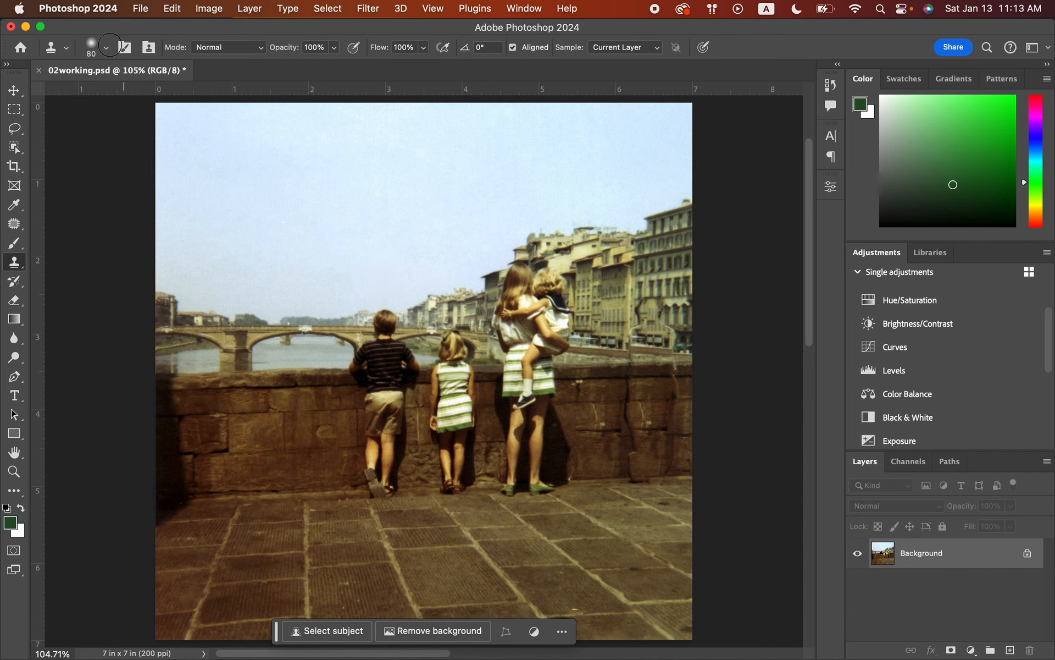
Set the clone brush to a size of 62 px with 31% hardness.
left_click(107, 50)
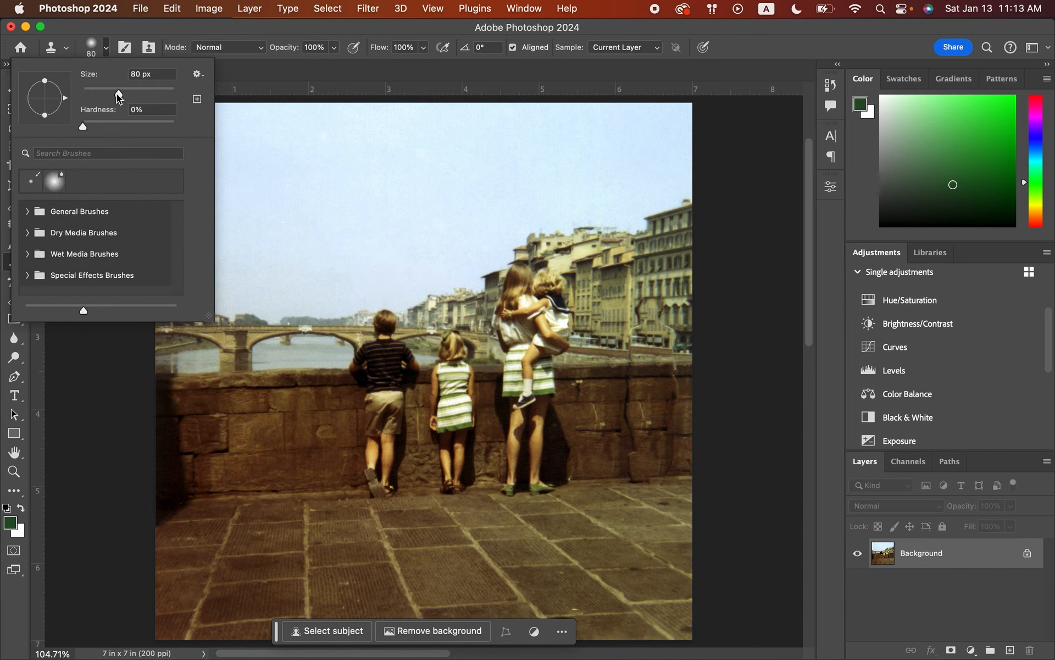
left_click_drag(121, 98, 113, 99)
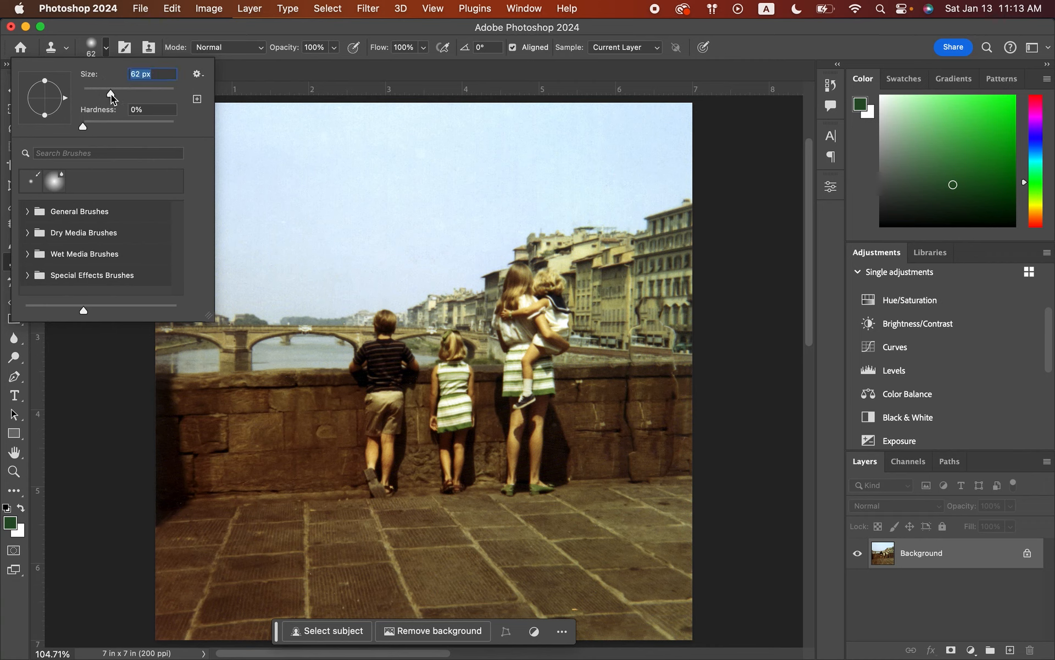
left_click_drag(83, 128, 113, 129)
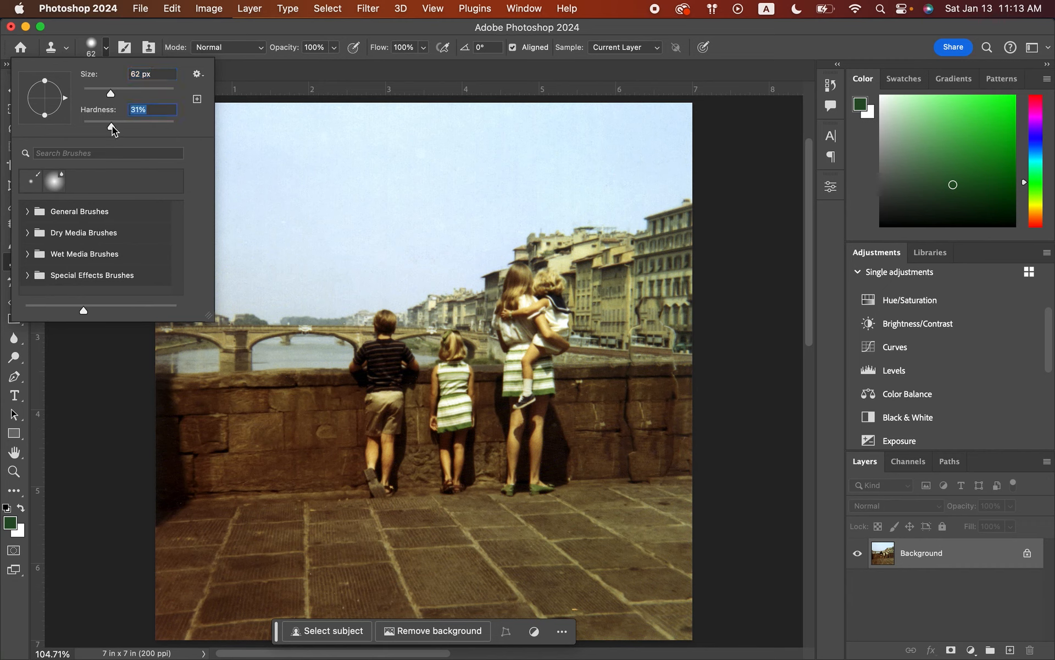
left_click(106, 51)
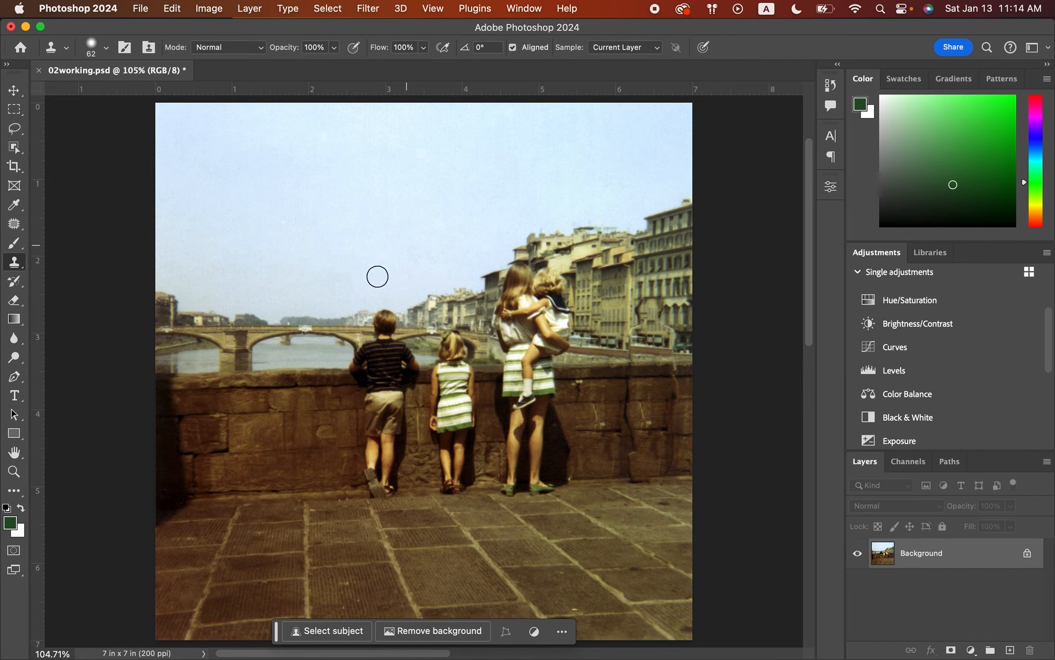
Clone clean ledge texture over the patch seams that cross the wall's top ledge where the boy stood.
left_click(14, 471)
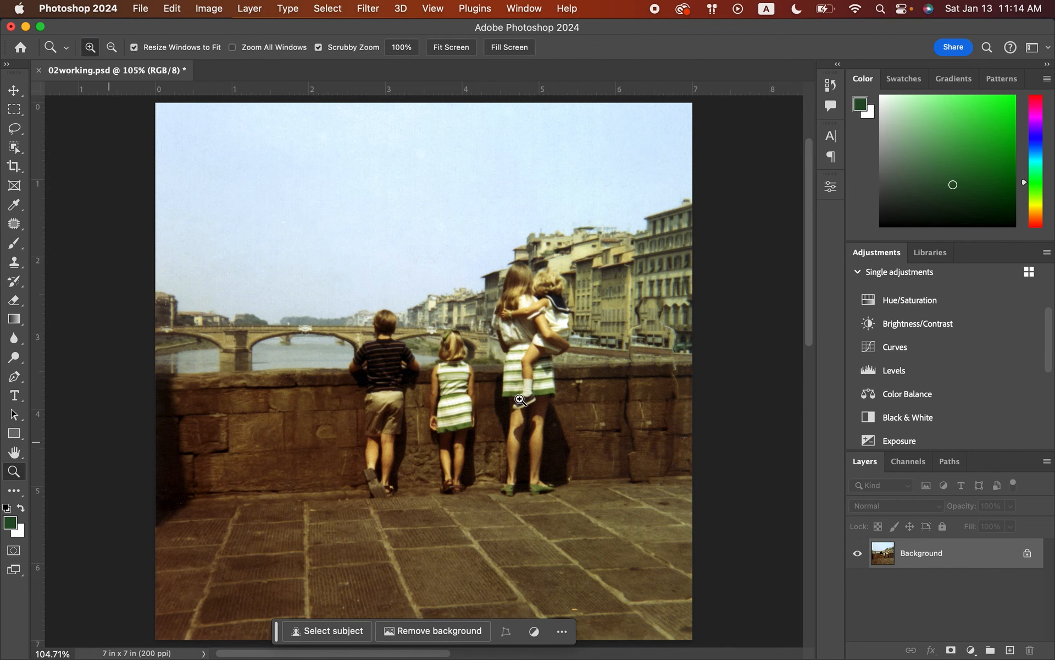
left_click(651, 382)
left_click(650, 383)
left_click(651, 383)
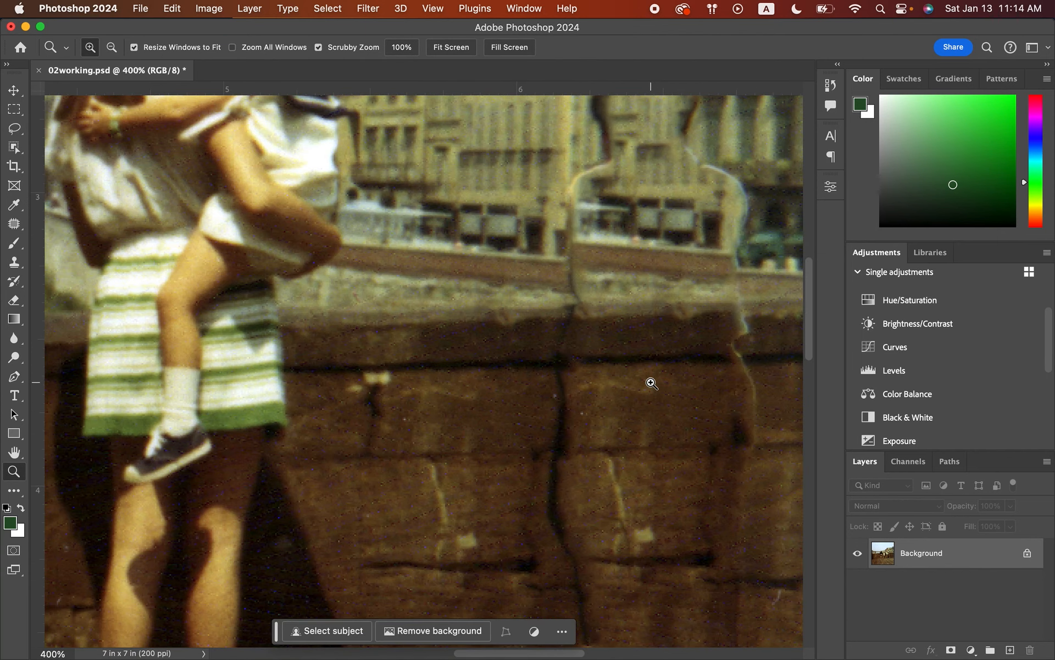
scroll(650, 381, "right", 5)
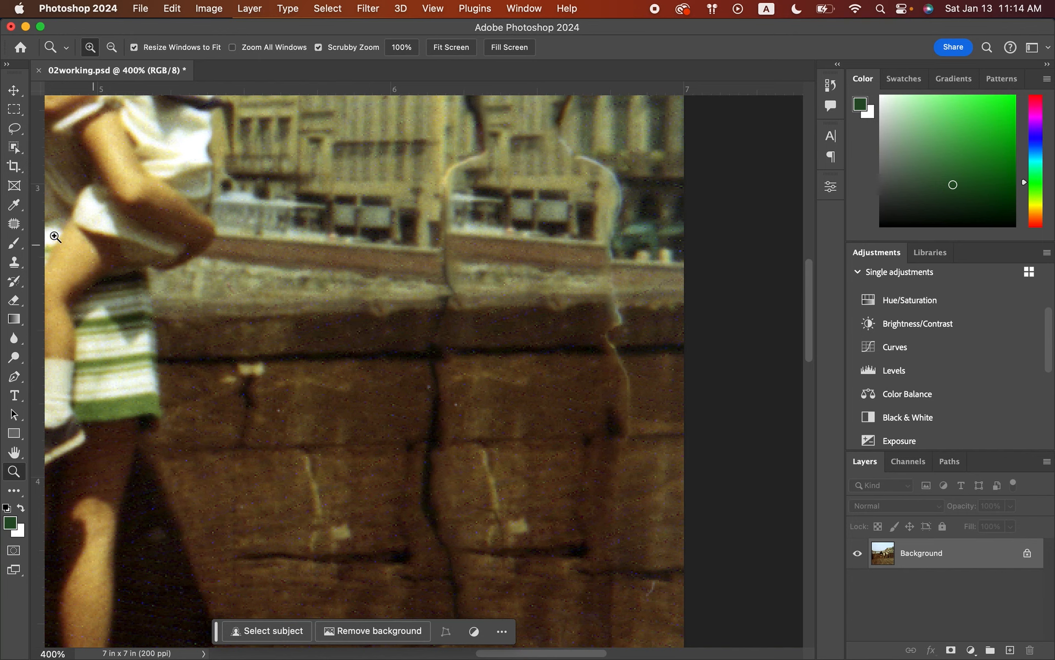
left_click(15, 261)
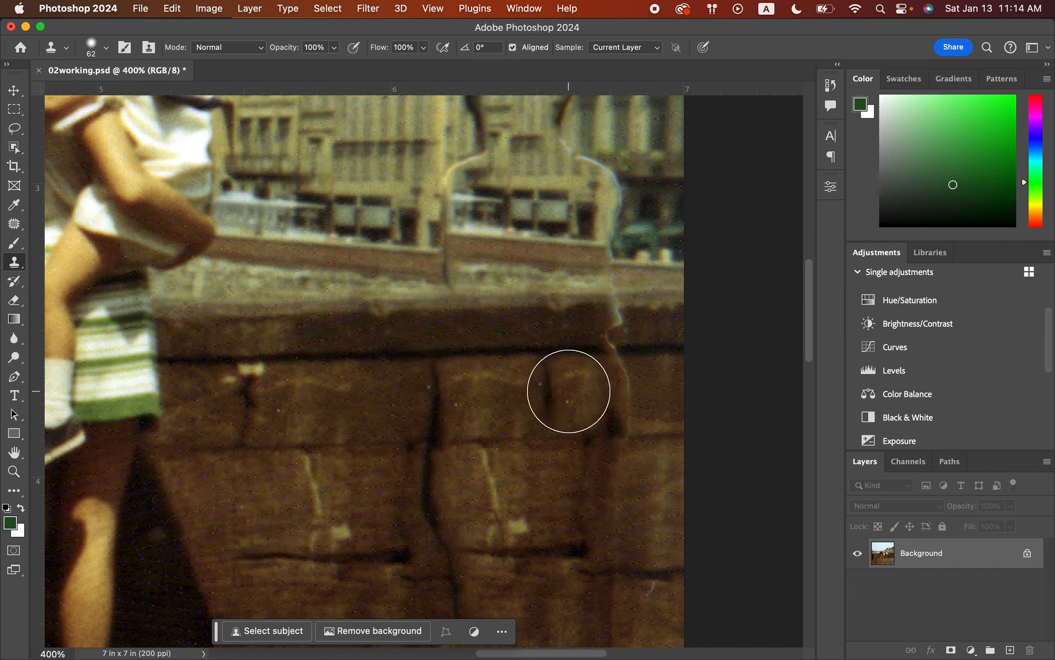
left_click(323, 328, "alt")
left_click_drag(608, 308, 618, 318)
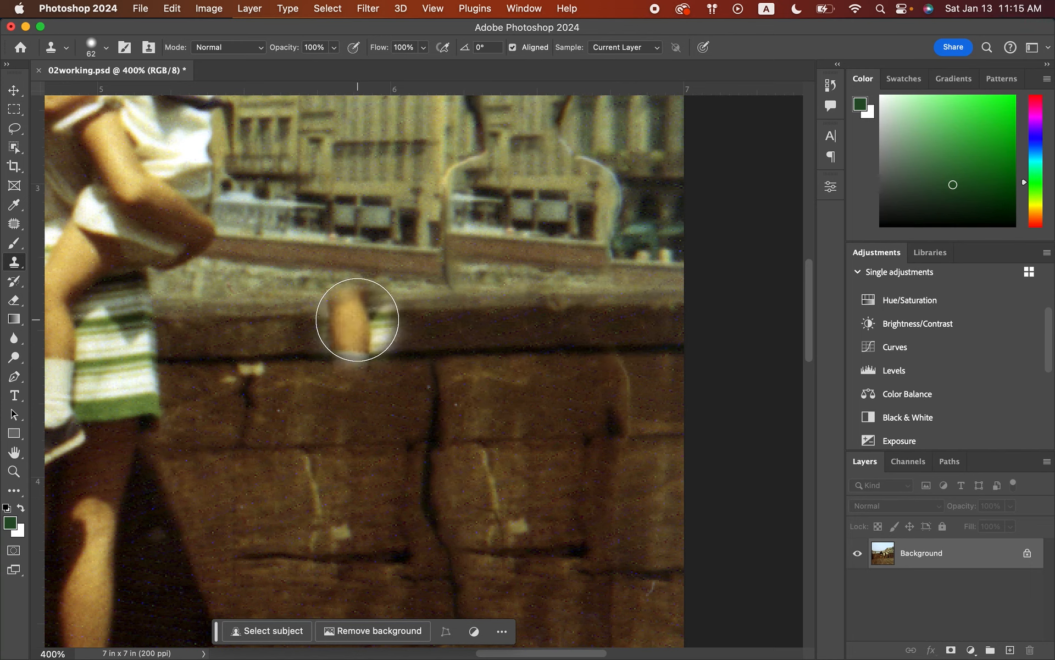
Reduce the clone brush to 35 px and sample plain stone just left of the dark vertical seam in the wall.
scroll(394, 349, "down", 3)
scroll(395, 349, "down", 3)
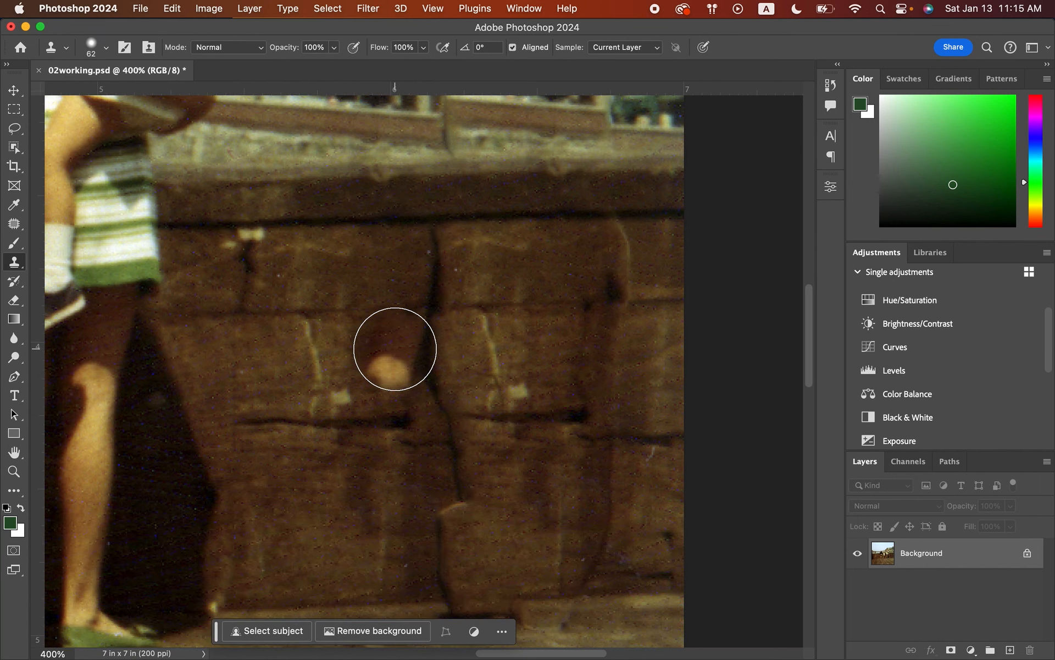
key("bracketleft")
key("bracketleft")
key("bracketleft")
key("bracketleft")
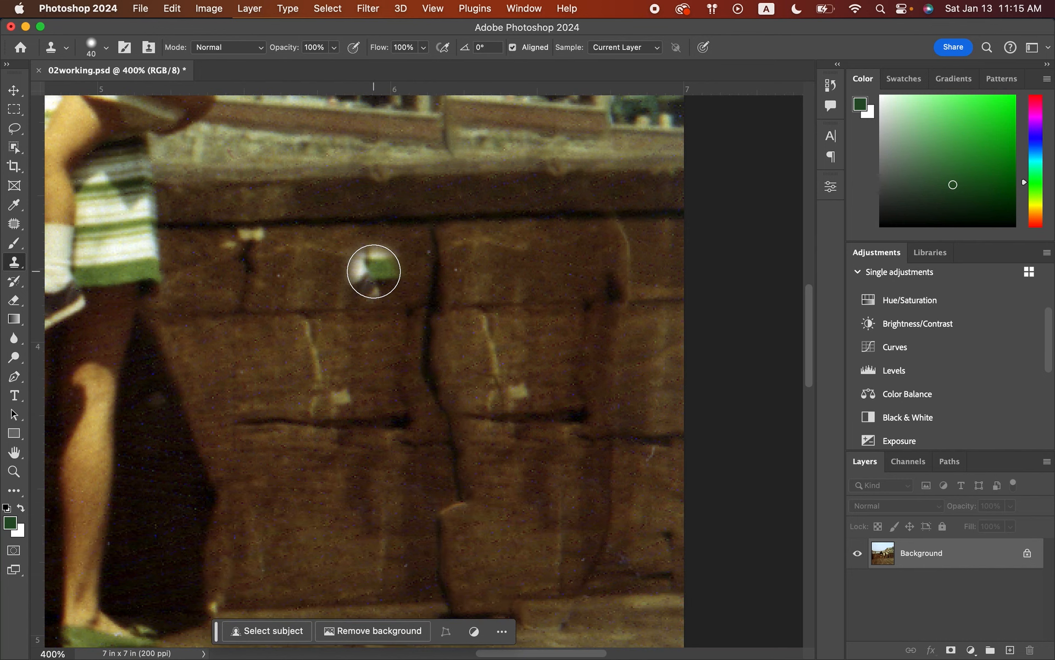
left_click(373, 271, "alt")
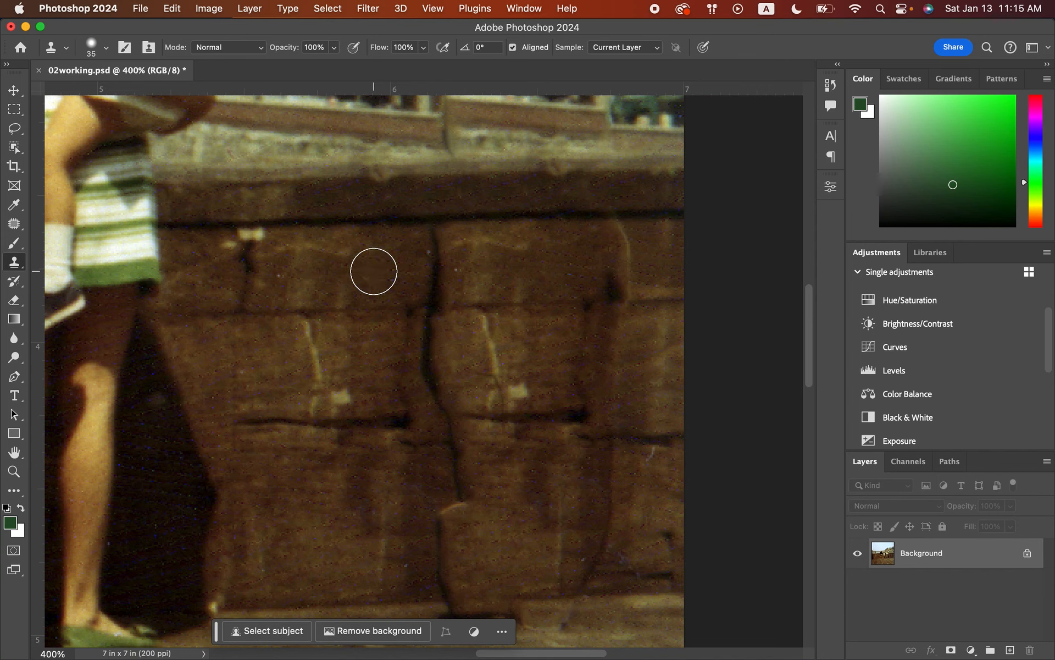
Try cloning plain stone down the dark vertical seam from the upper block row, and undo the stroke.
left_click(435, 250)
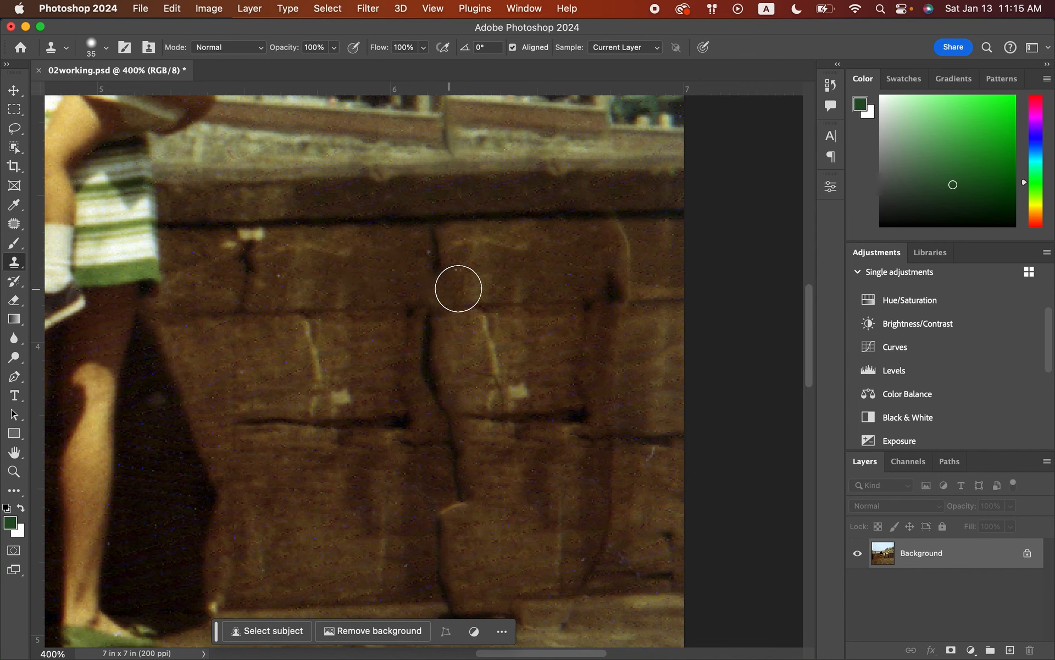
mouse_move(436, 250)
left_mouse_down()
mouse_move(431, 370)
mouse_move(446, 389)
left_mouse_up()
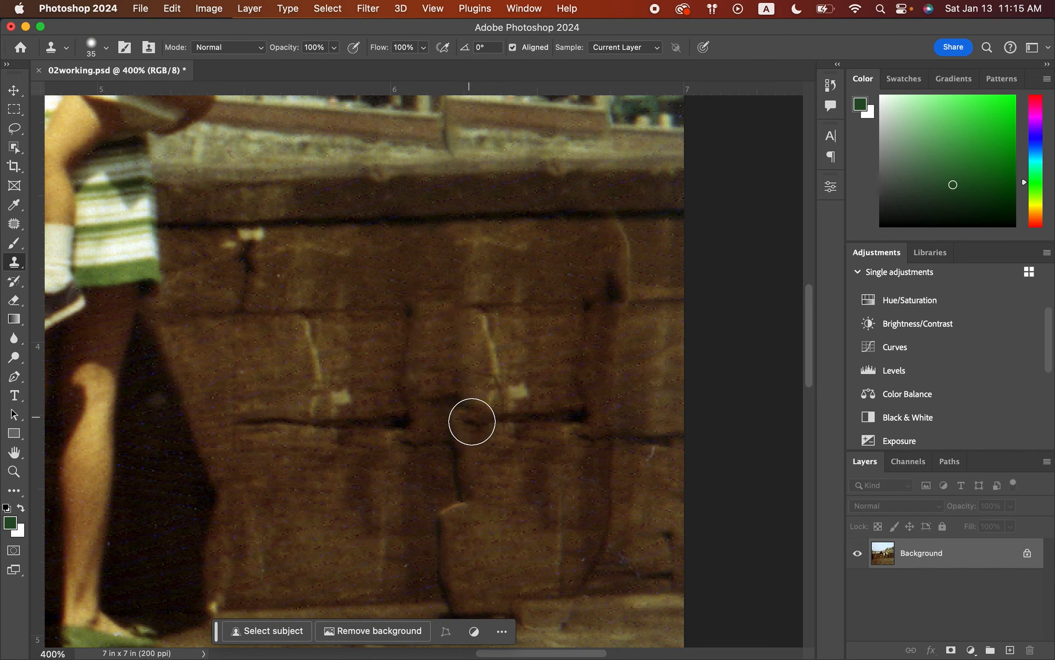
key("super+z")
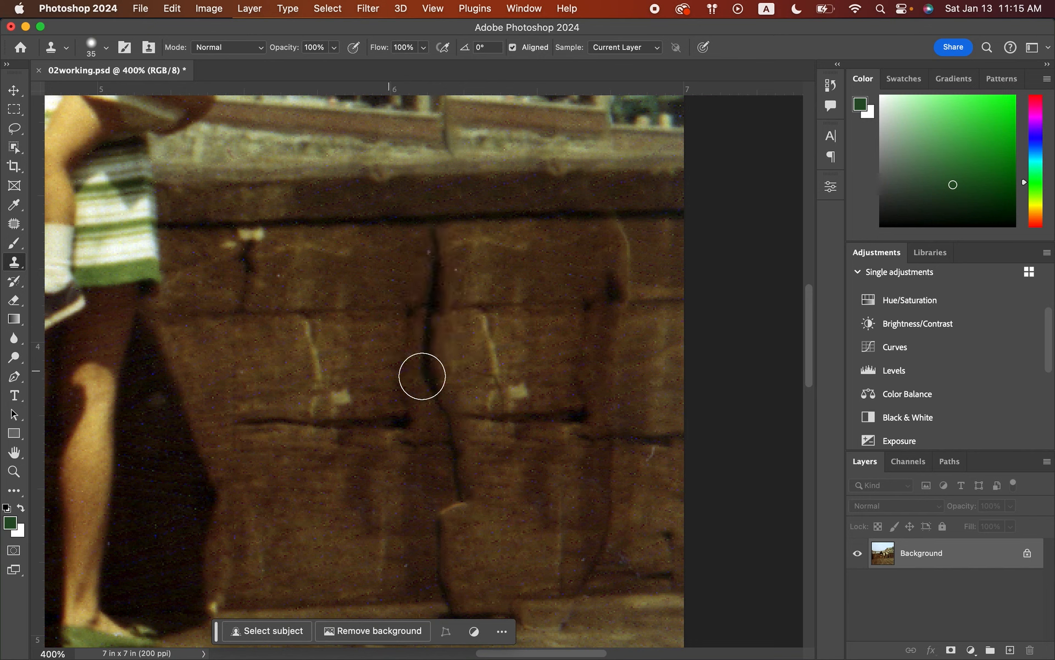
Clone stone over the seam in the middle block row and rebuild the upper horizontal joint through to the photo's right edge.
mouse_move(434, 382)
left_mouse_down()
mouse_move(422, 352)
mouse_move(434, 303)
left_mouse_up()
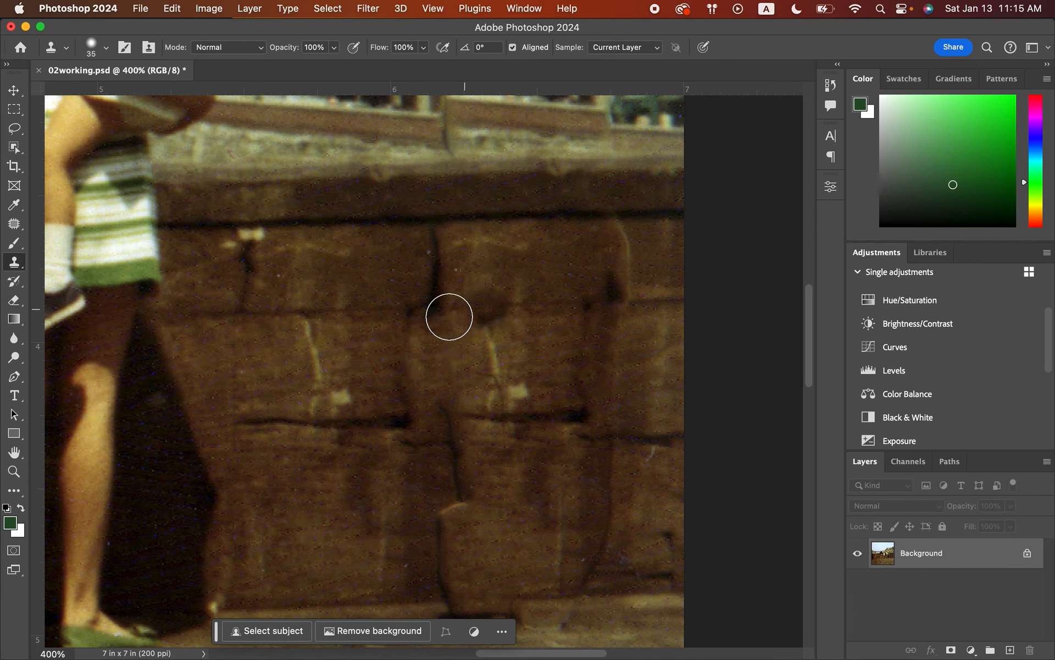
left_click(366, 313, "alt")
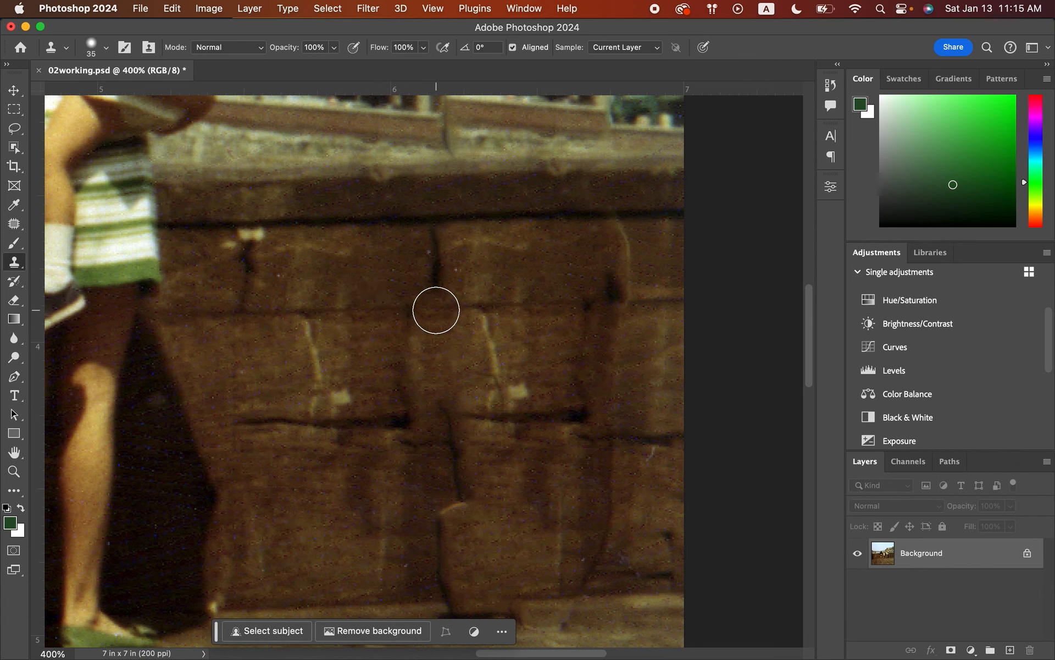
left_click_drag(435, 310, 425, 310)
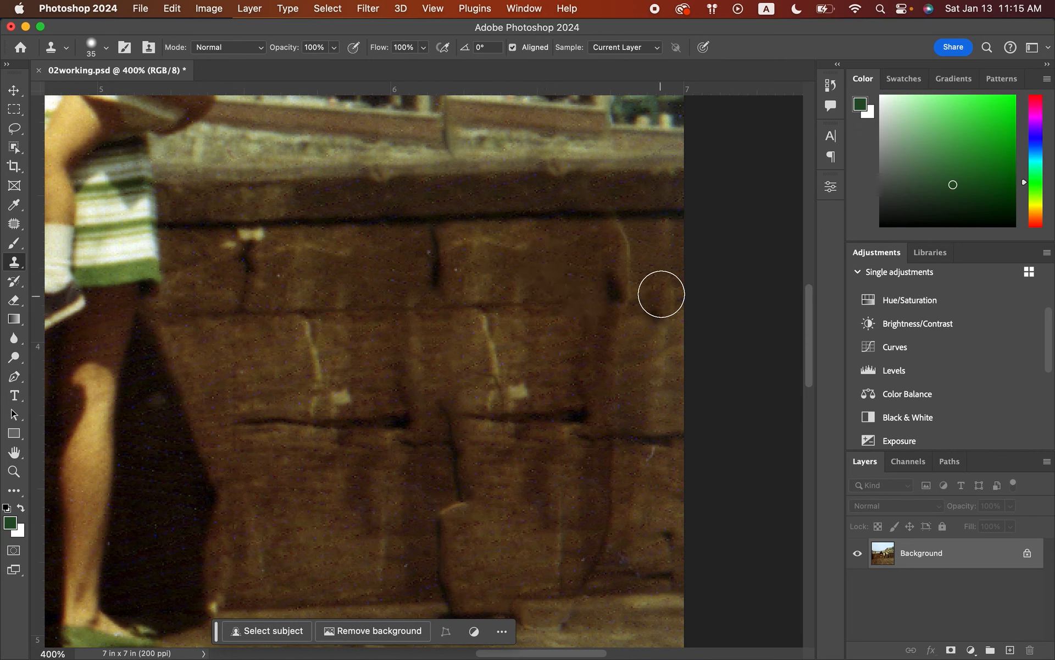
left_click(659, 300, "alt")
left_click(610, 302)
left_click(587, 303)
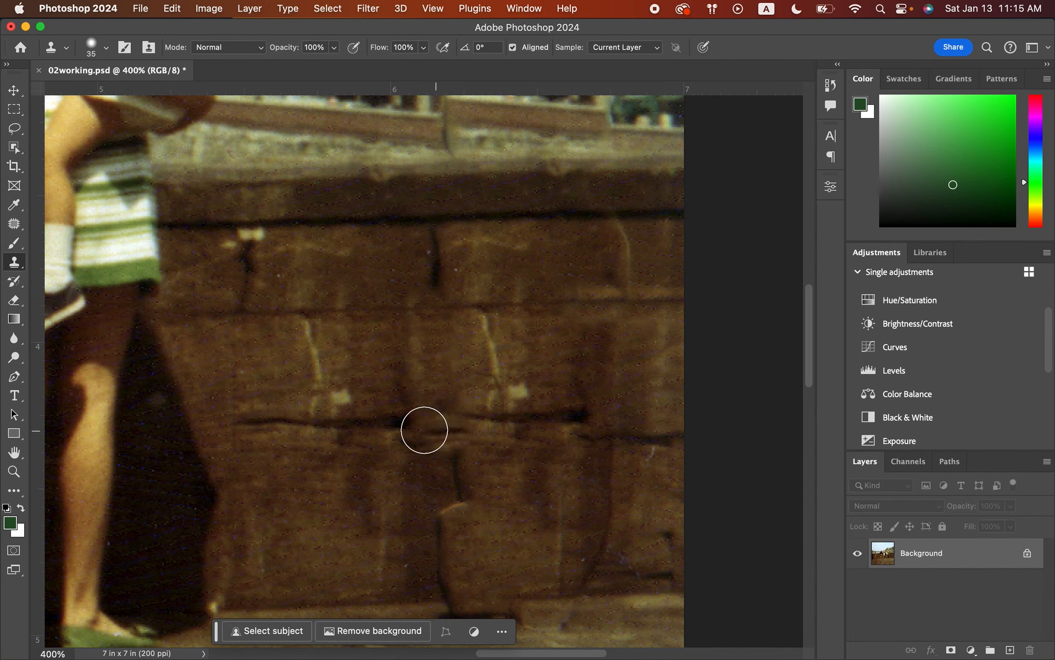
Clone the lower horizontal crack across the seam, and cover its dark right end and the dark patch above it with stone.
left_click(421, 422)
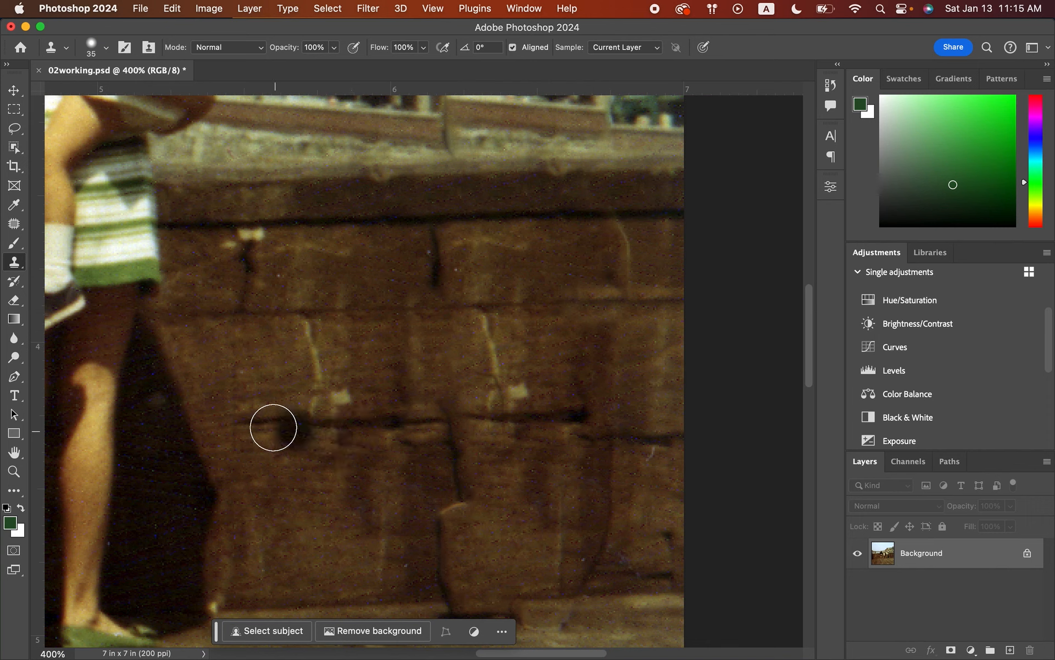
left_click(273, 423, "alt")
left_click(416, 435)
left_click(452, 423)
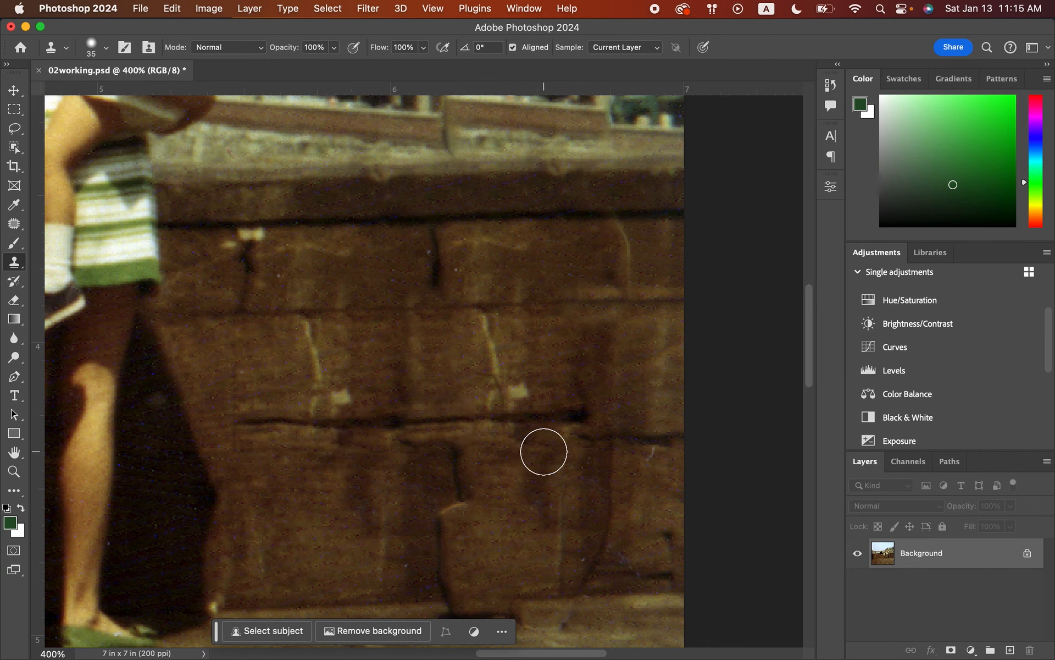
left_click(582, 422)
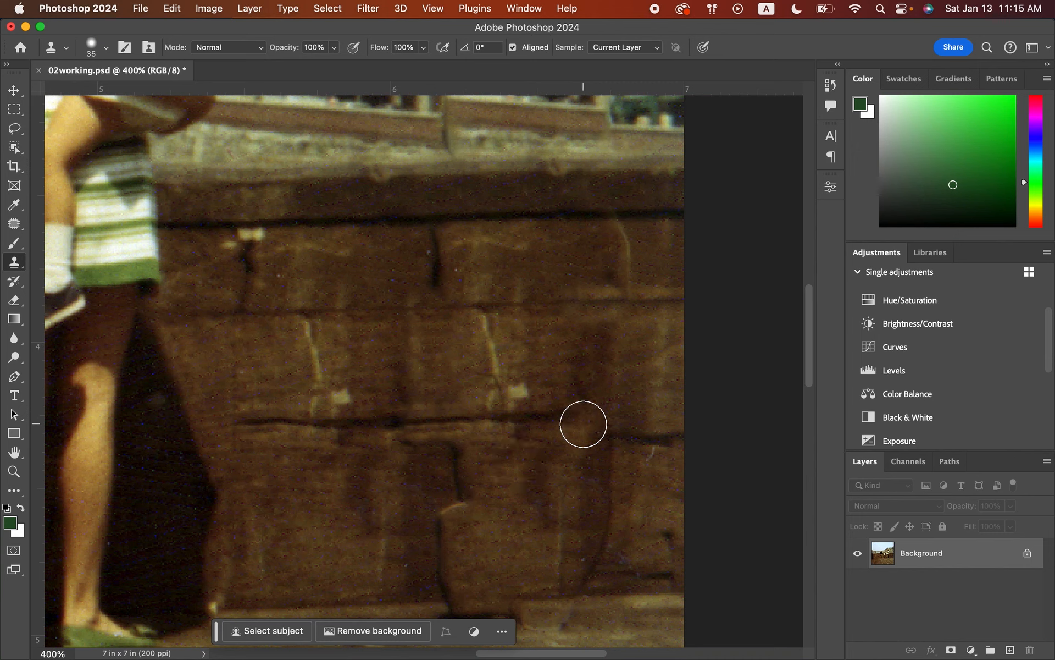
left_click(645, 374, "alt")
left_click(588, 381)
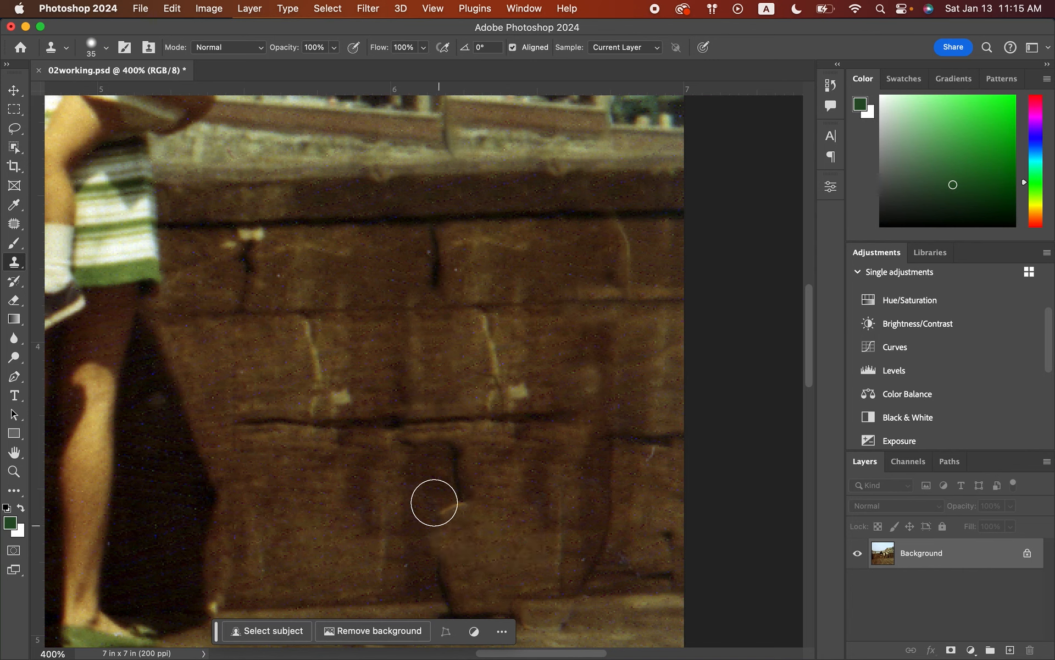
Undo the last clone stroke and cover the seam in the lower block row with stone sampled to its left.
key("super+z")
left_click(356, 485, "alt")
left_click(457, 459)
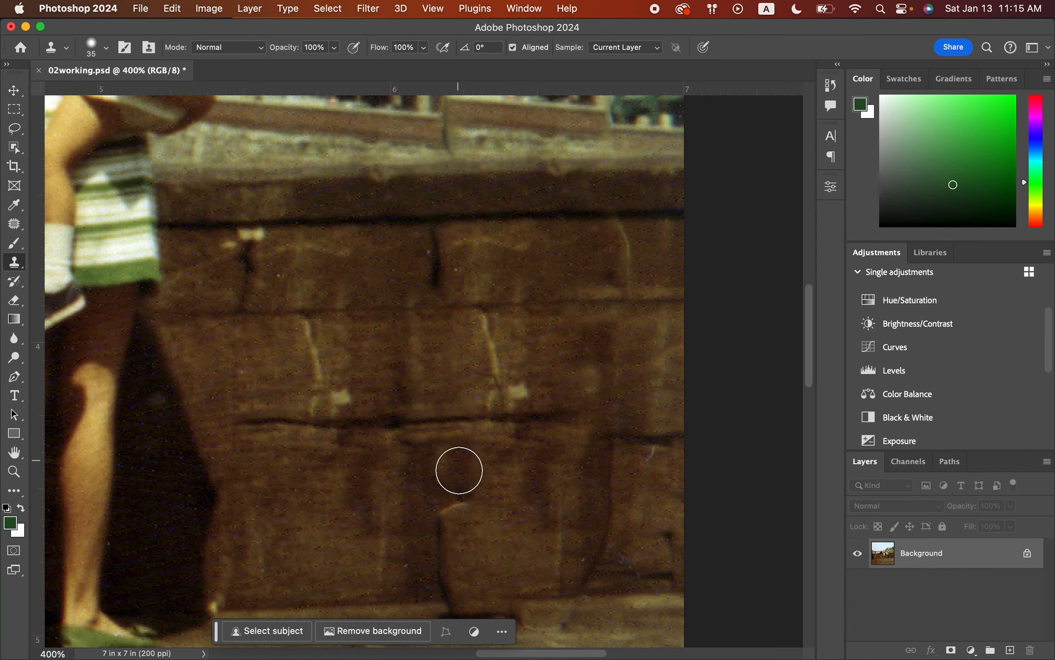
left_click(459, 495)
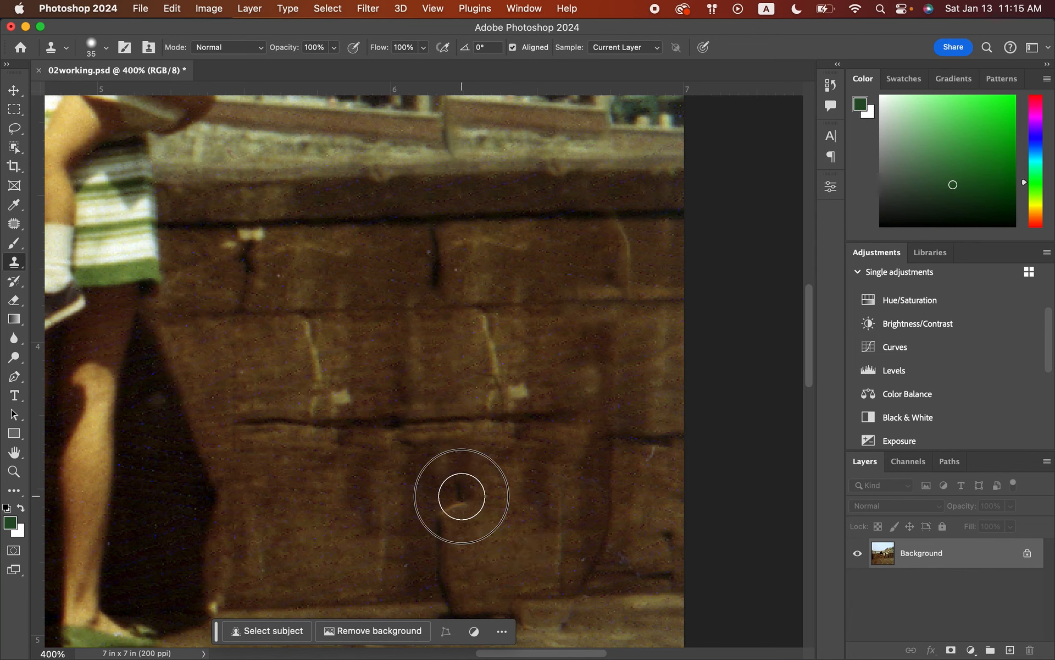
left_click(327, 499, "alt")
left_click(444, 545)
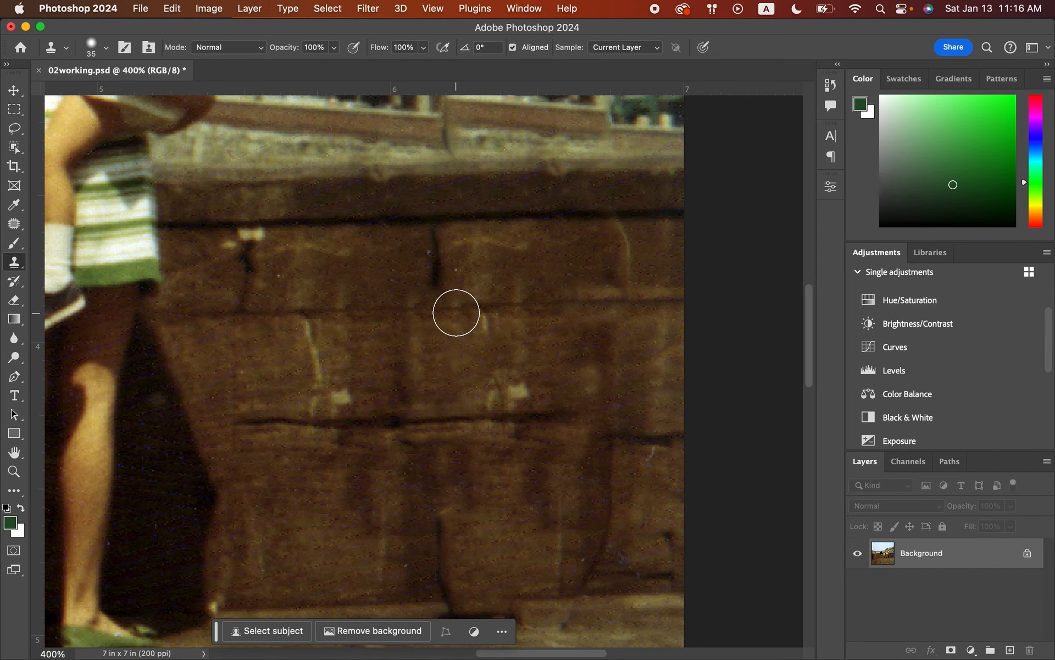
Clone the upper horizontal joint over the gap above the duplicated light streak in the middle block row.
left_click(456, 312, "alt")
left_click(481, 312)
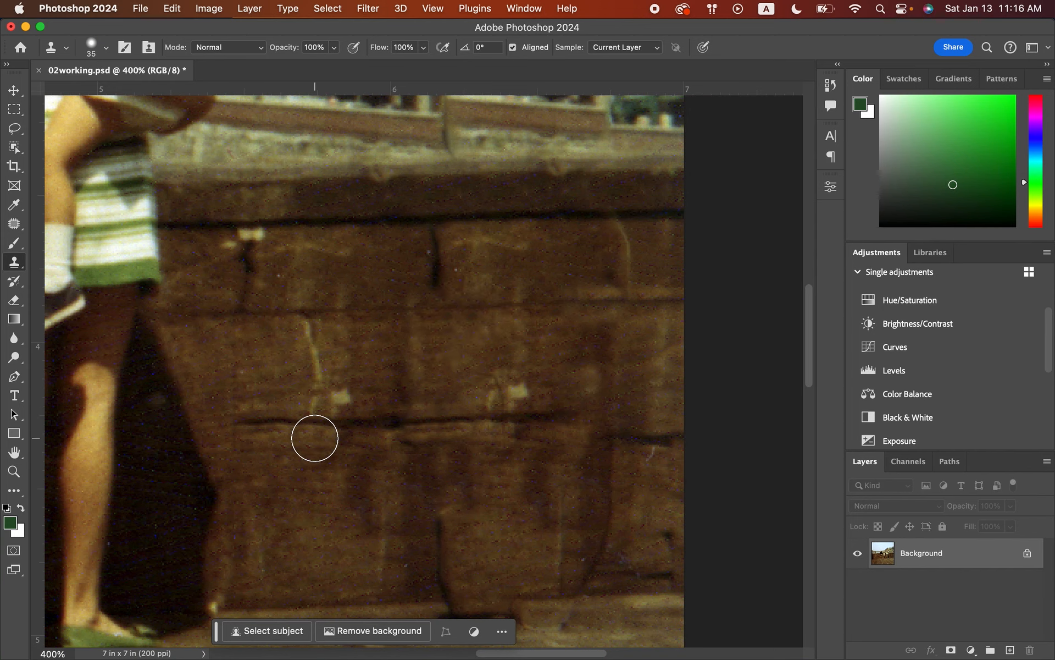
scroll(315, 438, "up", 5)
scroll(315, 438, "right", 4)
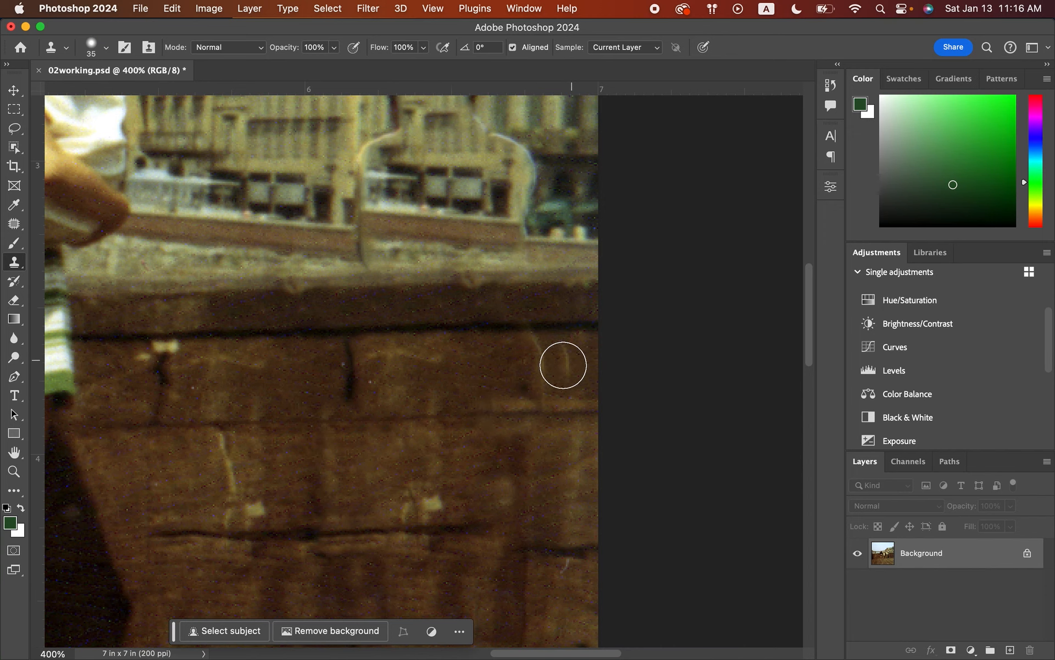
Clone stone over the duplicated light blotch in the middle block row and the curved seams near the photo's right edge.
scroll(443, 434, "down", 3)
scroll(443, 434, "left", 1)
left_click_drag(434, 429, 444, 434)
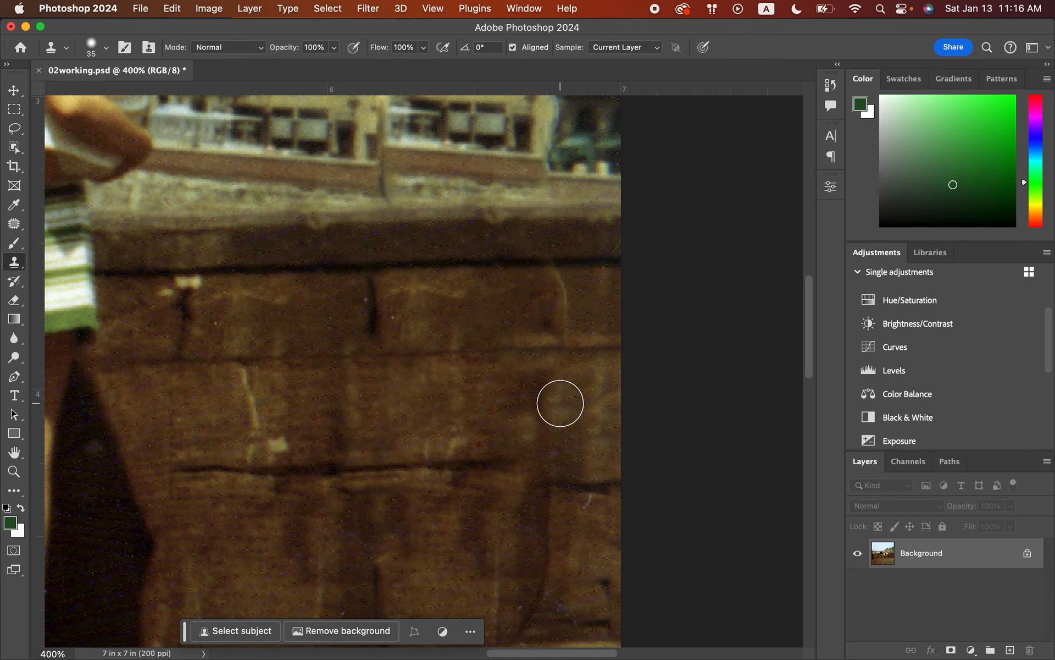
left_click(598, 295, "alt")
left_click_drag(558, 297, 563, 295)
scroll(612, 424, "down", 3)
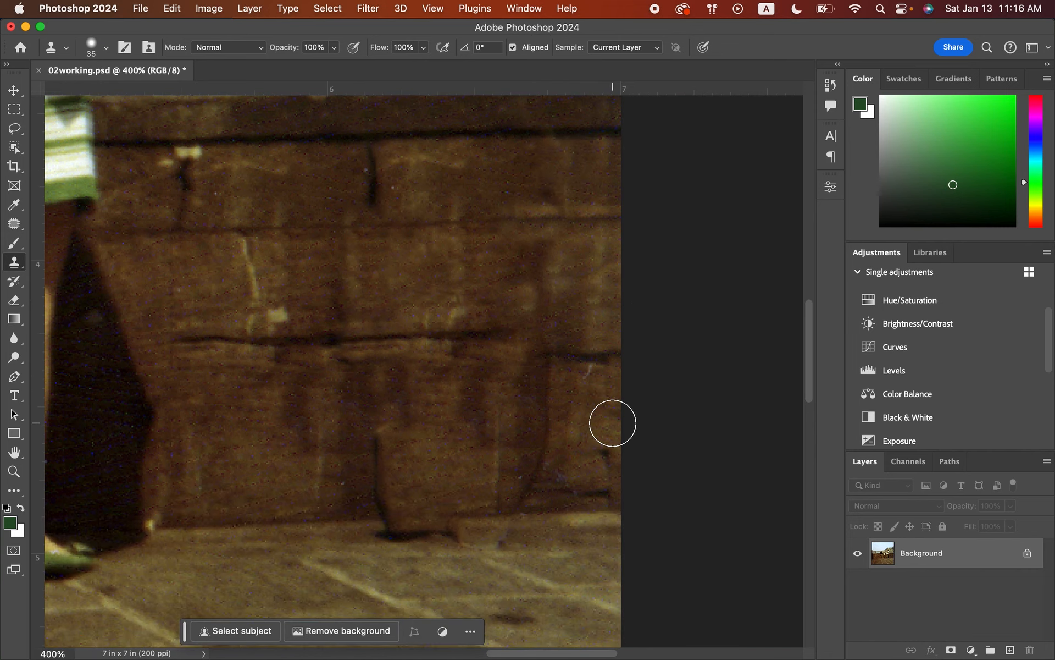
left_click_drag(553, 393, 541, 462)
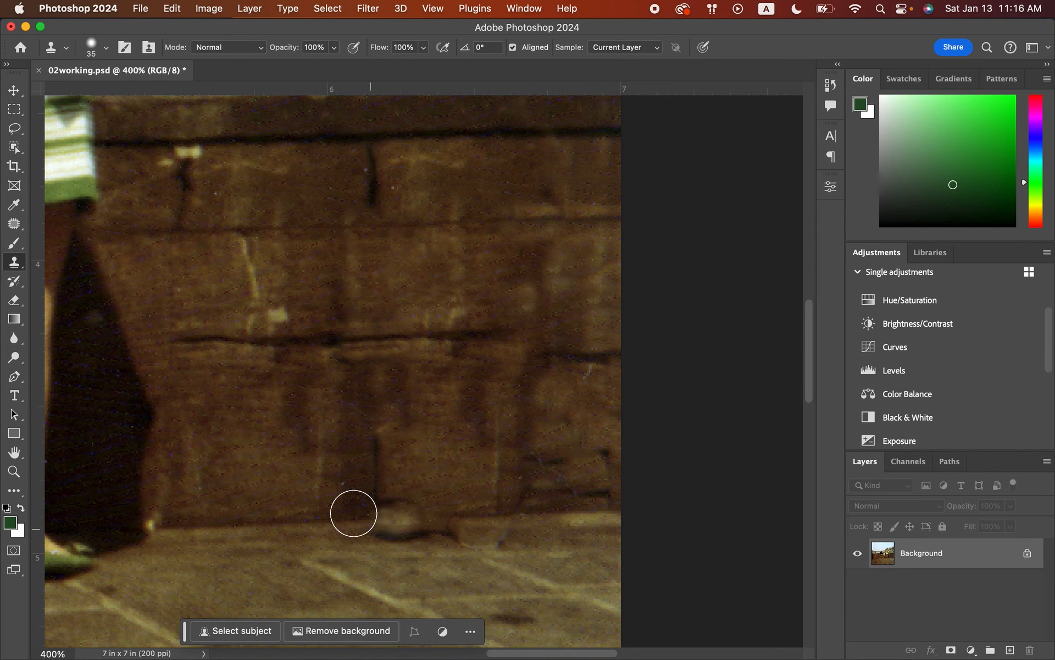
Rebuild the wall's base over the dark crack at the pavement, and clone stone over the light streak in the middle block row.
left_click(277, 479, "alt")
mouse_move(387, 533)
left_mouse_down()
mouse_move(388, 546)
mouse_move(389, 523)
mouse_move(501, 527)
left_mouse_up()
key("super+z")
left_click(299, 523, "alt")
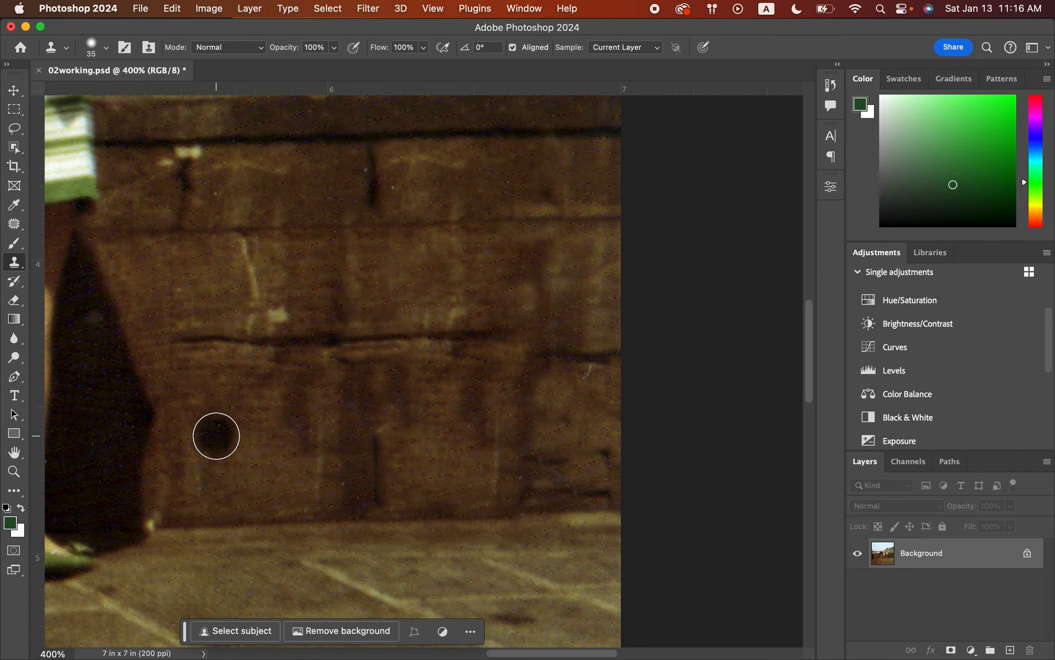
left_click(200, 289)
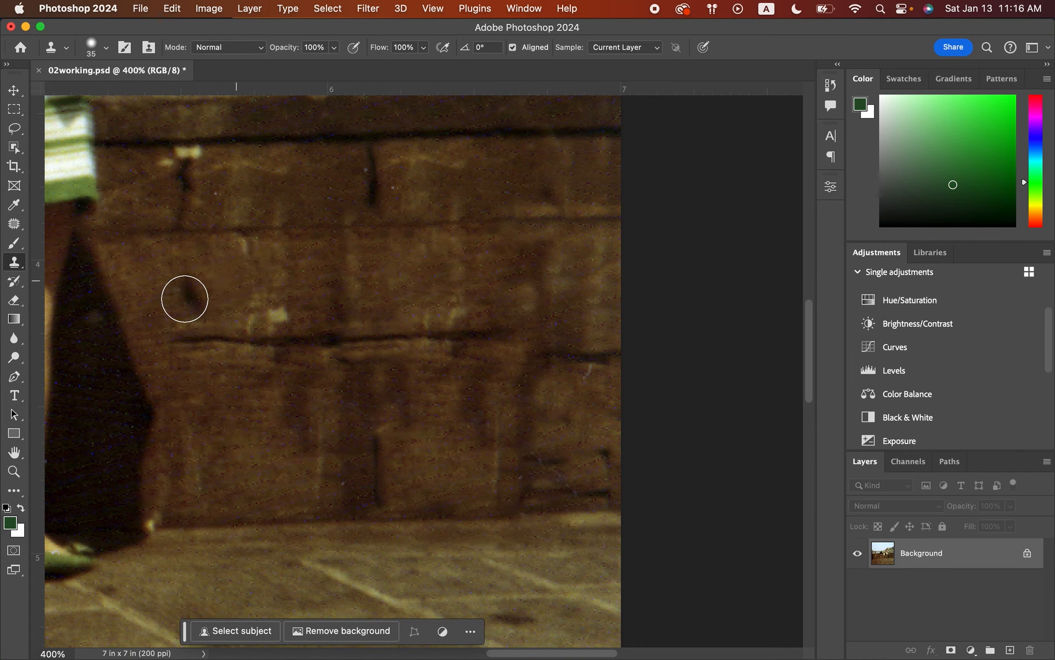
Clone the arched windows and scalloped awning over the leftover head outline on the buildings, using a 90-pixel brush.
scroll(183, 296, "up", 5)
scroll(184, 298, "up", 5)
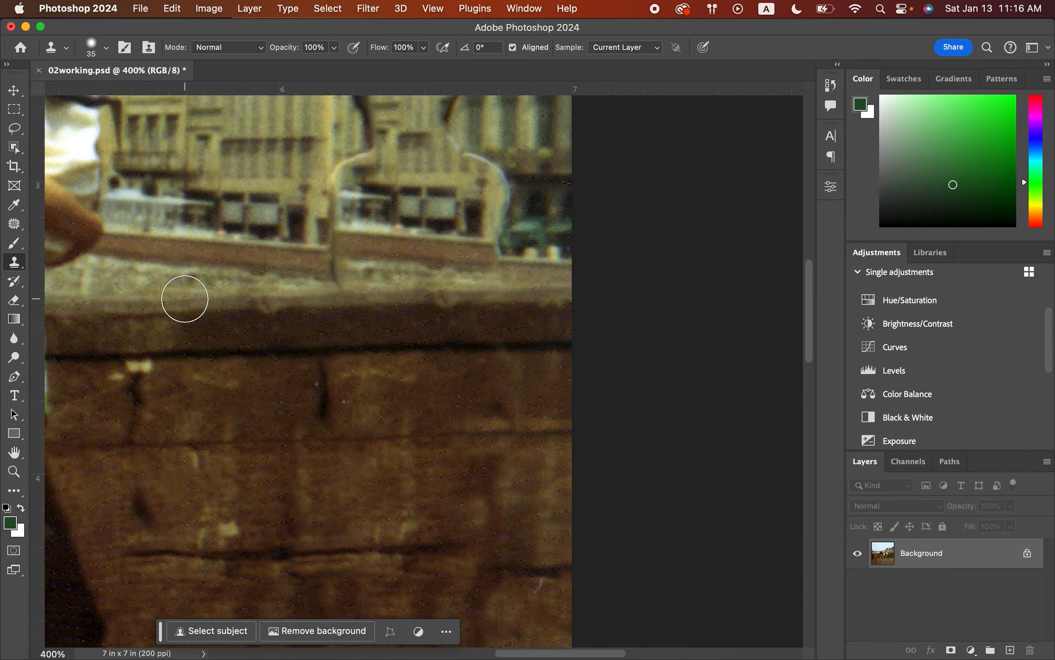
scroll(185, 299, "up", 2)
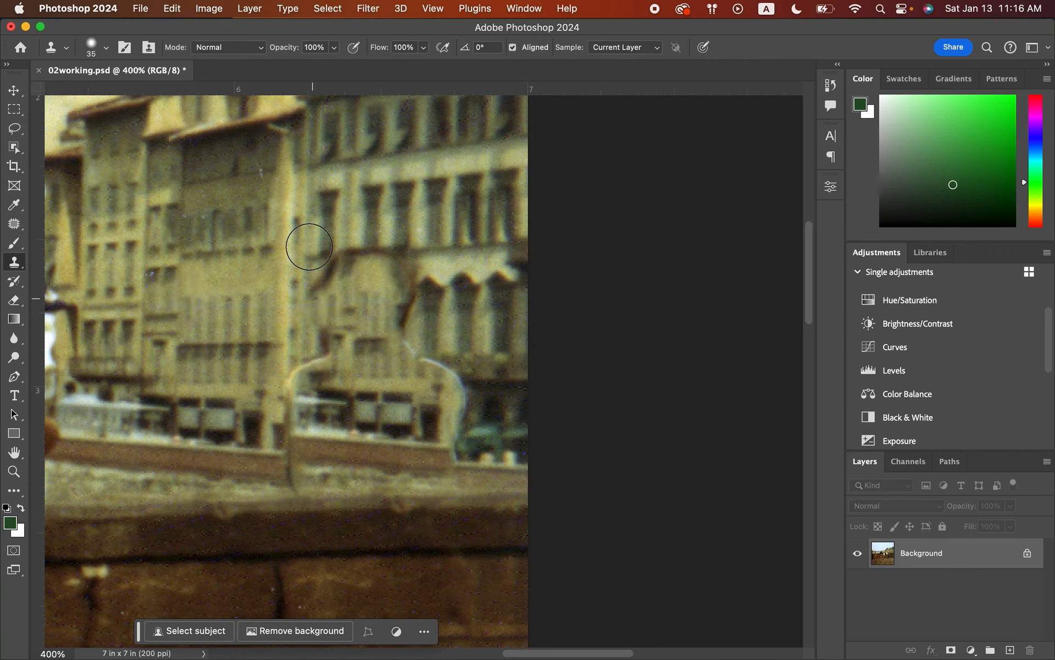
left_click(416, 256)
key("bracketleft")
key("bracketleft")
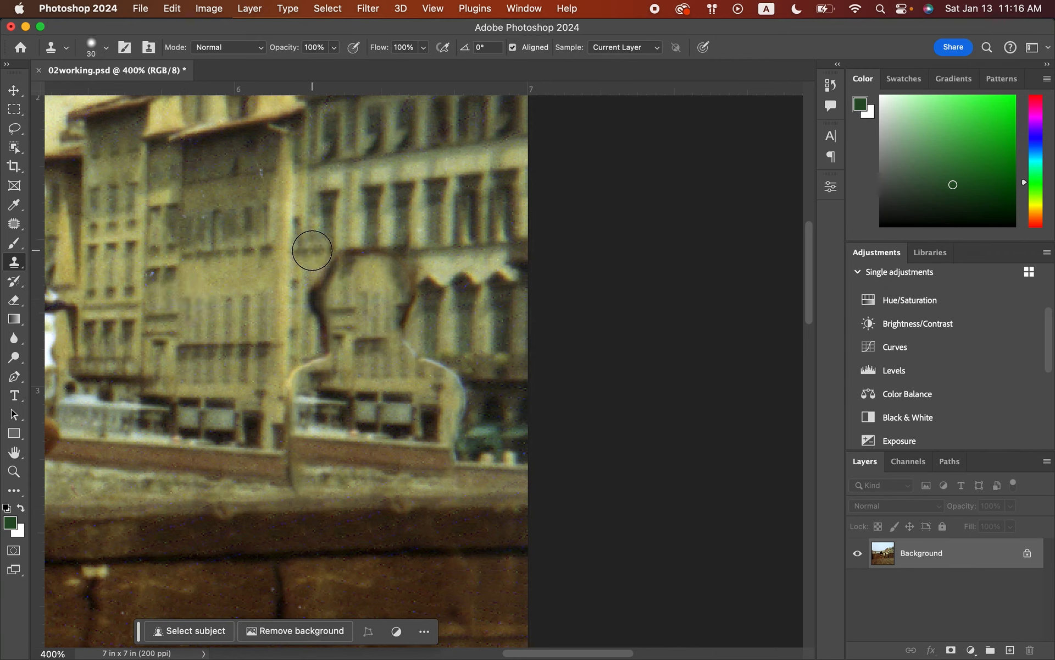
key("bracketleft")
key("bracketleft")
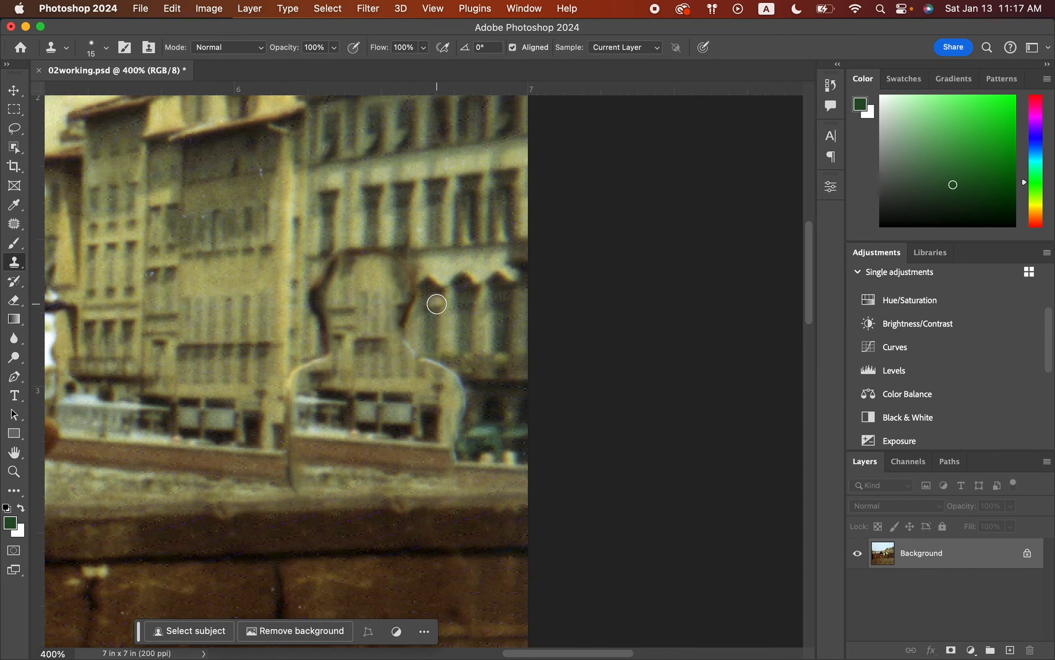
key("bracketright")
key("bracketright")
key("bracketright")
key("bracketright")
key("bracketright")
key("bracketright")
key("bracketright")
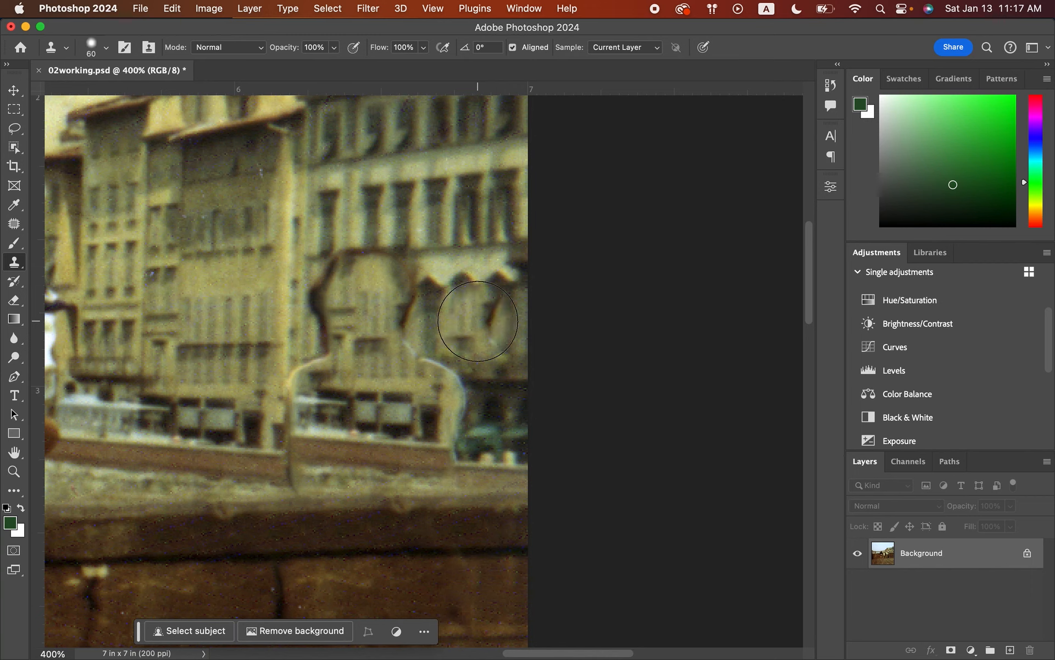
key("bracketright")
key("bracketright")
key("bracketright")
key("bracketright")
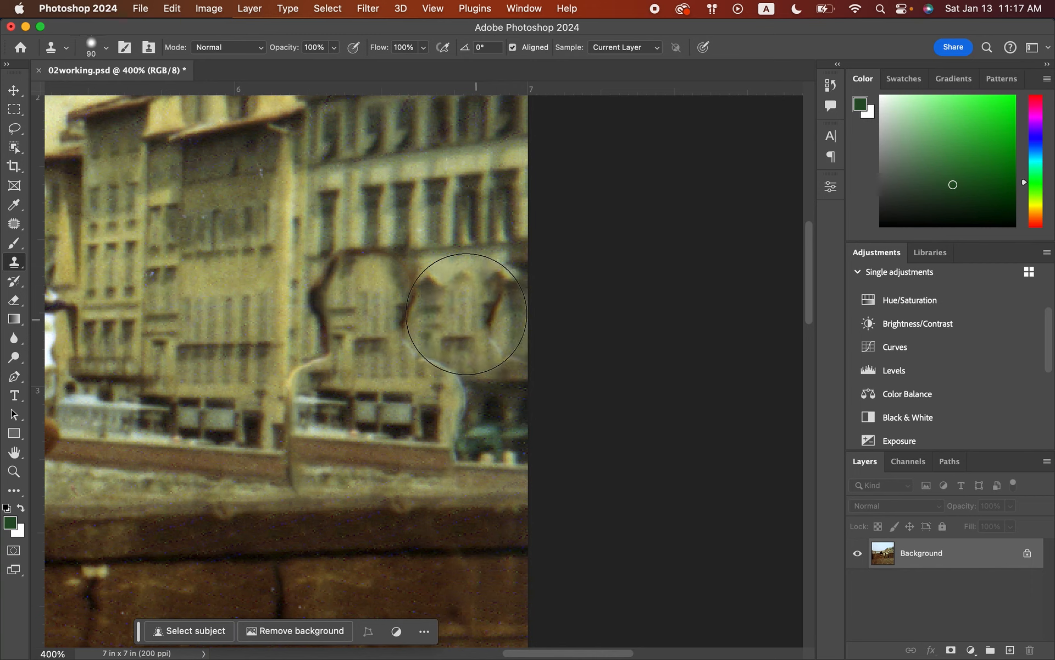
left_click(466, 305)
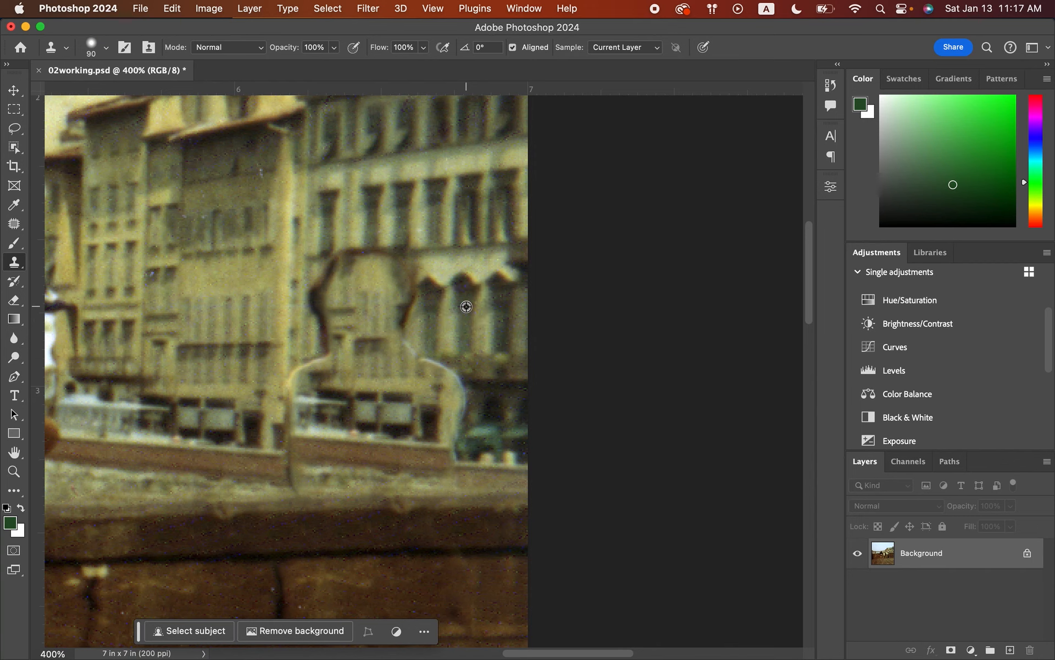
left_click_drag(466, 306, 362, 307)
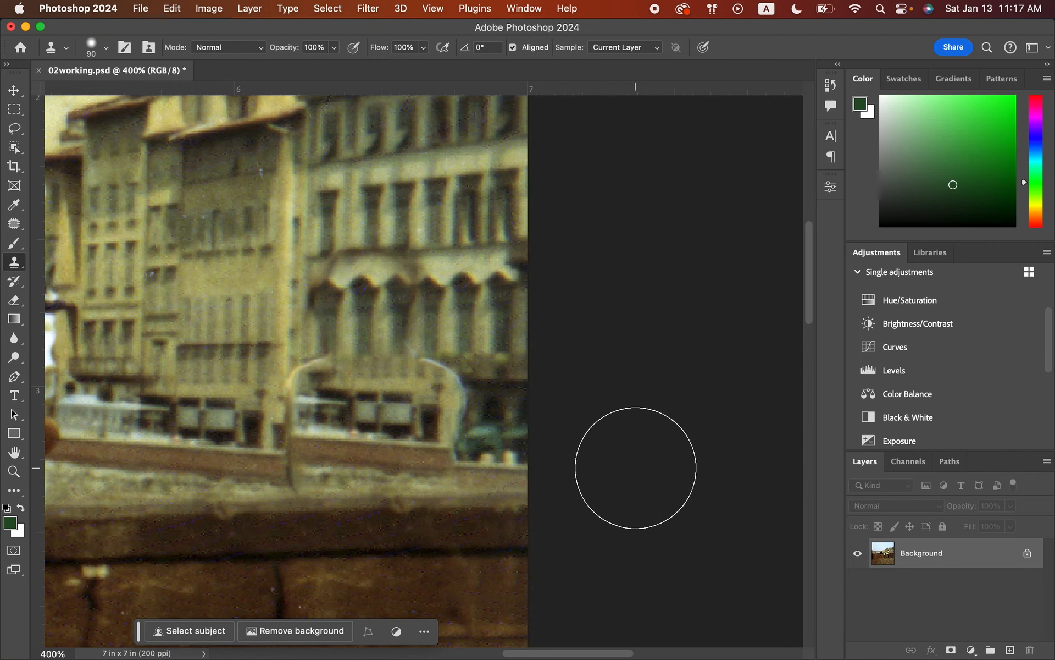
Clone clean awning over the dark remnants along its upper edge with a 20-pixel brush.
key("bracketleft")
key("bracketleft")
key("bracketleft")
key("bracketleft")
key("bracketleft")
key("bracketleft")
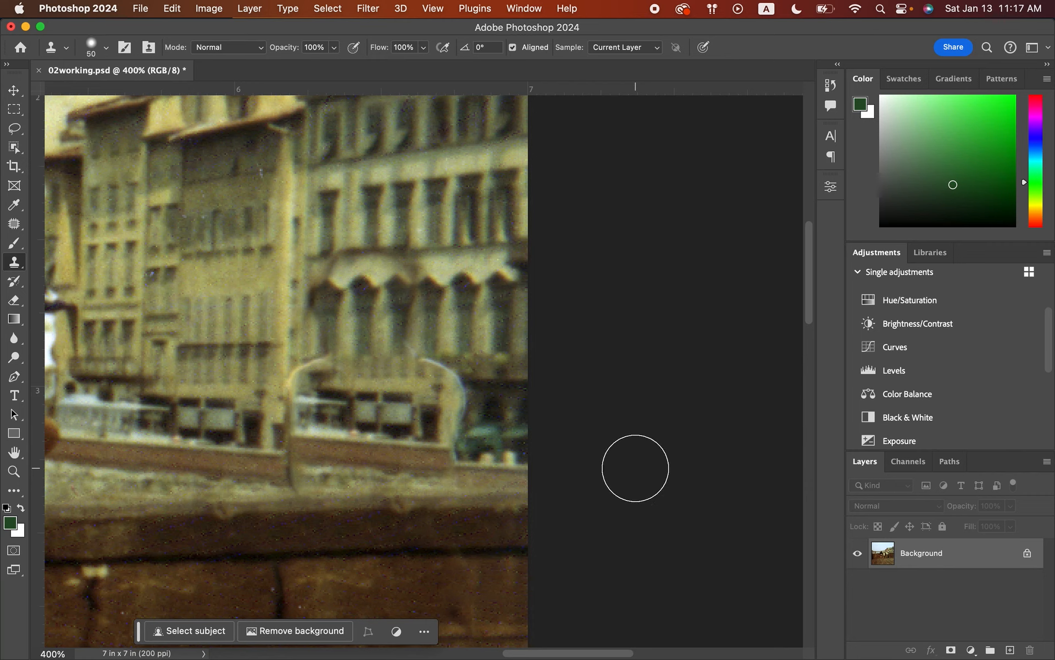
key("bracketleft")
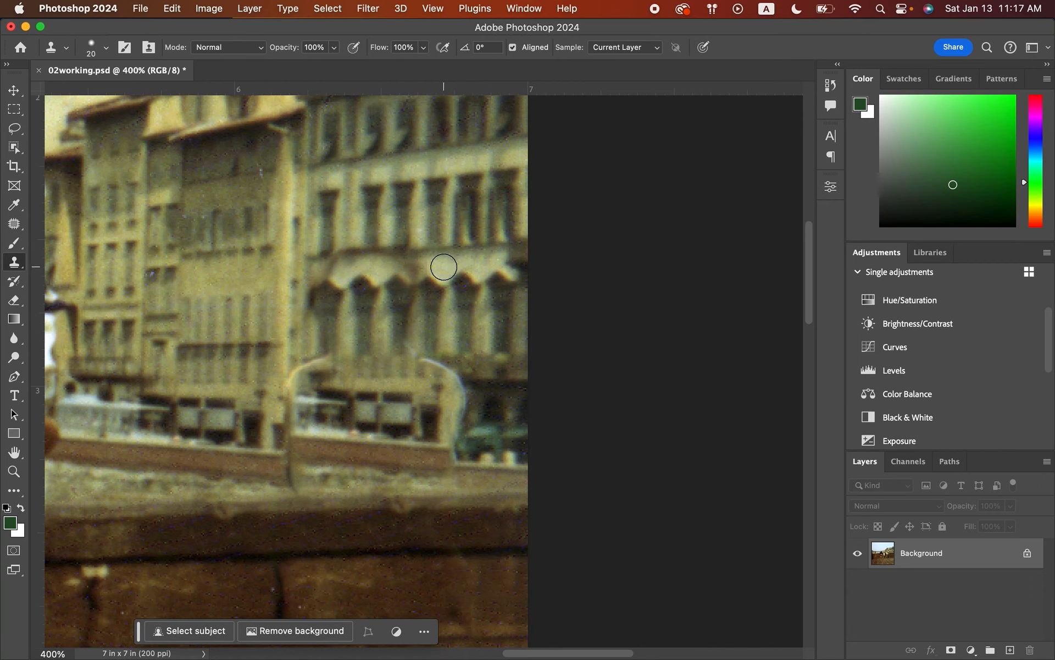
key("bracketleft")
key("bracketleft")
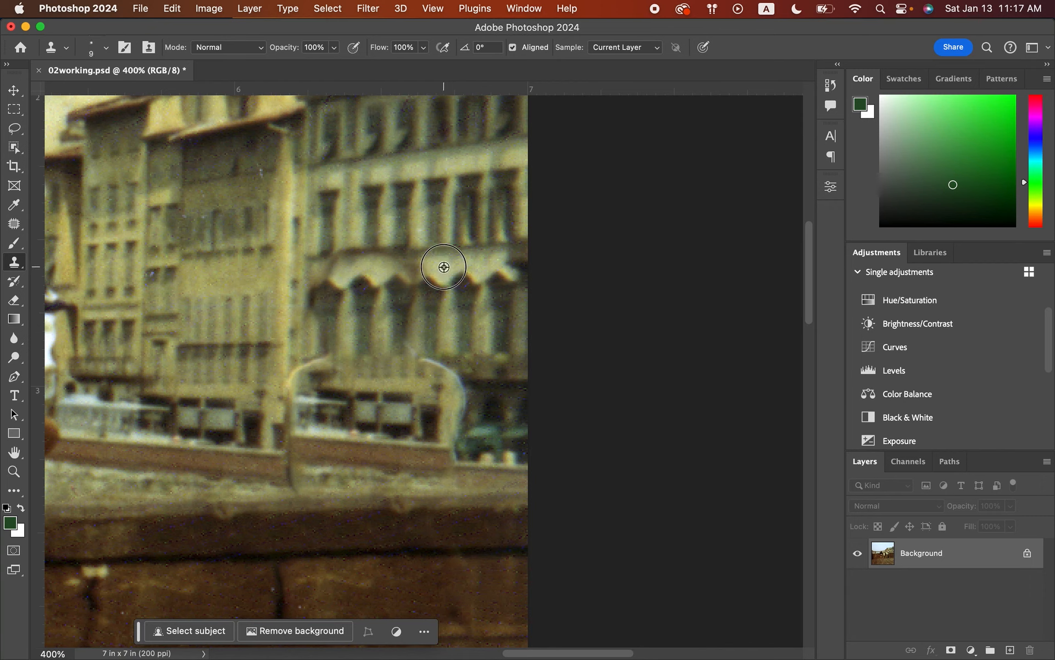
key("bracketright")
key("bracketright")
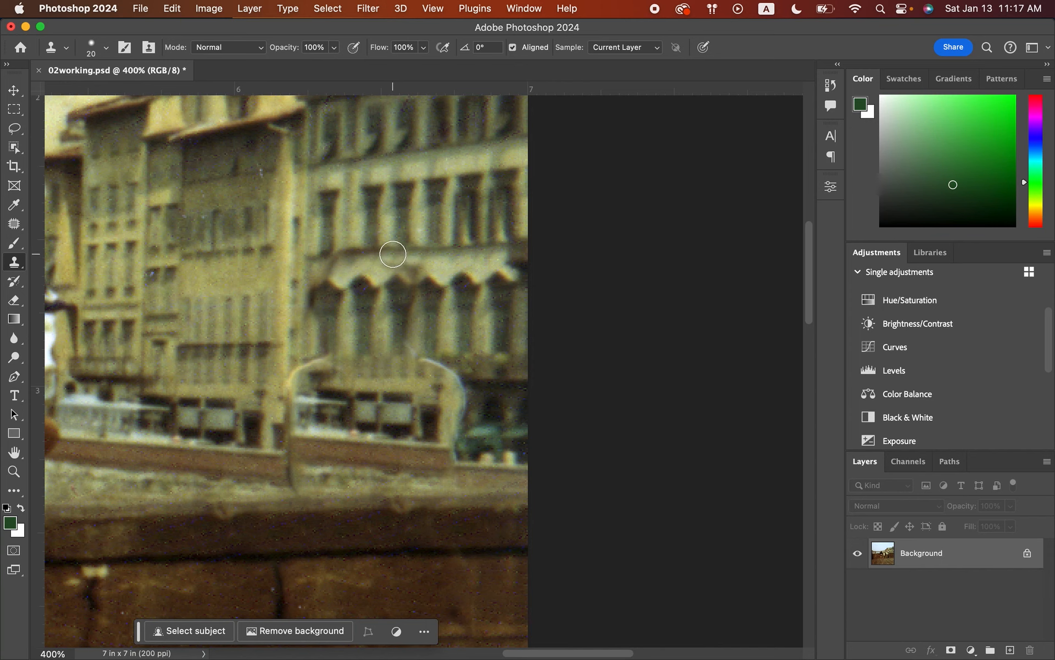
left_click(654, 12)
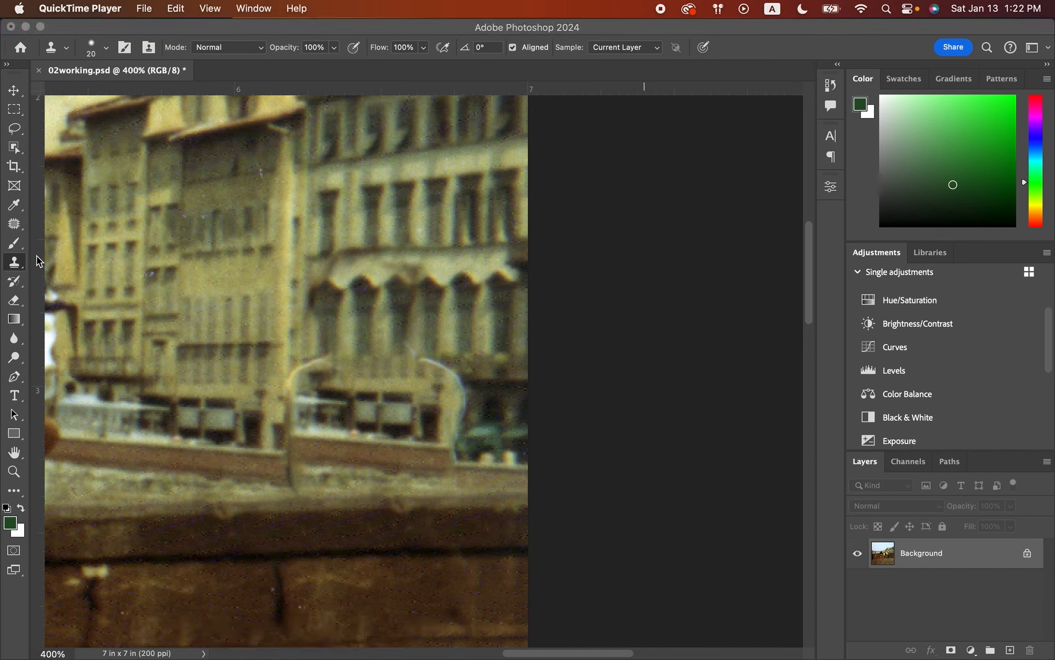
Clone the facade below the arched windows over the leftover shoulder outline, including its curved left end beside the building corner, using a 25-pixel brush.
left_click(16, 262)
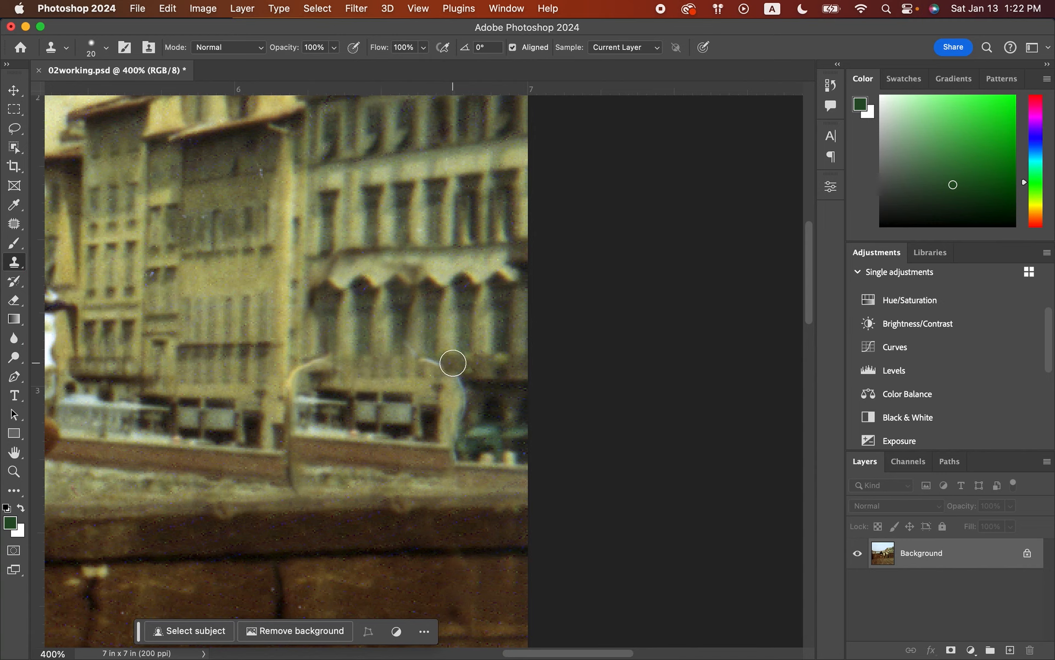
key("bracketleft")
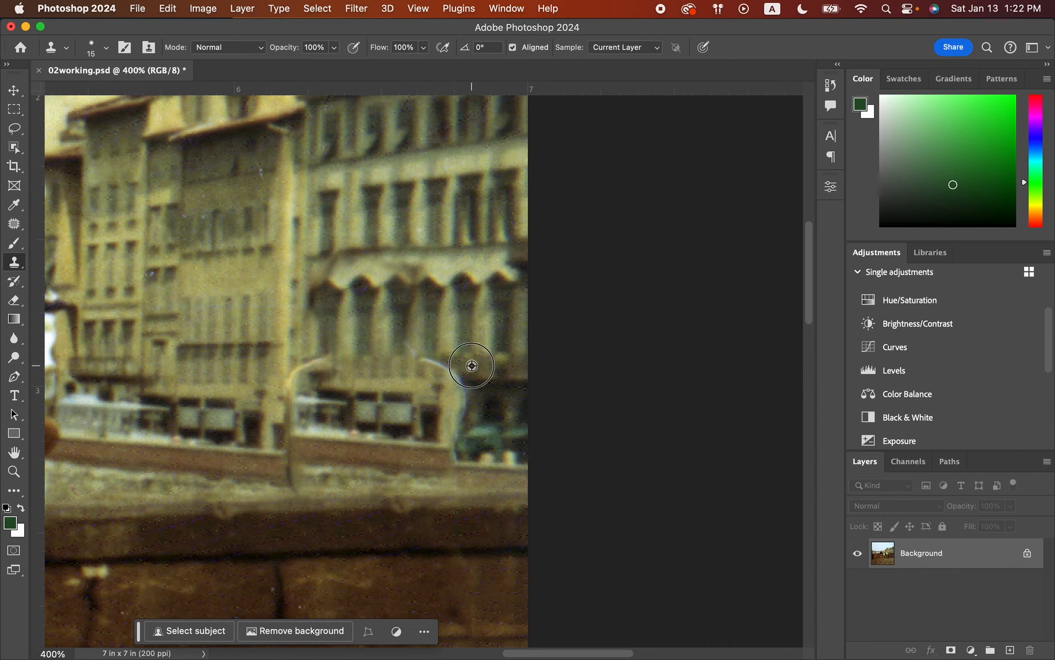
left_click_drag(455, 367, 383, 364)
key("cmd+z")
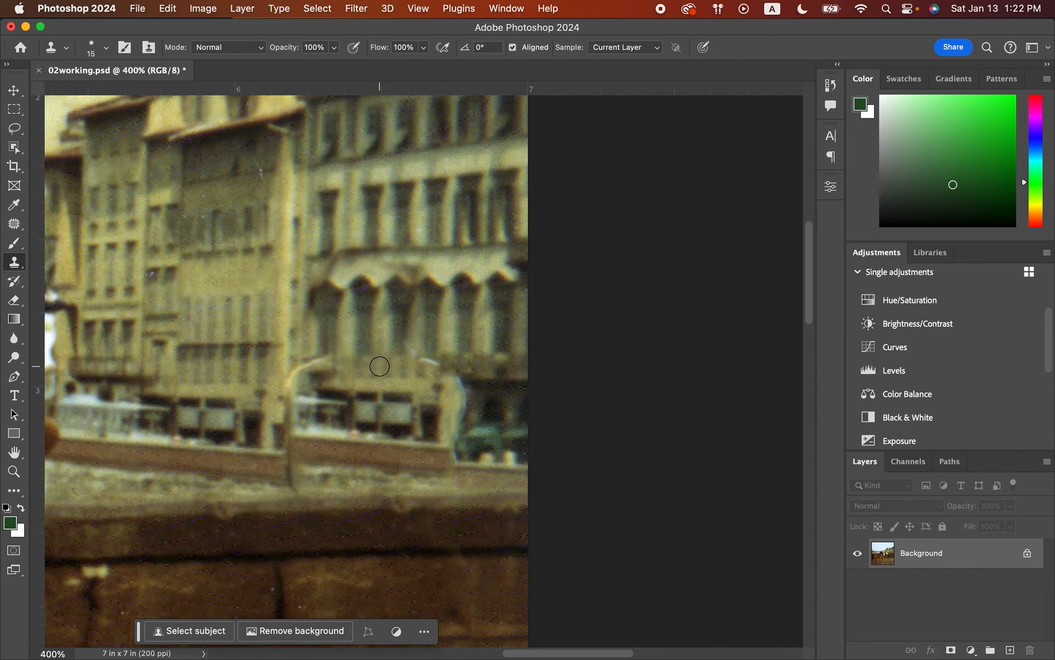
key("bracketright")
key("bracketright")
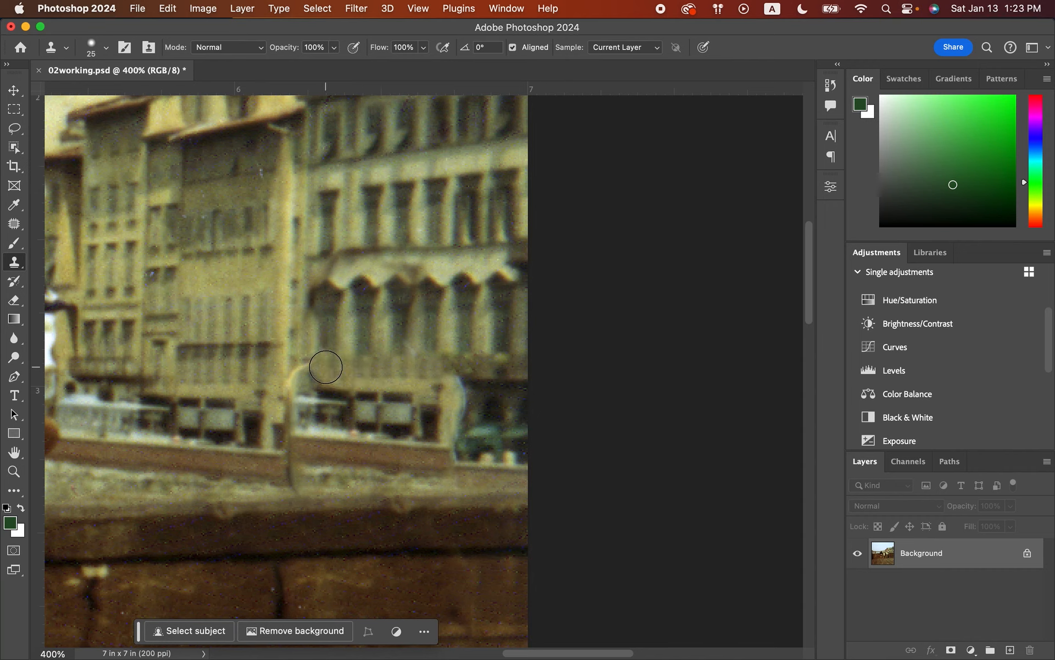
left_click(297, 324, "alt")
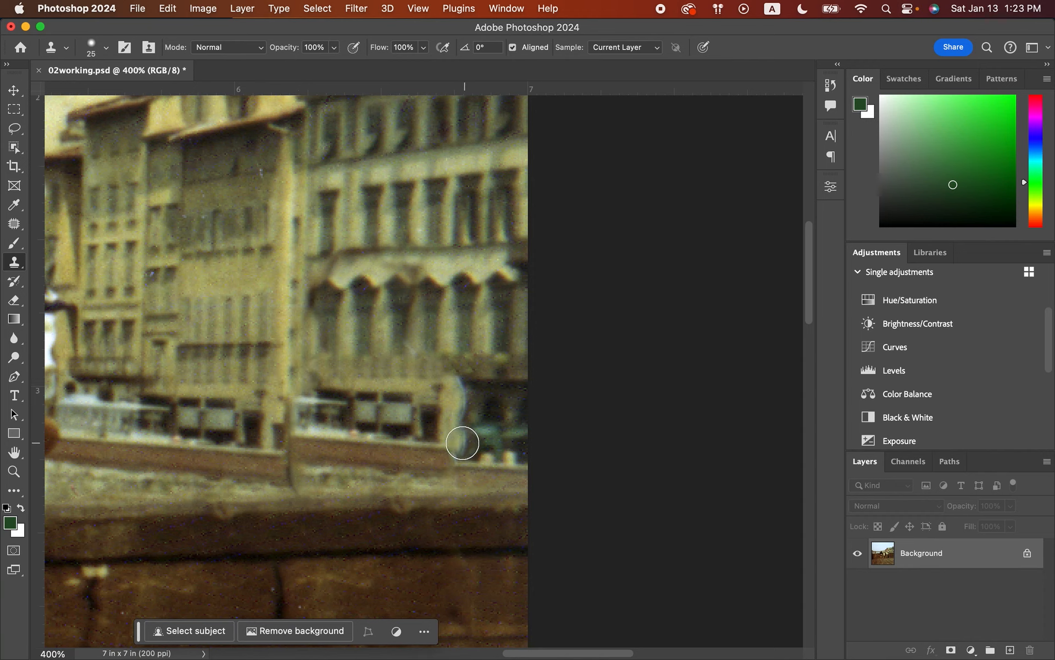
Clone over the light arm outline beside the green vehicle with a 15-pixel brush.
key("bracketleft")
key("bracketleft")
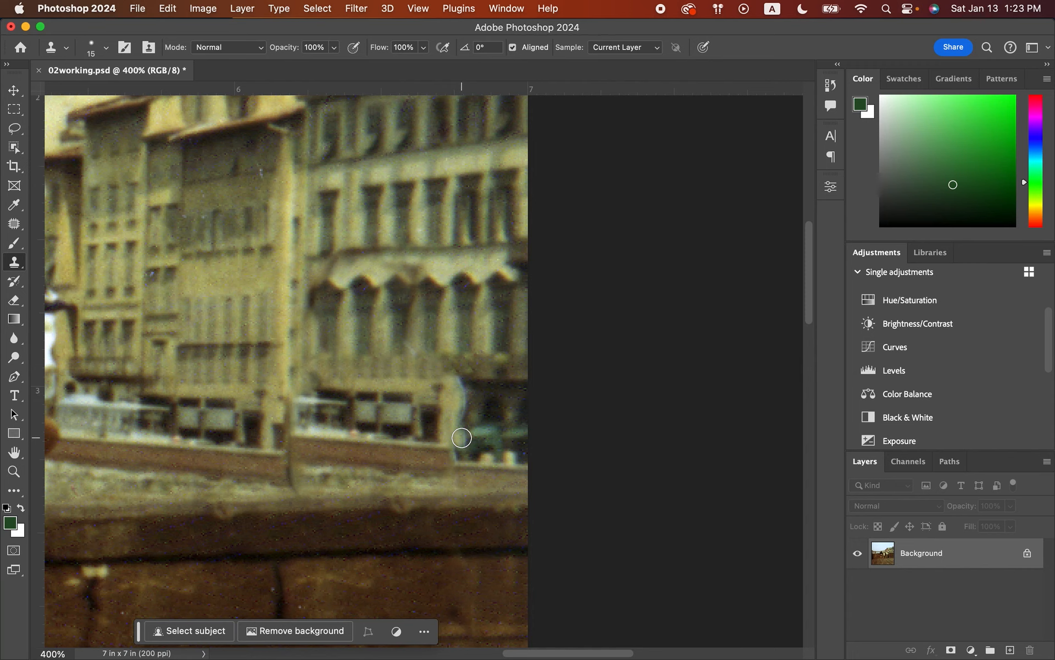
left_click(459, 437, "alt")
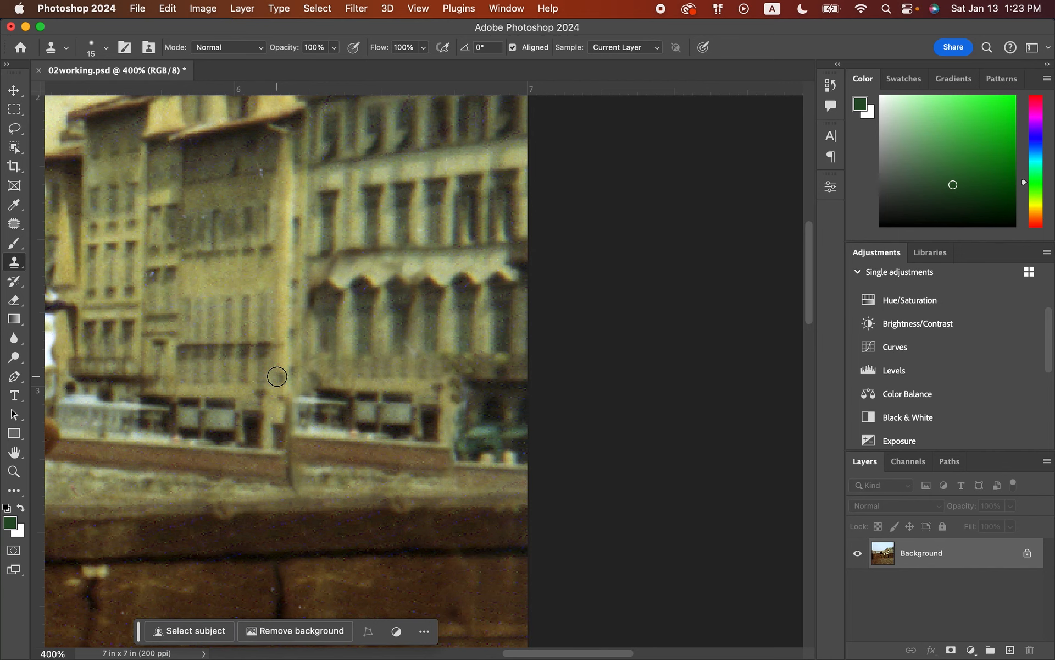
Set the Clone Stamp brush to 175 pixels and sample the stone wall left of the boy in the striped shirt.
left_click(14, 471)
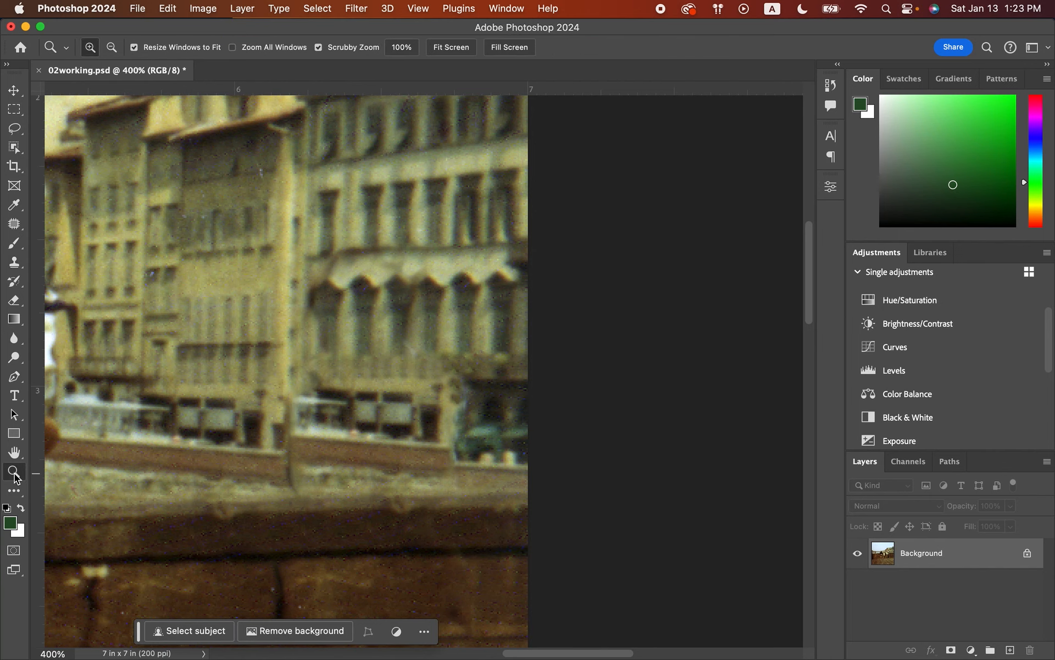
left_click(441, 49)
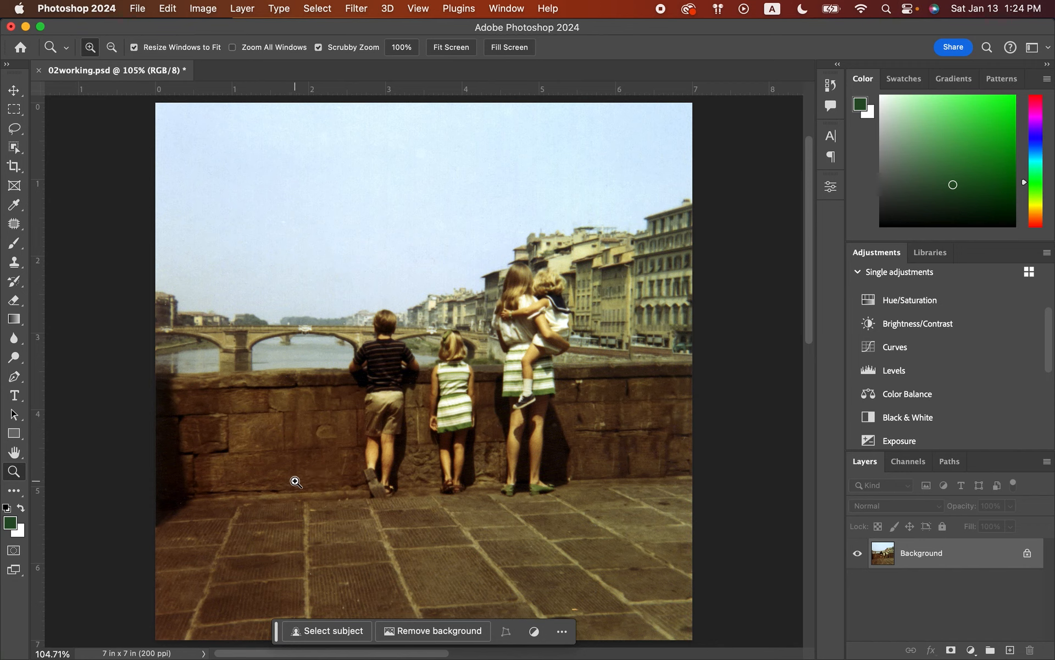
left_click(14, 263)
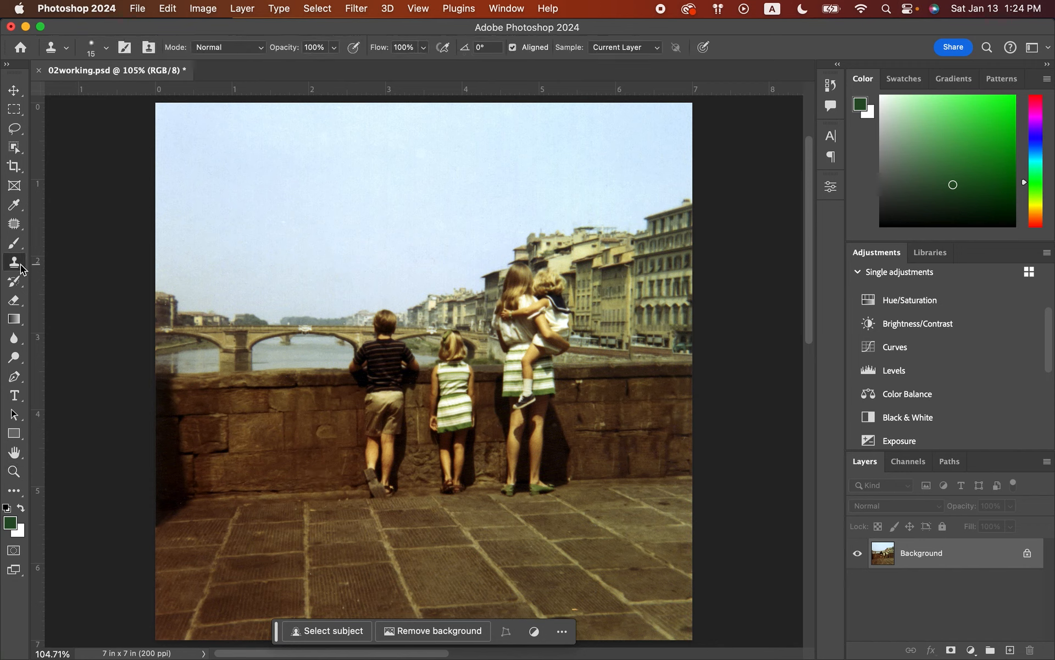
key("bracketright")
key("bracketright")
key("bracketright")
key("bracketright")
key("bracketright")
key("bracketright")
key("bracketright")
key("bracketright")
key("bracketright")
key("bracketright")
key("bracketright")
key("bracketright")
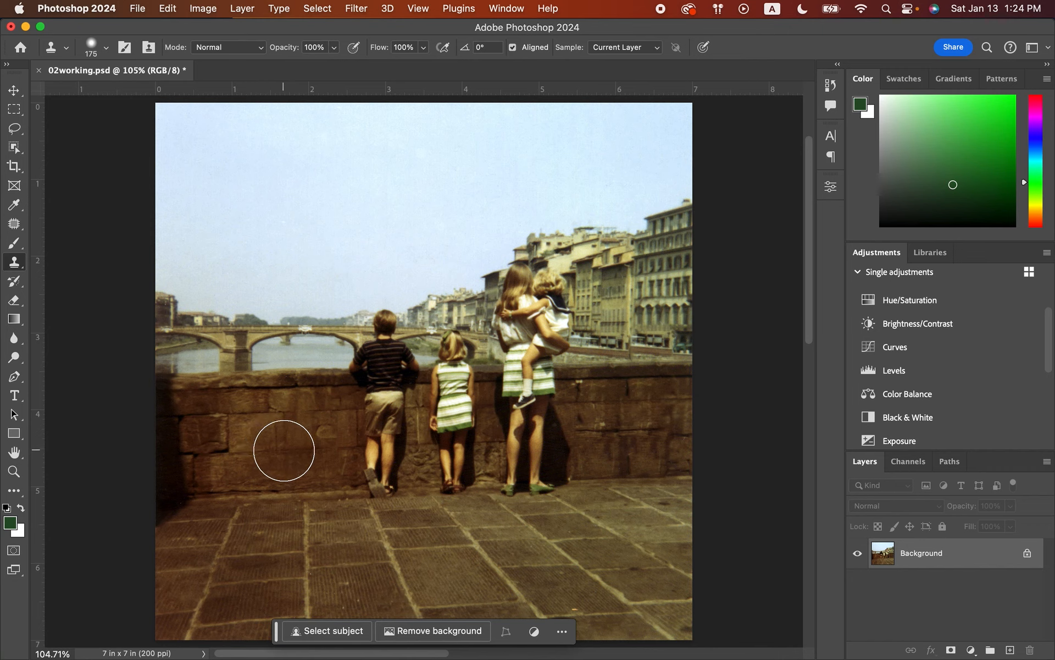
left_click(285, 450, "alt")
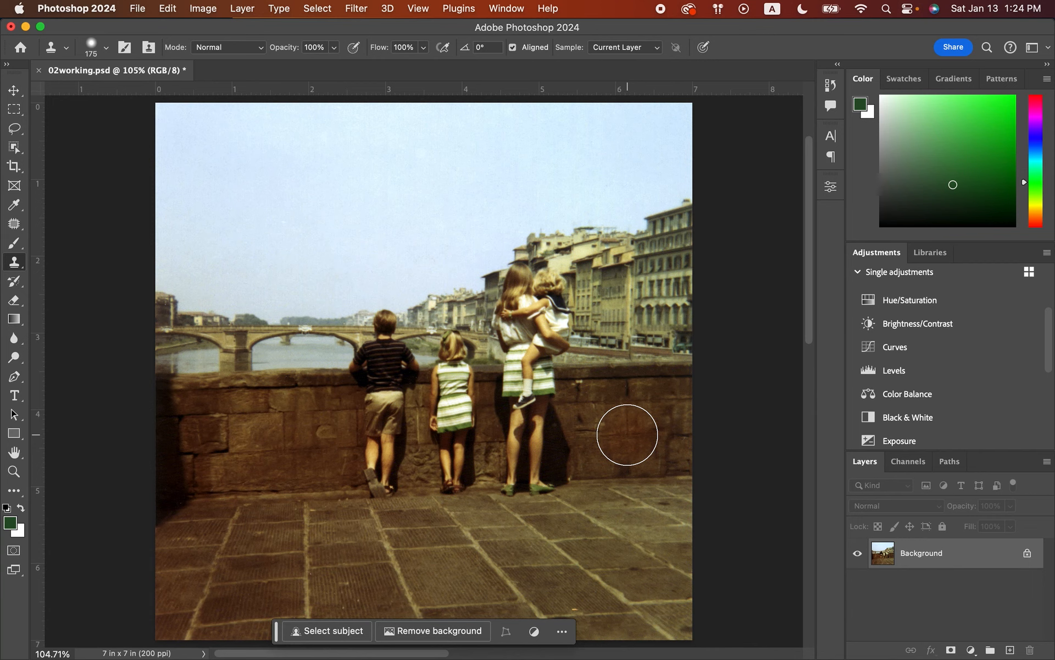
Set the Clone Stamp's blend mode to Normal and its flow to 67%.
left_click(241, 48)
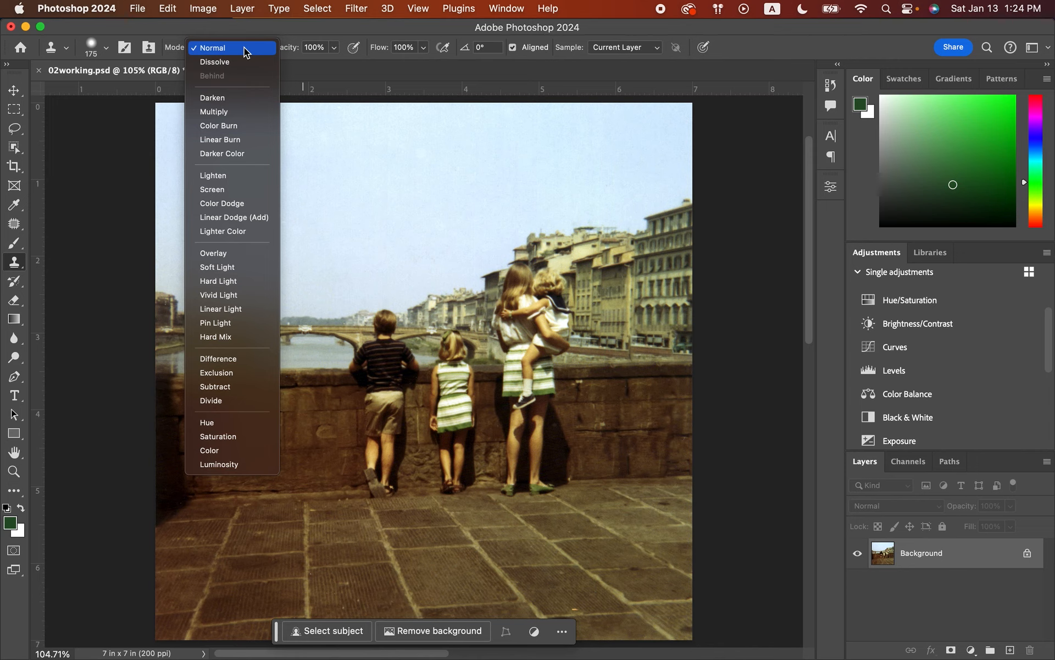
left_click(244, 48)
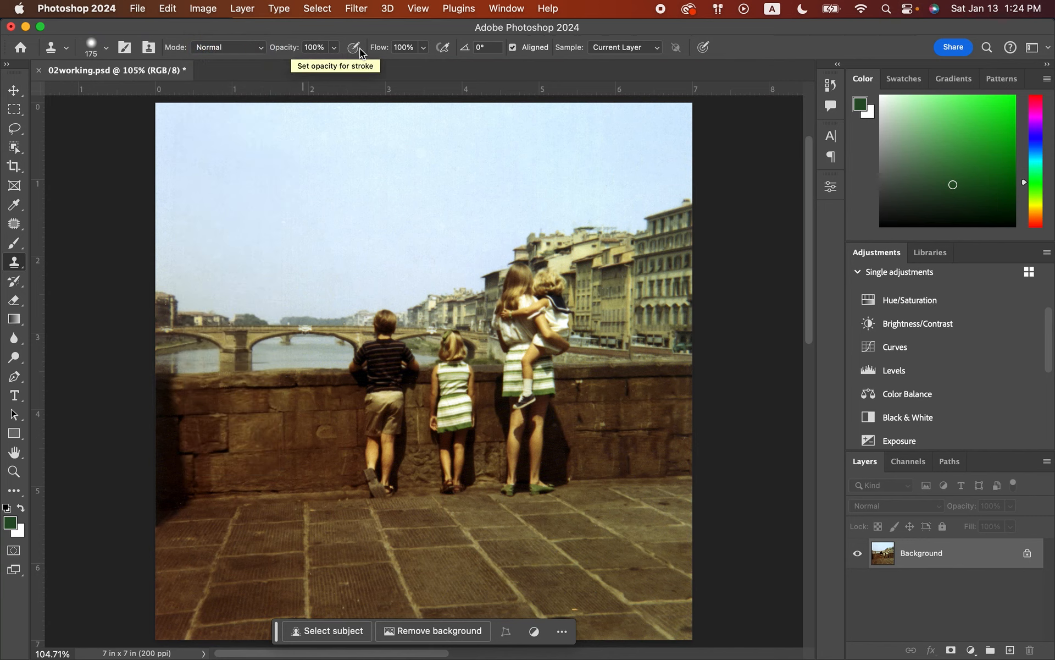
left_click(424, 48)
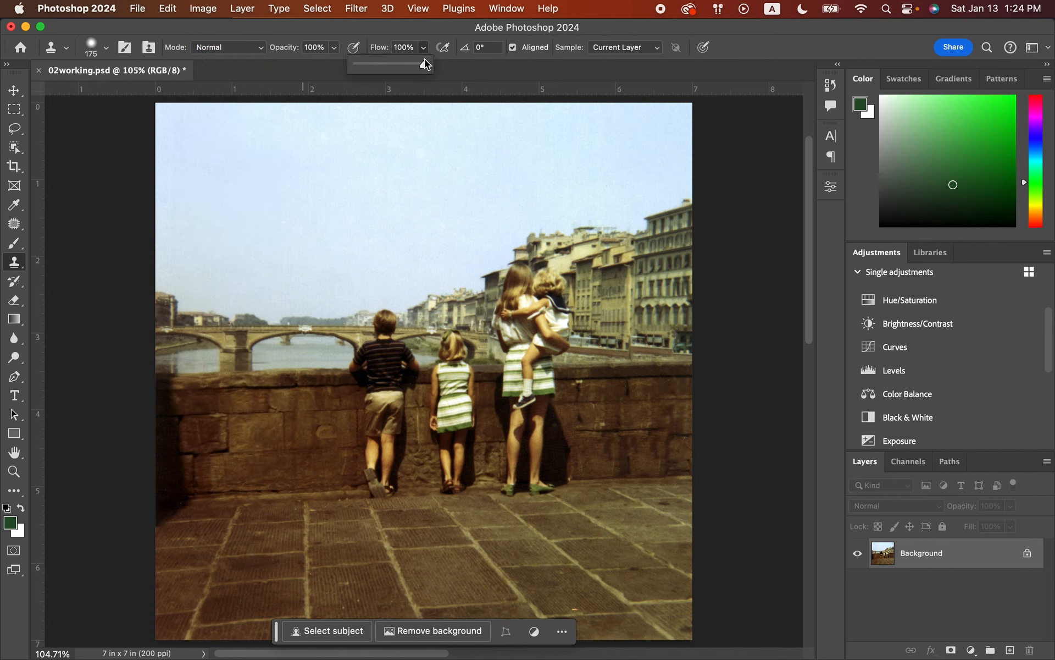
left_click_drag(425, 65, 403, 70)
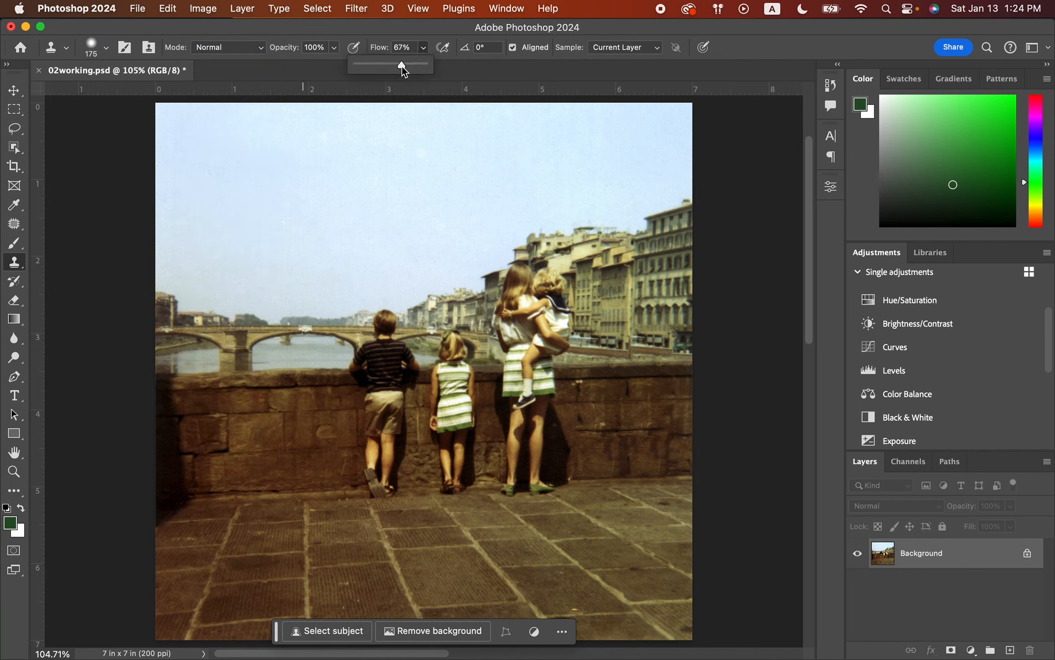
left_click(426, 51)
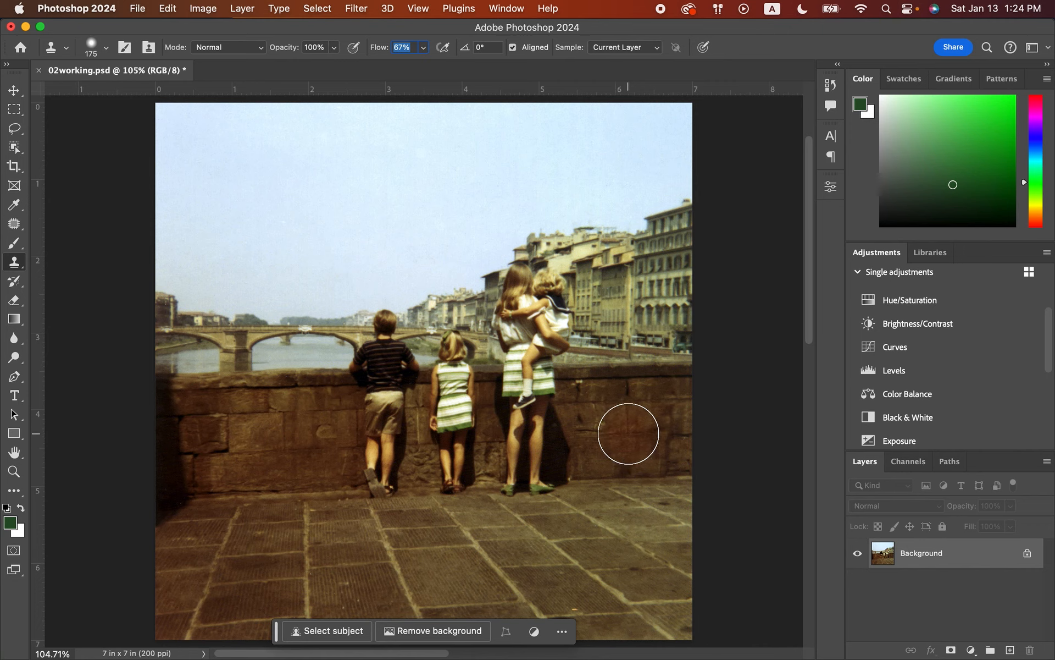
Clone stone texture over the wall beside the tall girl, reduce the brush to 100 pixels and resample the wall there.
left_click_drag(628, 434, 656, 435)
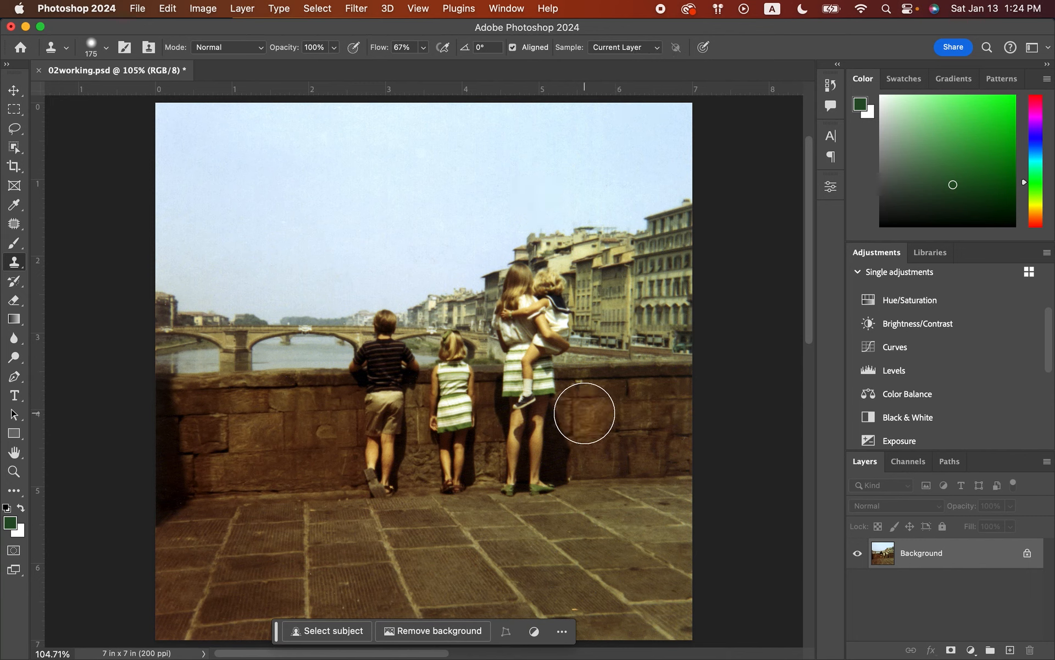
key("bracketleft")
key("bracketleft")
key("bracketleft")
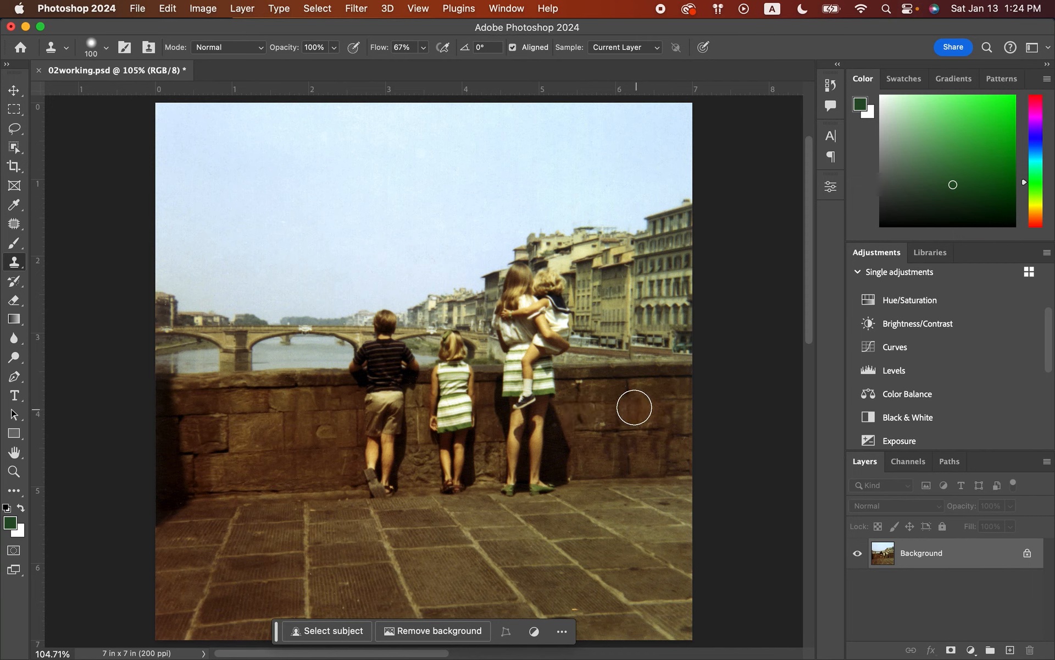
left_click(628, 401, "alt")
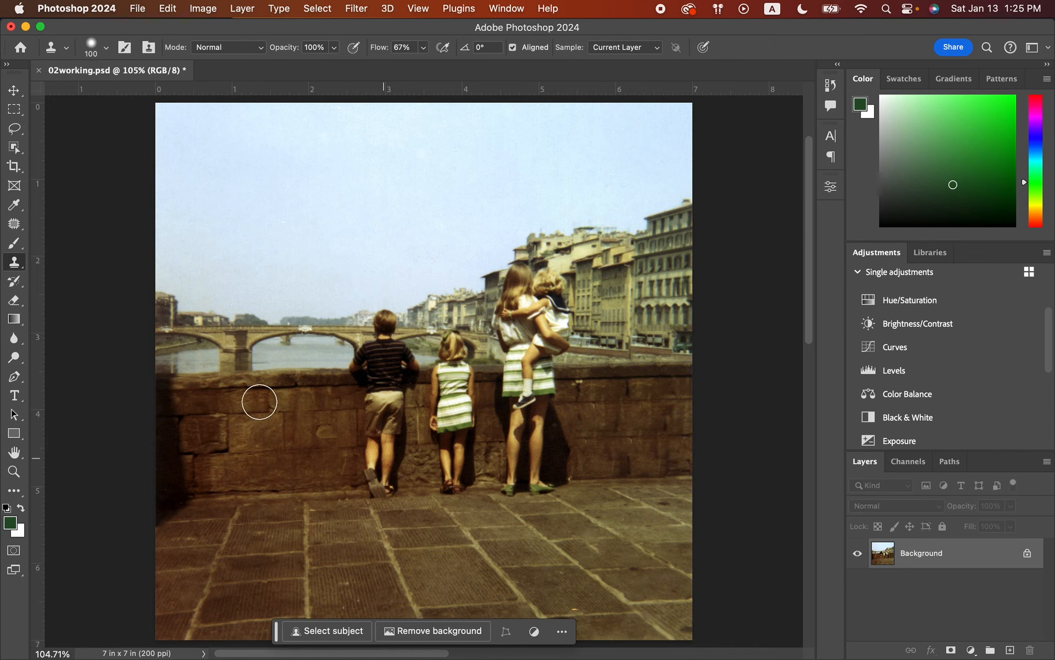
Open the Dust & Scratches noise filter with the photo magnified to 300% around the boy and girl at the wall.
left_click(22, 466)
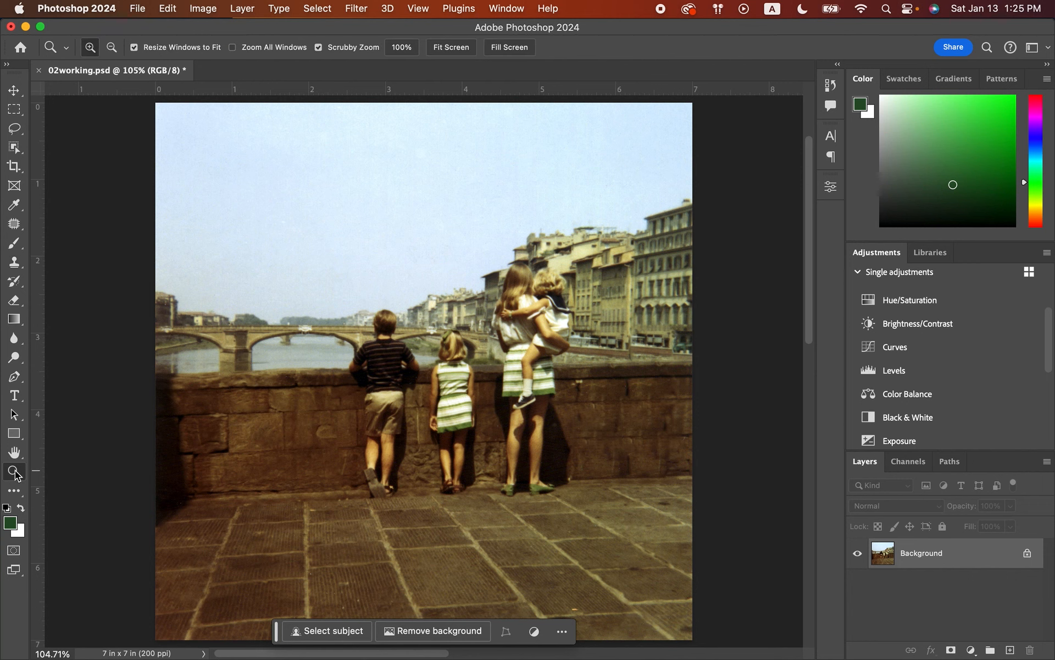
left_click(400, 365)
left_click(398, 366)
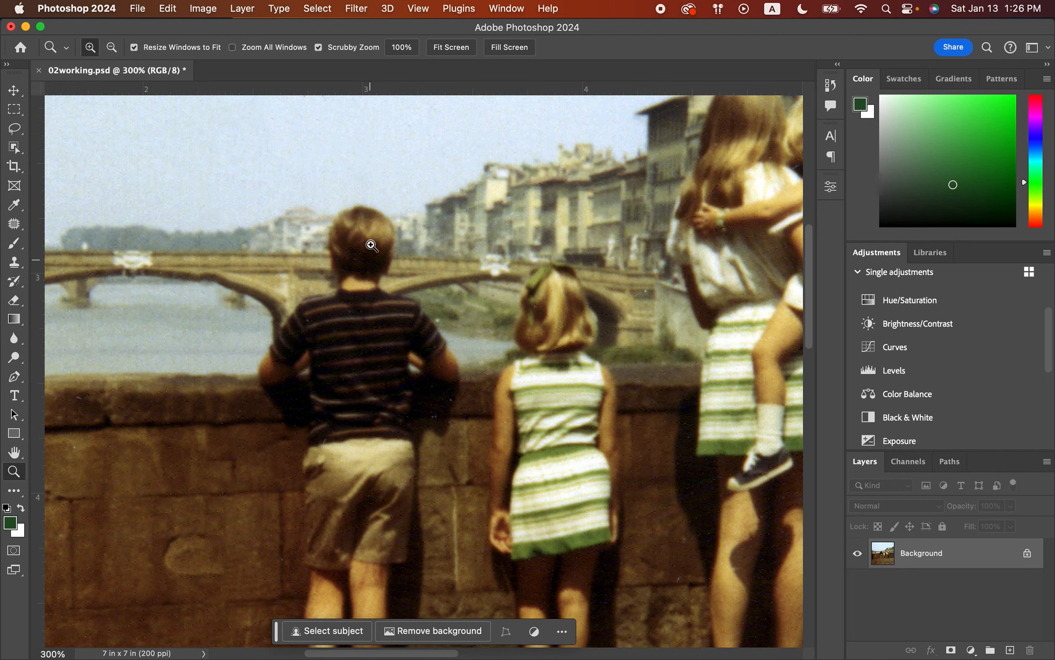
left_click(354, 9)
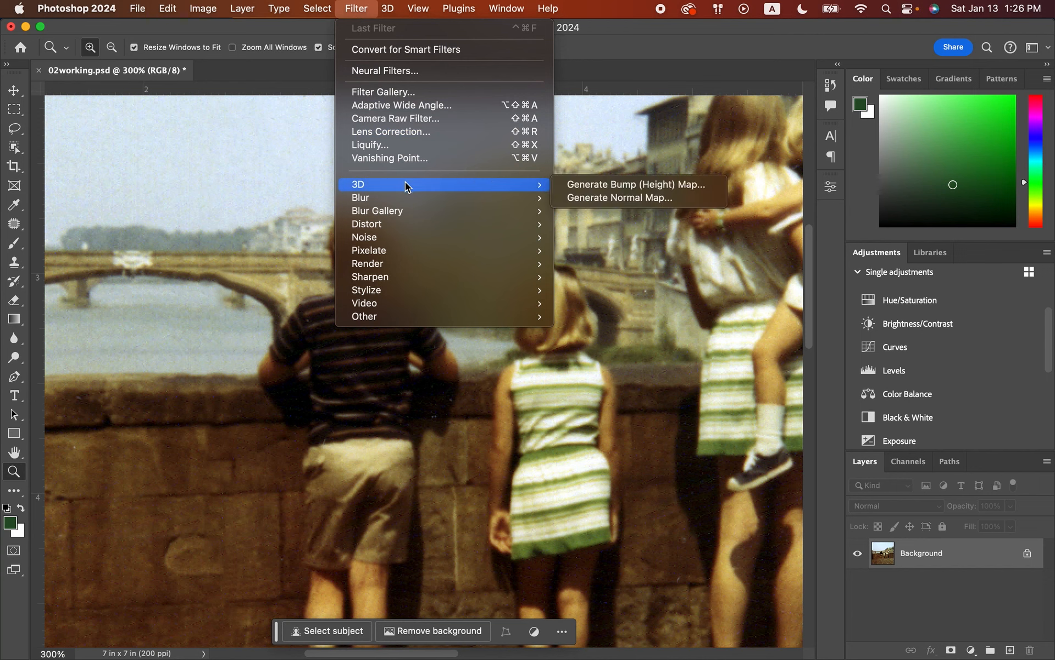
mouse_move(440, 238)
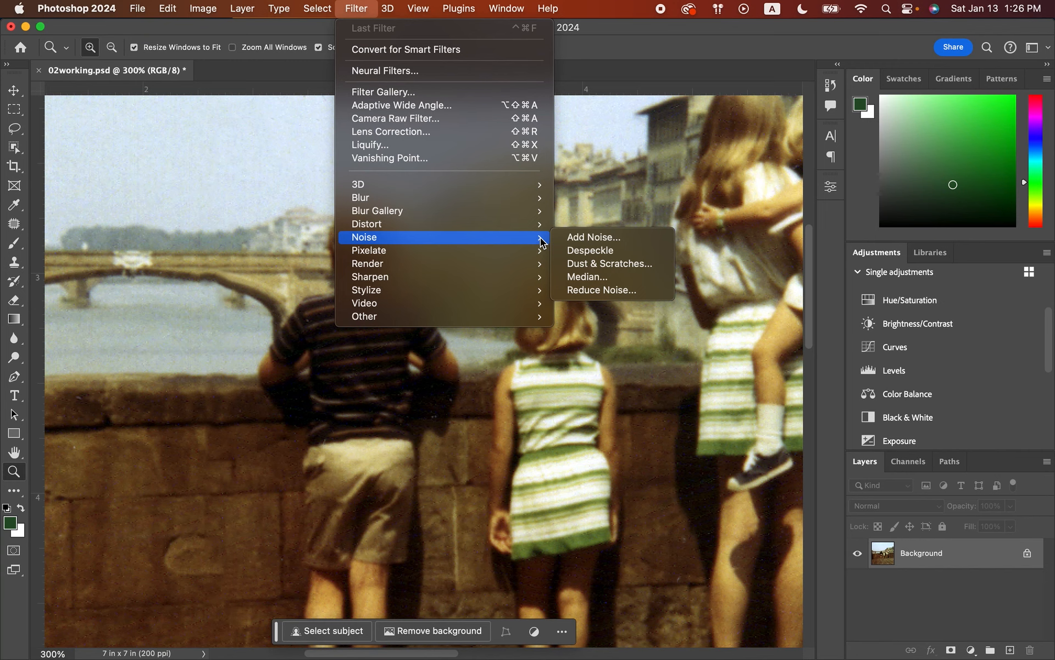
left_click(595, 262)
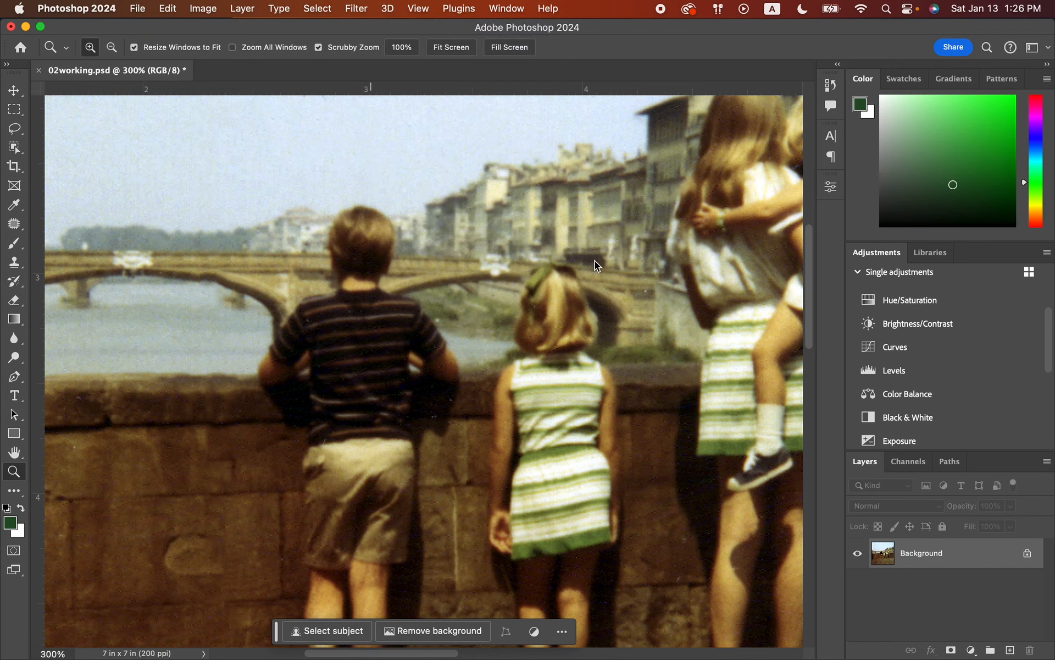
left_click_drag(474, 140, 651, 148)
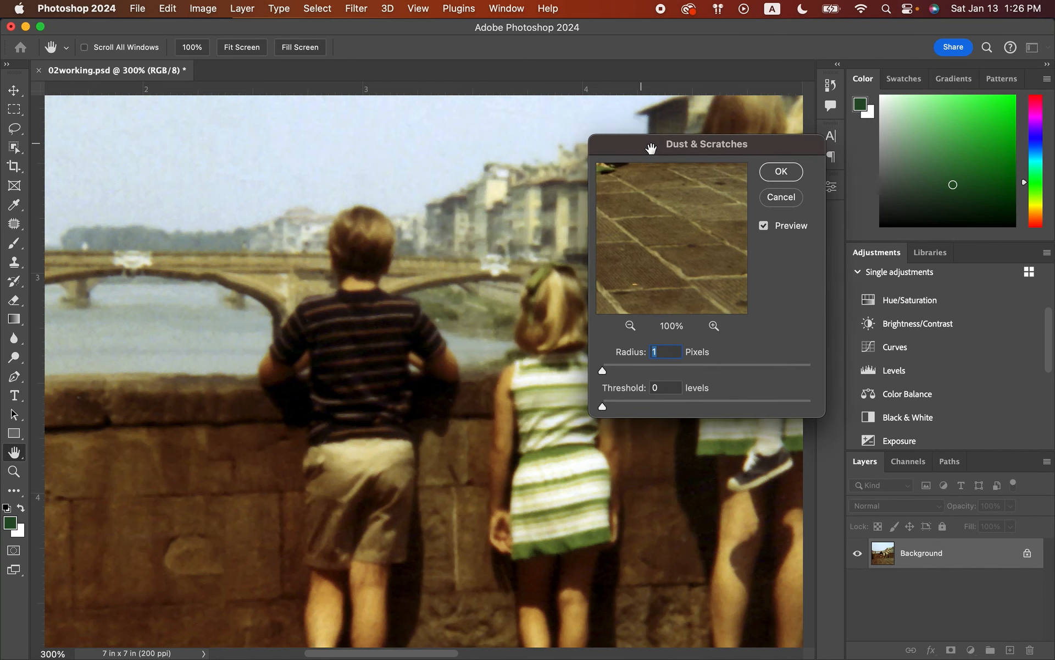
Compare the filter on and off, centre its preview on the boy, and apply Dust & Scratches with a 1-pixel radius and threshold 0.
left_click(764, 226)
left_click(764, 226)
left_click_drag(702, 193, 714, 295)
left_click_drag(604, 191, 743, 294)
left_click_drag(636, 245, 690, 216)
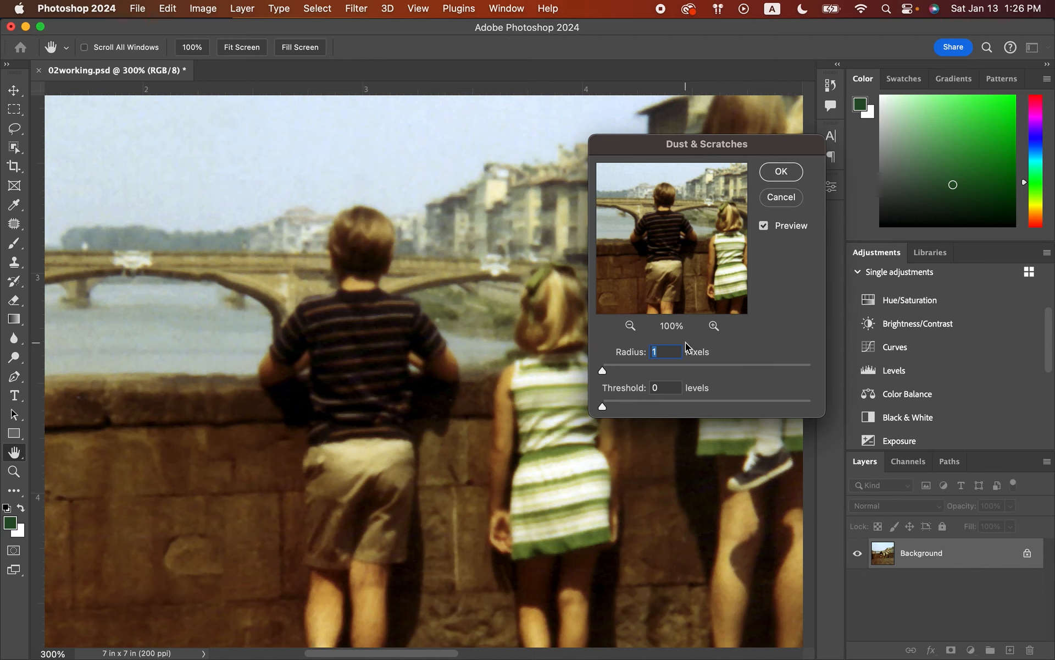
left_click(789, 174)
key("z")
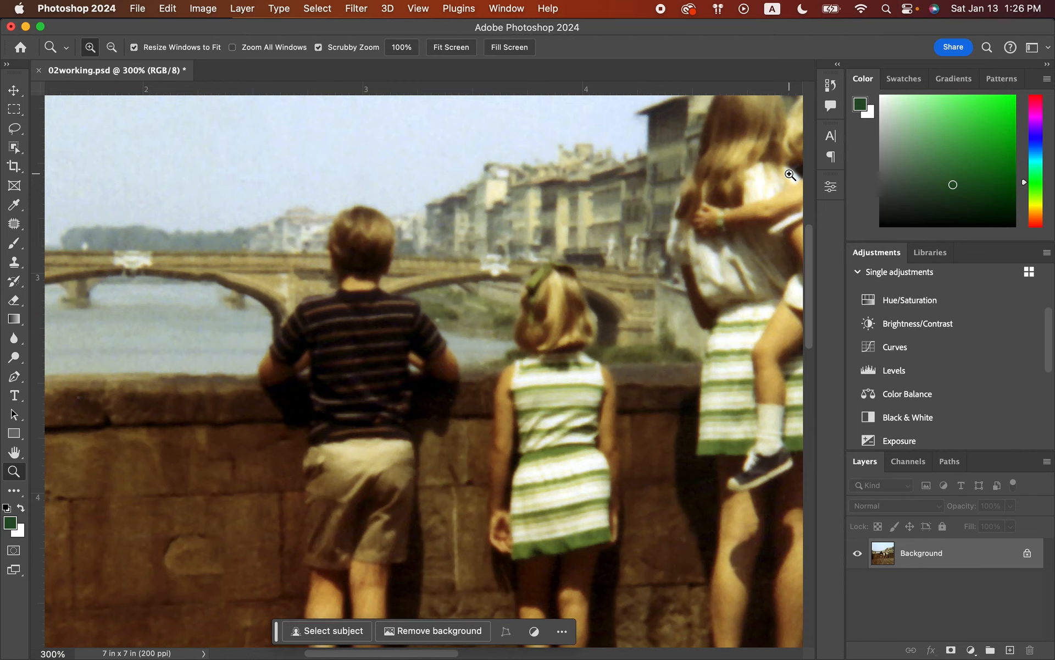
Open the Smart Sharpen filter, compare the photo with and without its preview, and place the dialog clear of the children.
left_click(349, 11)
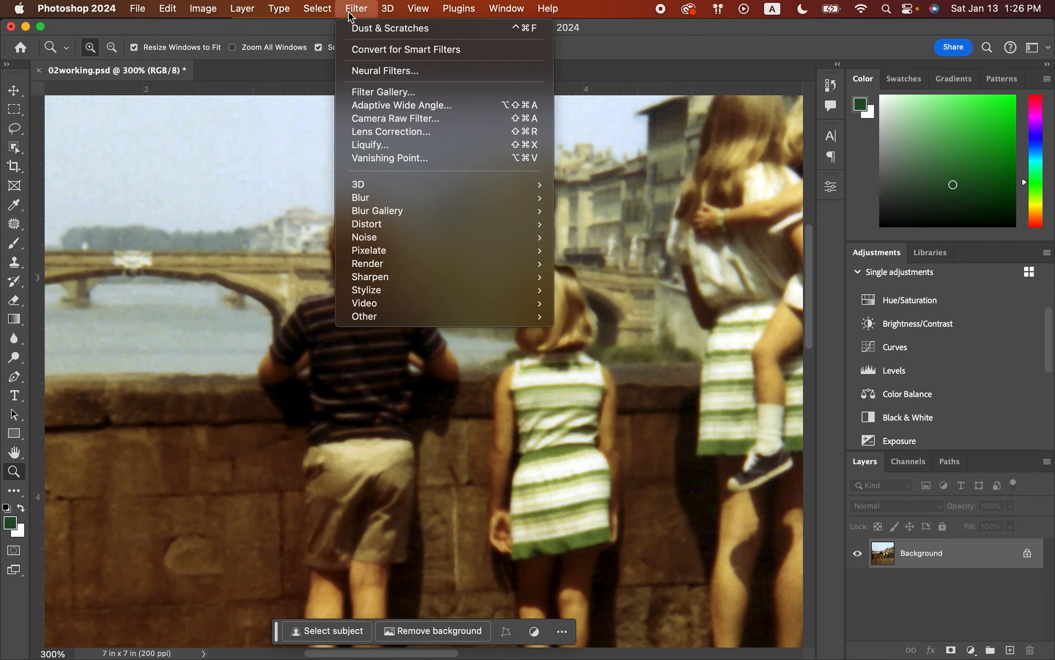
mouse_move(482, 276)
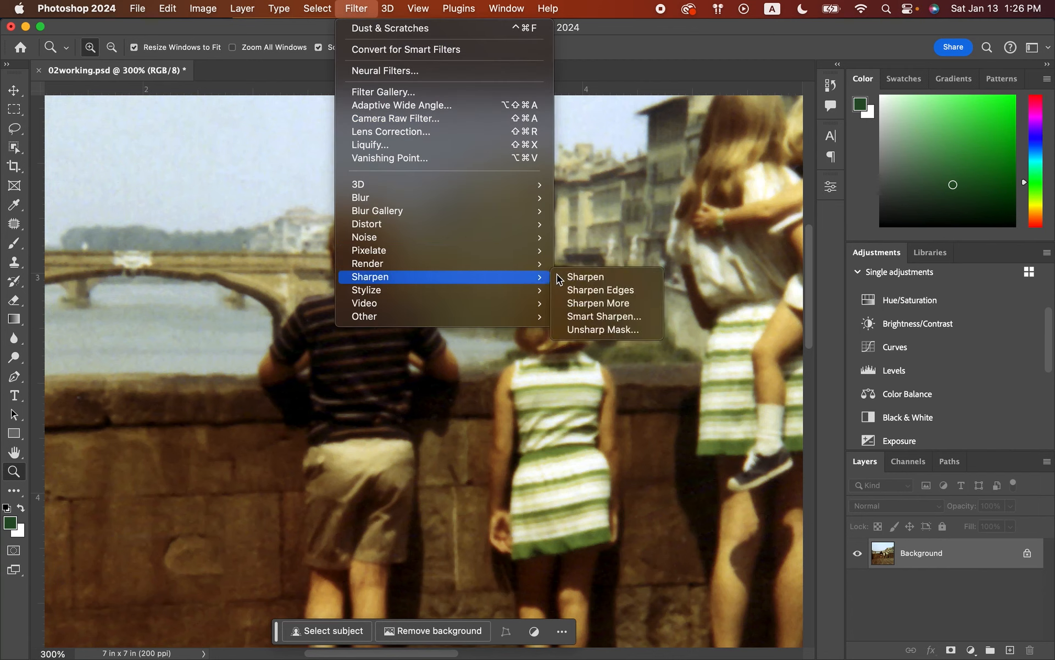
left_click(585, 318)
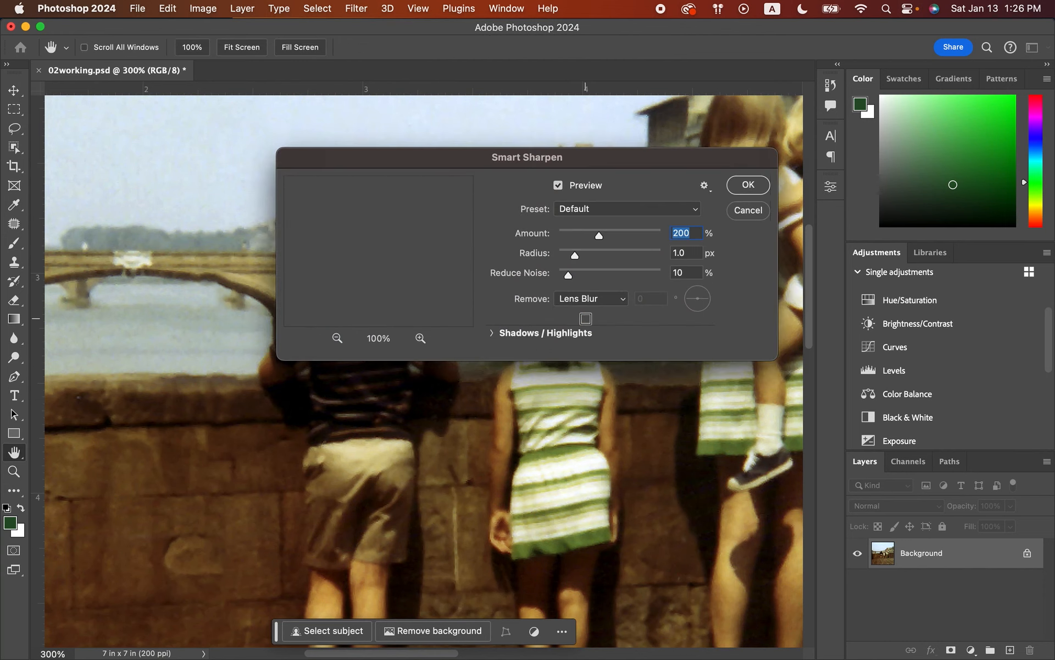
left_click_drag(377, 234, 409, 262)
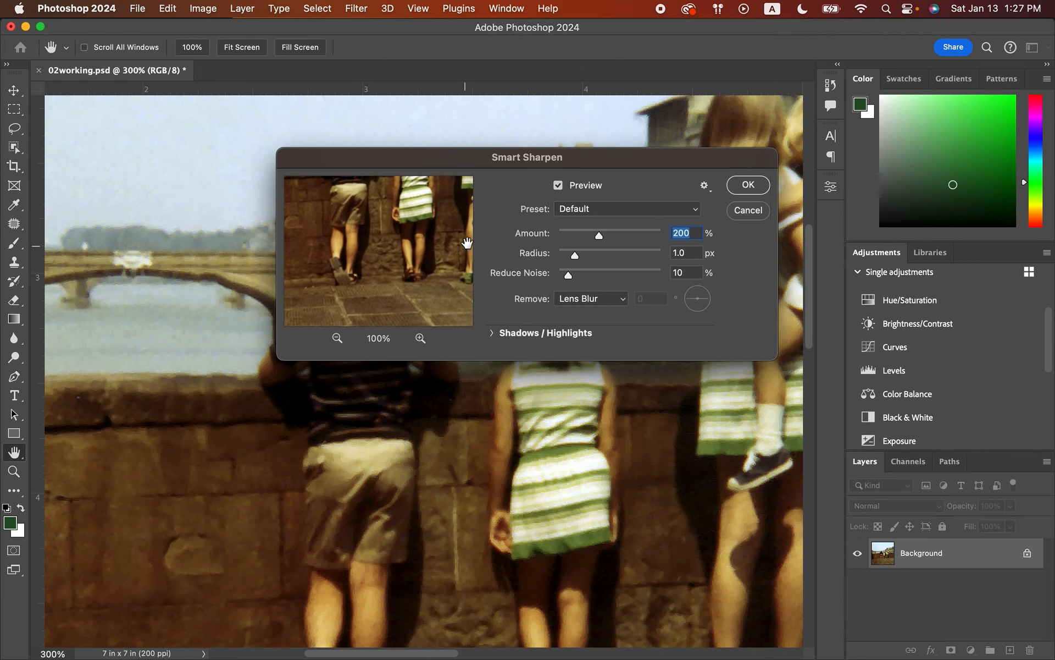
left_click(561, 187)
left_click(560, 186)
left_click(559, 185)
left_click(559, 186)
left_click_drag(465, 164, 738, 394)
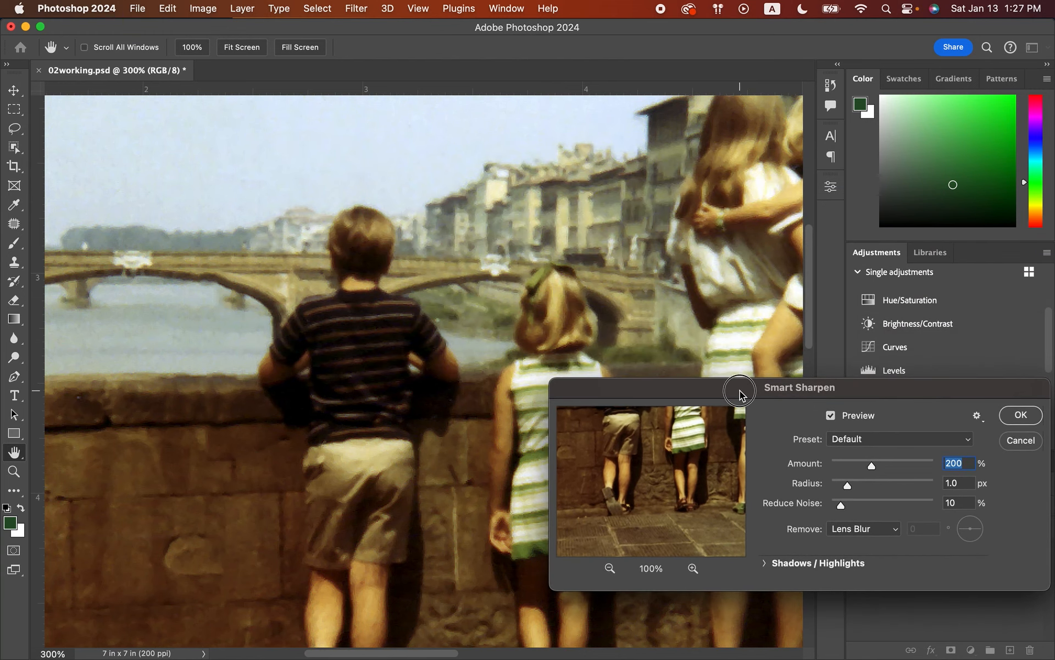
Examine the sharpening in the dialog's preview at 300%, centred on the girl's head and striped dress.
left_click(609, 568)
left_click(609, 569)
left_click(609, 569)
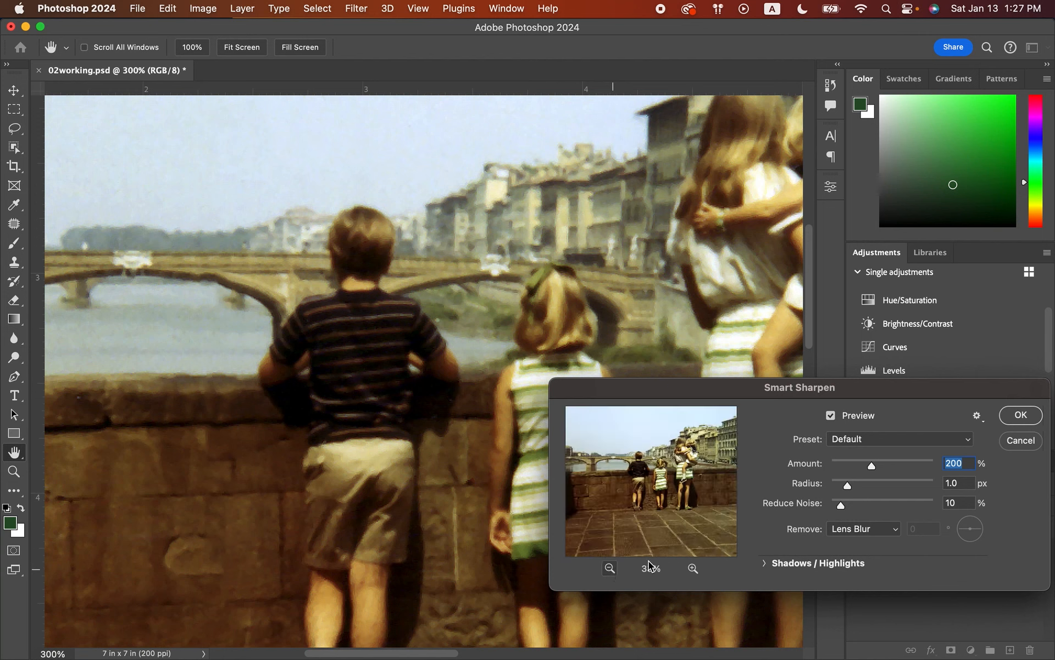
left_click(693, 568)
left_click(693, 568)
left_click(693, 568)
left_click(693, 568)
left_click(693, 567)
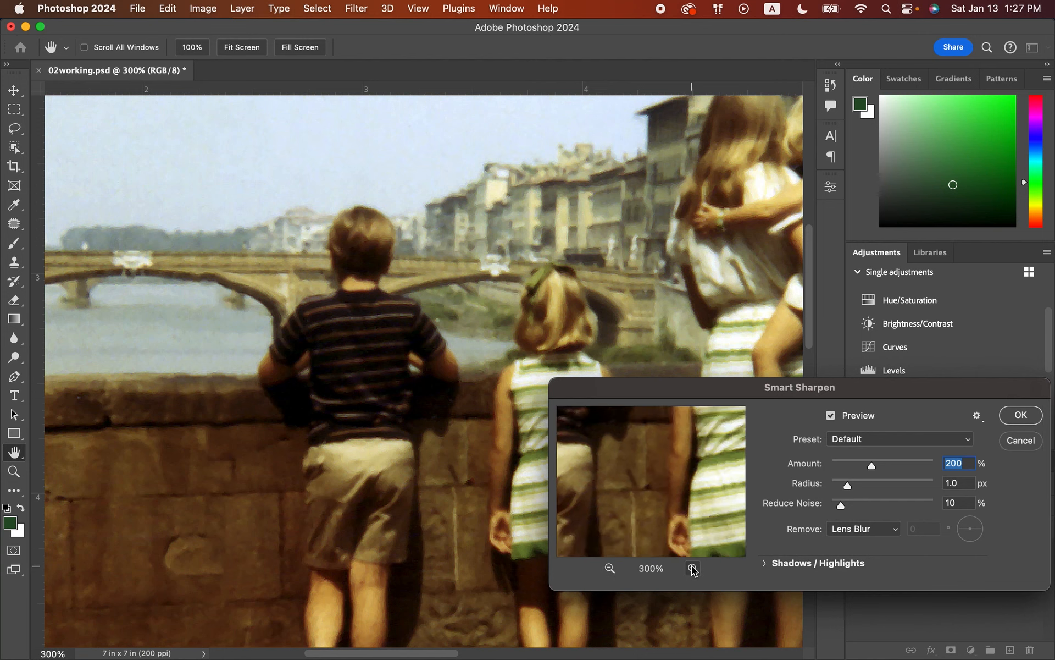
left_click_drag(694, 460, 592, 506)
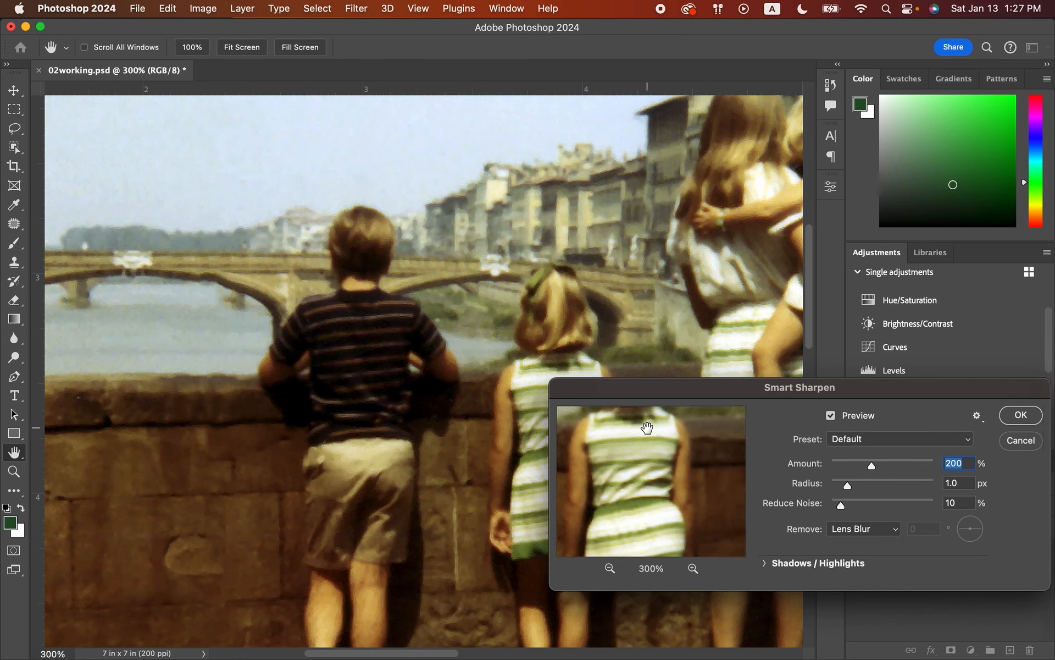
left_click_drag(646, 427, 675, 481)
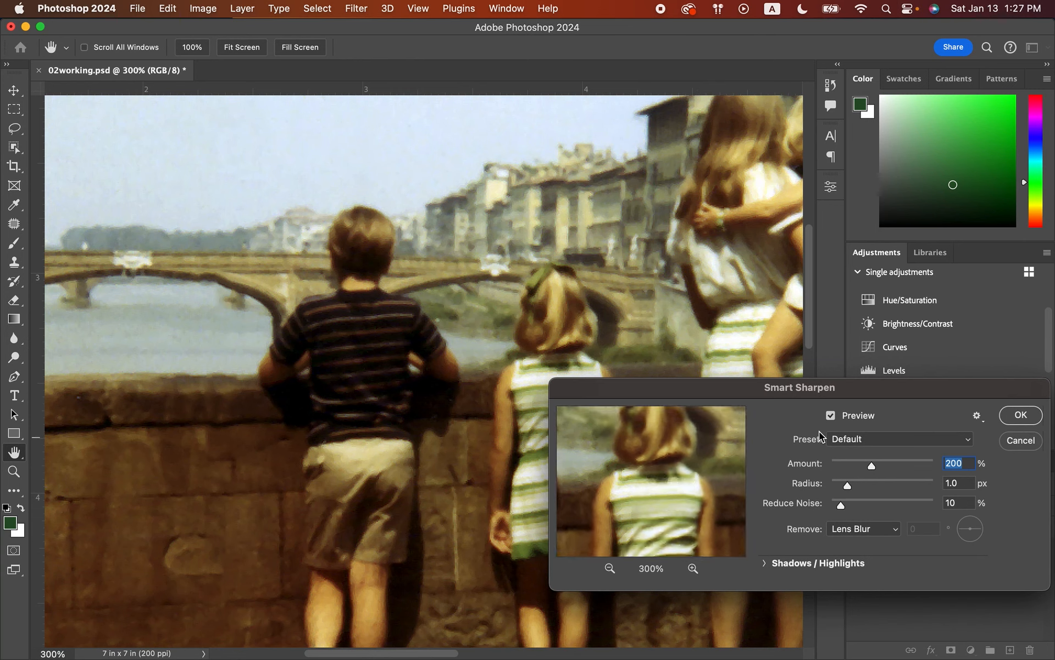
Compare the sharpening on and off, set Smart Sharpen's amount to 71% and radius to 1.5 px, and apply it.
left_click(830, 419)
left_click(830, 418)
left_click_drag(871, 466, 869, 466)
left_click_drag(864, 466, 845, 464)
left_click_drag(848, 486, 853, 486)
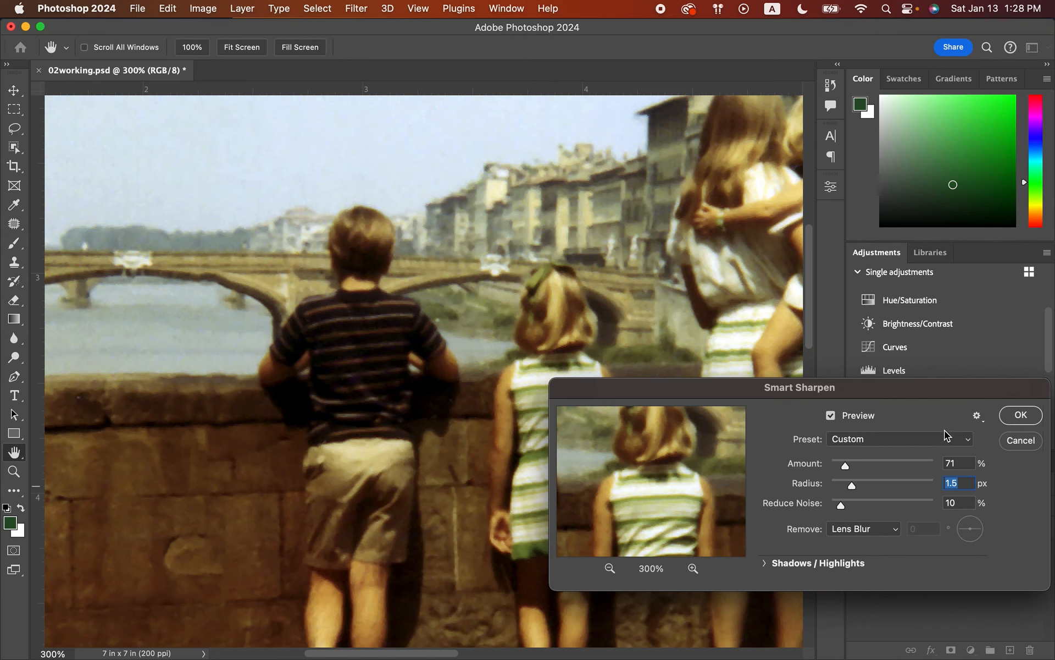
left_click(1021, 418)
key("z")
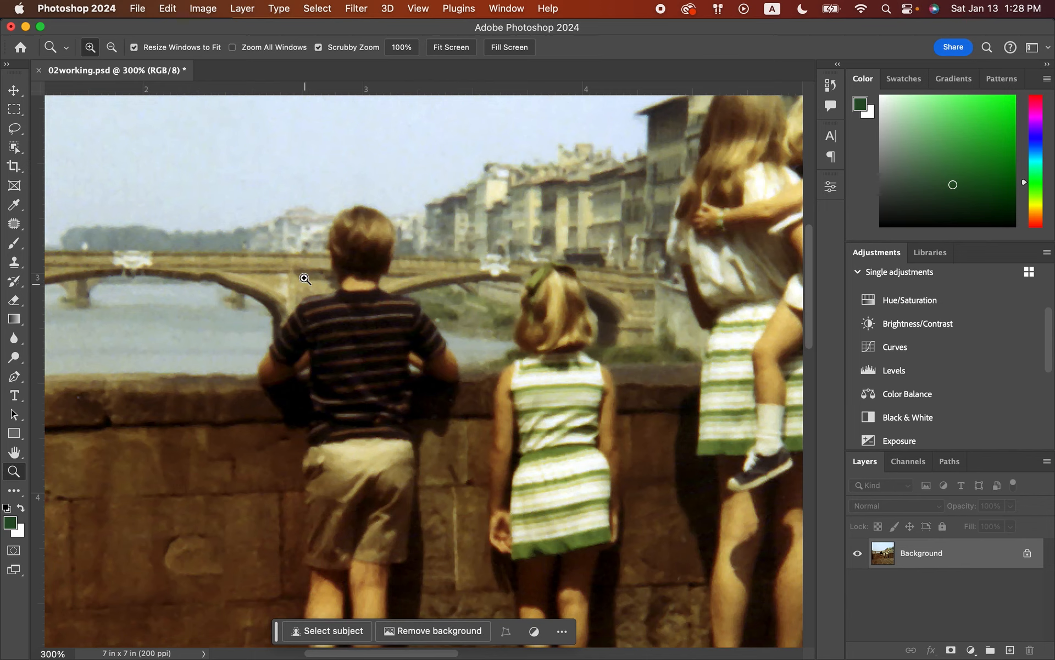
Fit the whole photo in the window and save the working document.
left_click(447, 50)
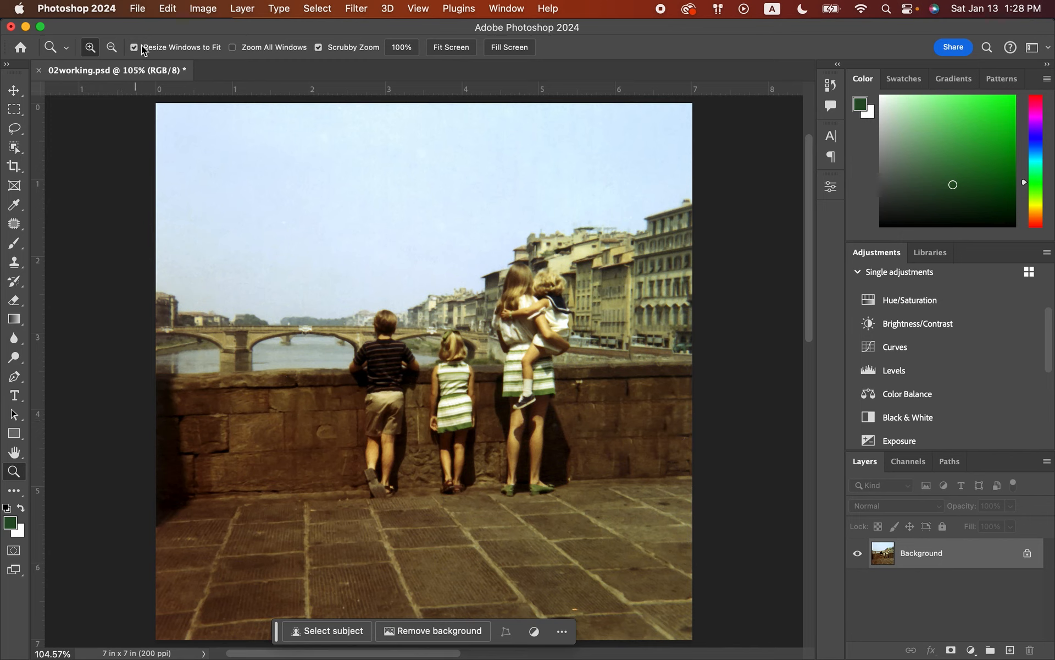
left_click(138, 9)
left_click(148, 155)
Set up an Export As of the photo in JPG format with quality 7, checking the remaining export options.
left_click(144, 10)
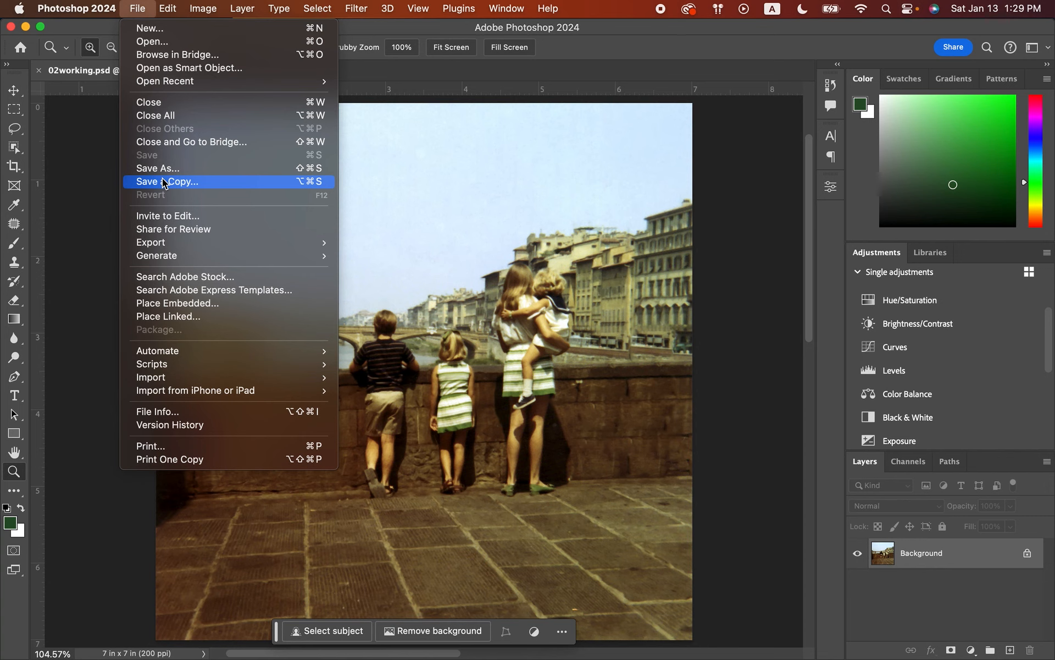
mouse_move(183, 245)
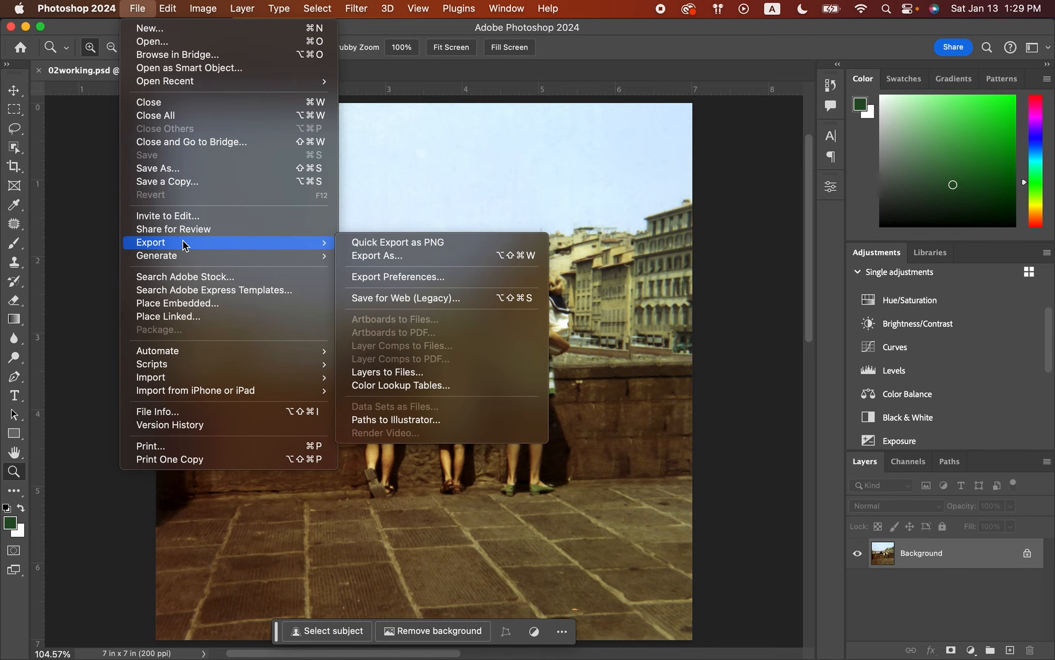
left_click(379, 256)
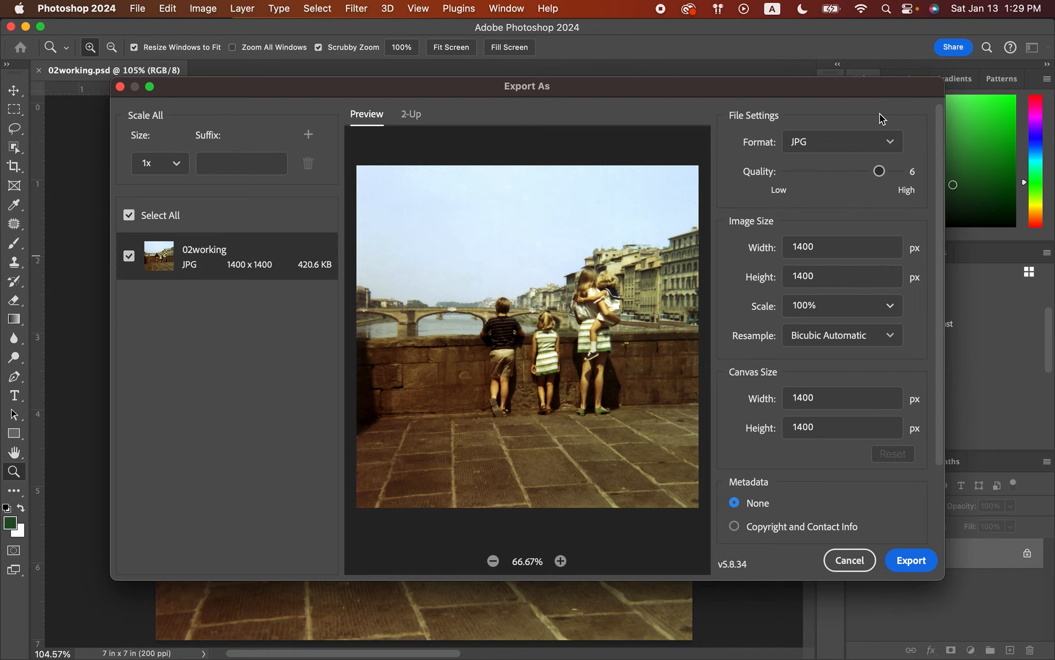
left_click(891, 143)
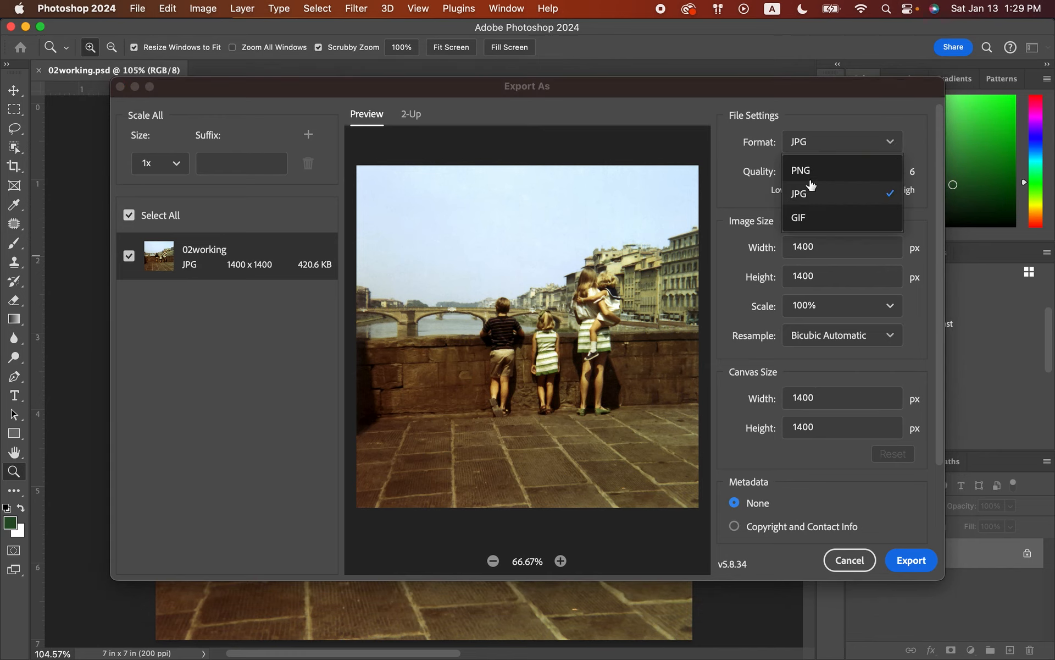
left_click(809, 195)
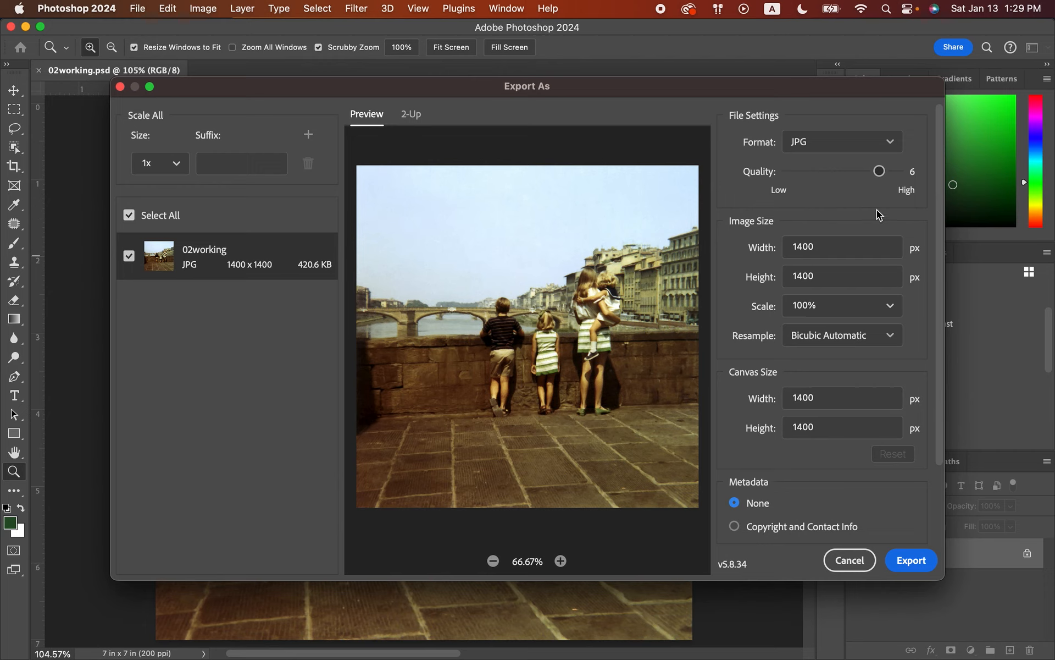
left_click_drag(876, 174, 901, 174)
scroll(854, 464, "down", 4)
scroll(855, 463, "up", 4)
Export the photo to the Desktop as 02working.jpg.
left_click(908, 562)
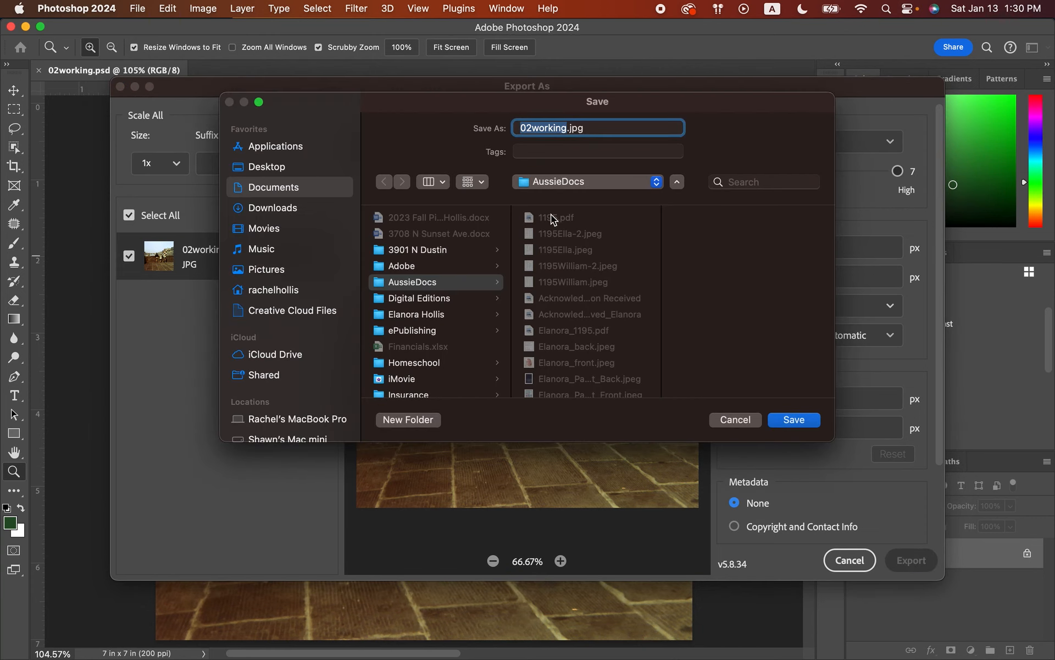
left_click(278, 167)
left_click(794, 420)
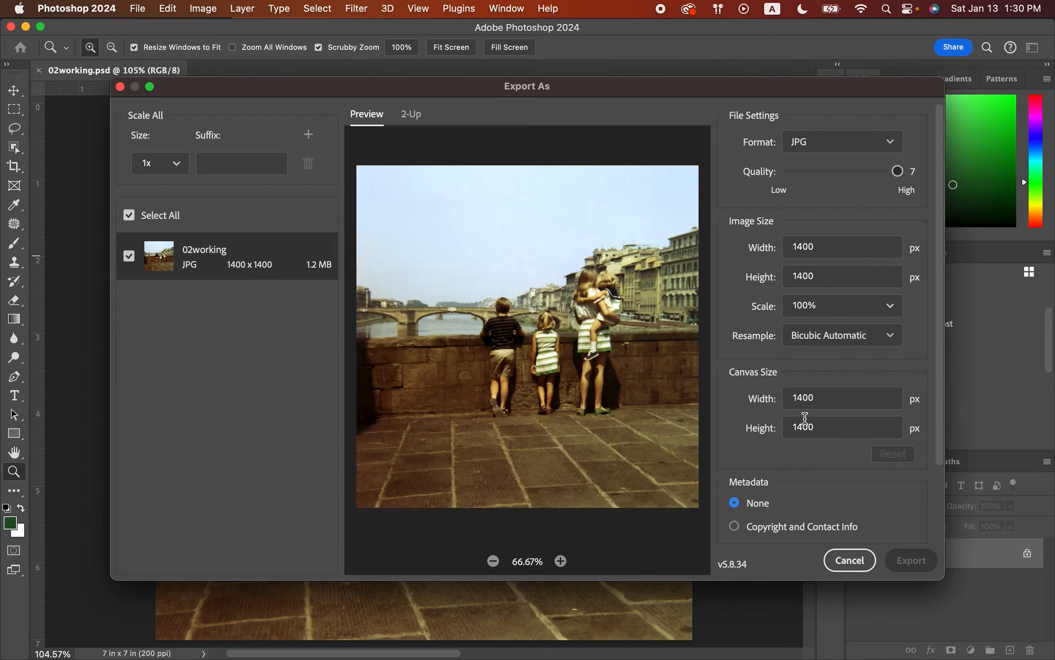